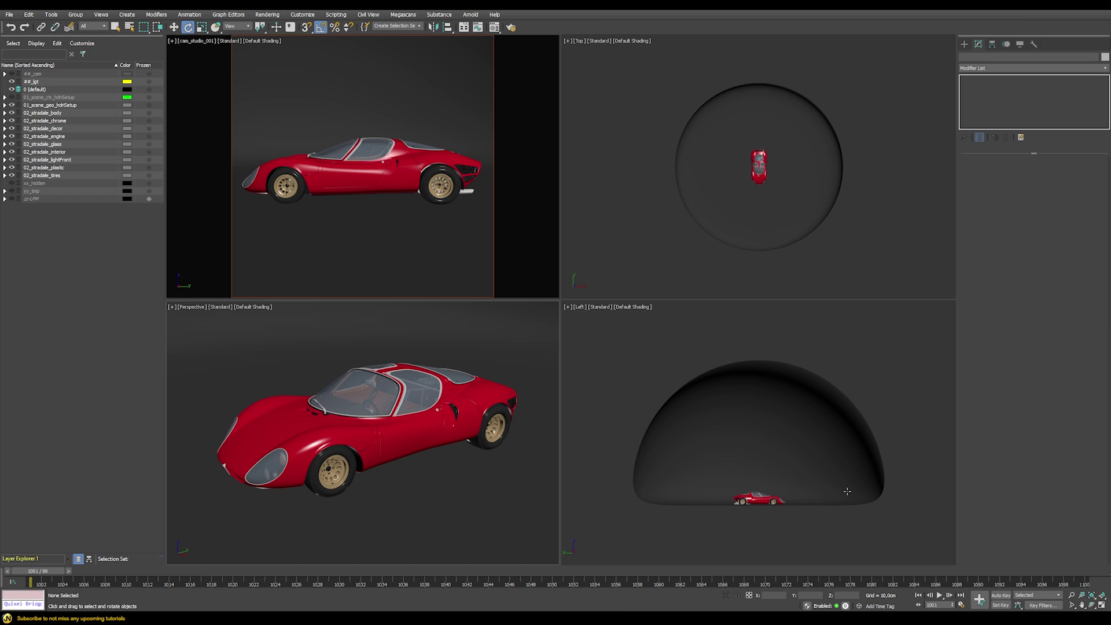
Step: Check the diffuse color of the shd_studioWall material without changing it
{"action": "key", "text": "m"}
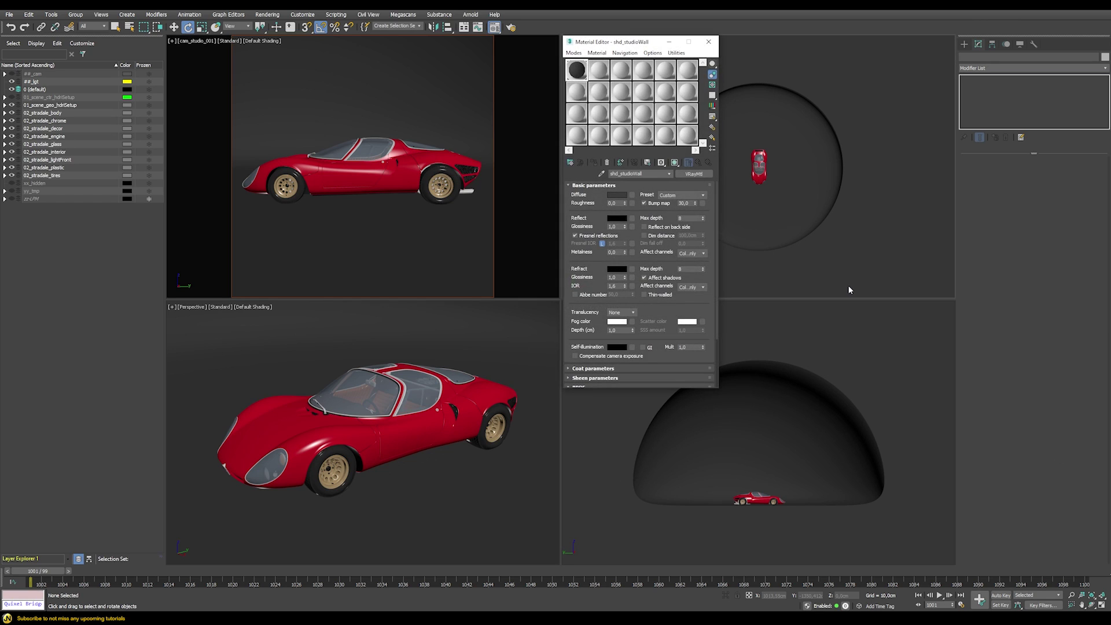
{"action": "left_click", "coordinate": [616, 194]}
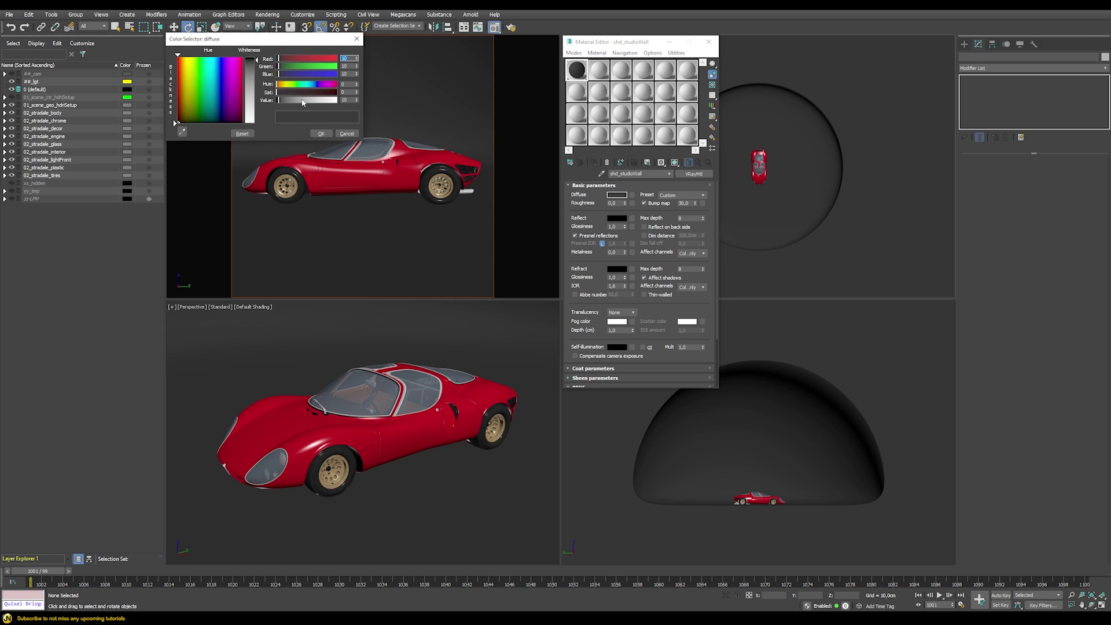
{"action": "left_click", "coordinate": [343, 134]}
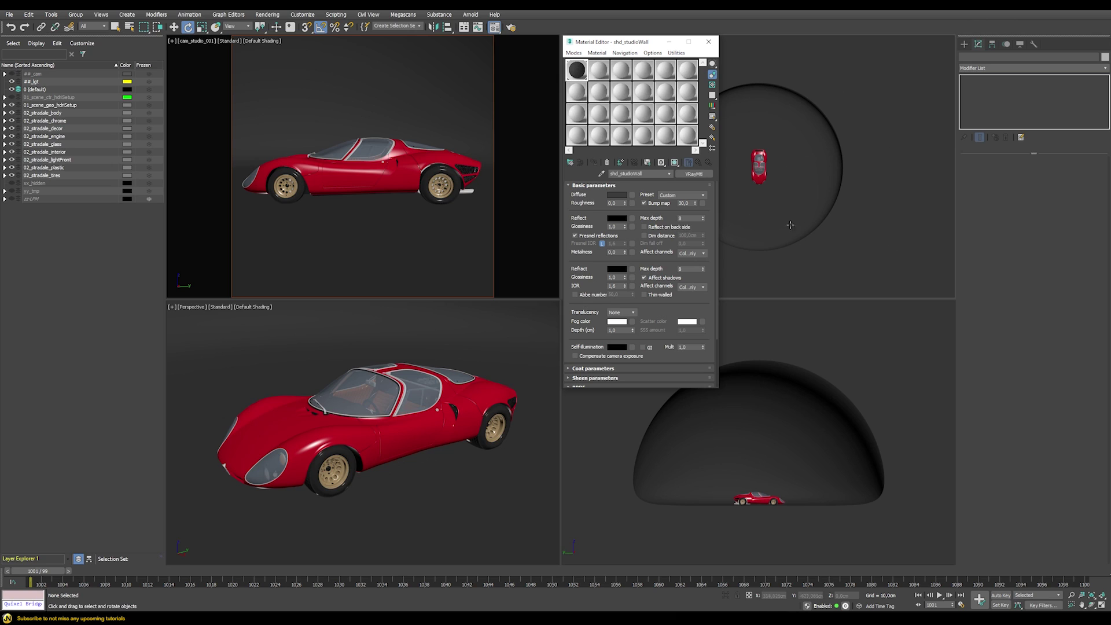
{"action": "left_click", "coordinate": [708, 41]}
Step: Examine the studio dome's edged-face mesh around the car in the maximized Perspective view, and return to the shaded four-view layout
{"action": "key", "text": "alt+w"}
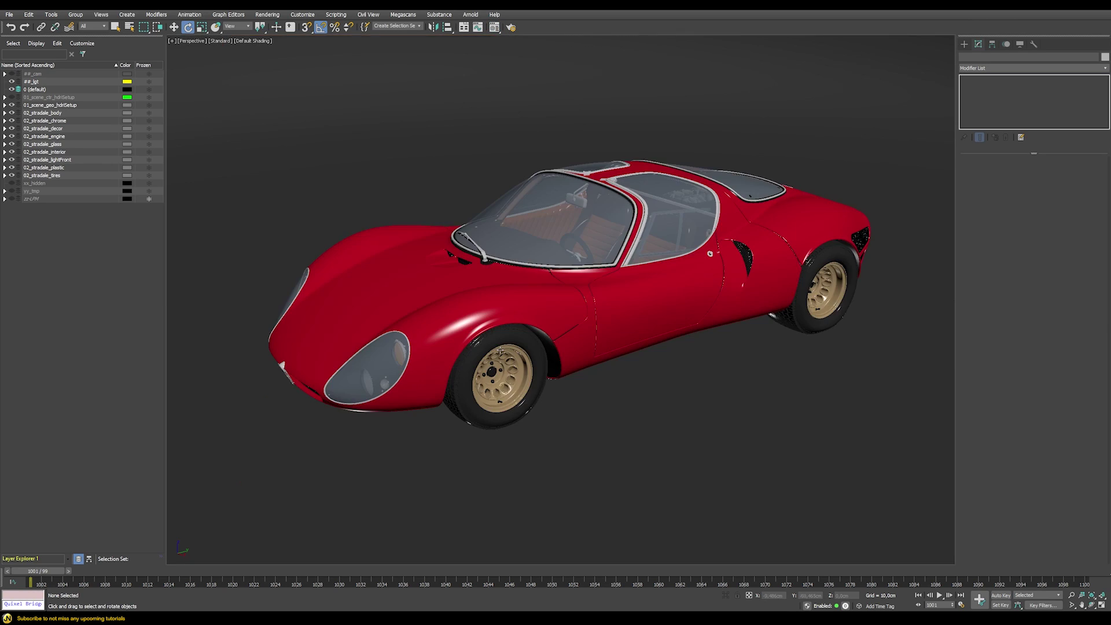
{"action": "key", "text": "z"}
{"action": "key", "text": "F4"}
{"action": "scroll", "coordinate": [566, 336], "scroll_direction": "up", "scroll_amount": 5}
{"action": "scroll", "coordinate": [566, 336], "scroll_direction": "down", "scroll_amount": 4}
{"action": "scroll", "coordinate": [566, 335], "scroll_direction": "up", "scroll_amount": 1}
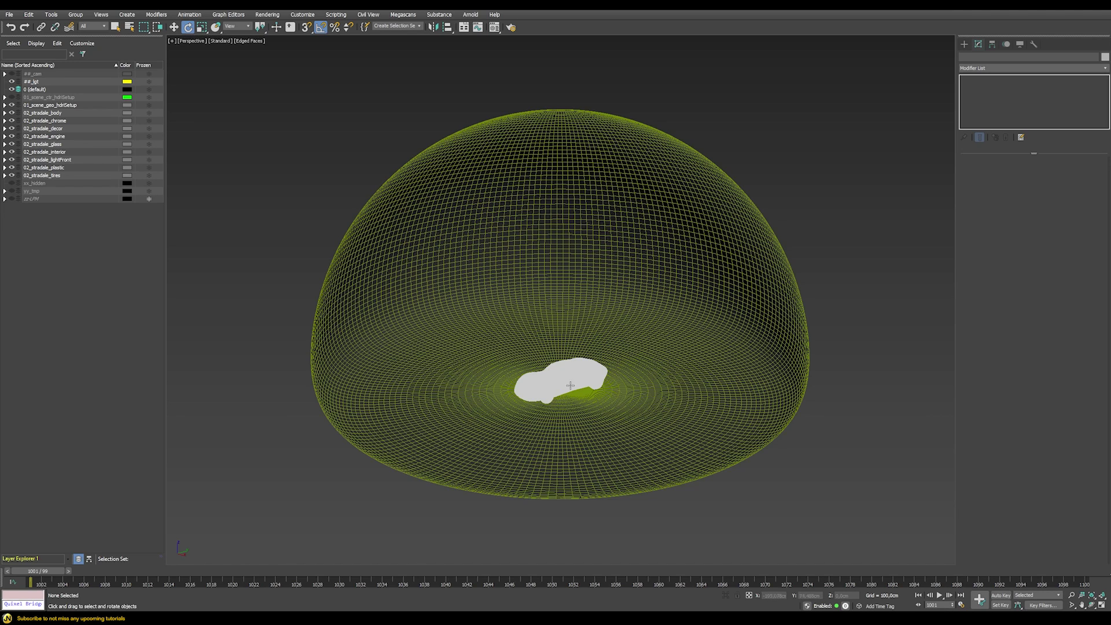
{"action": "key", "text": "alt+w"}
{"action": "key", "text": "F4"}
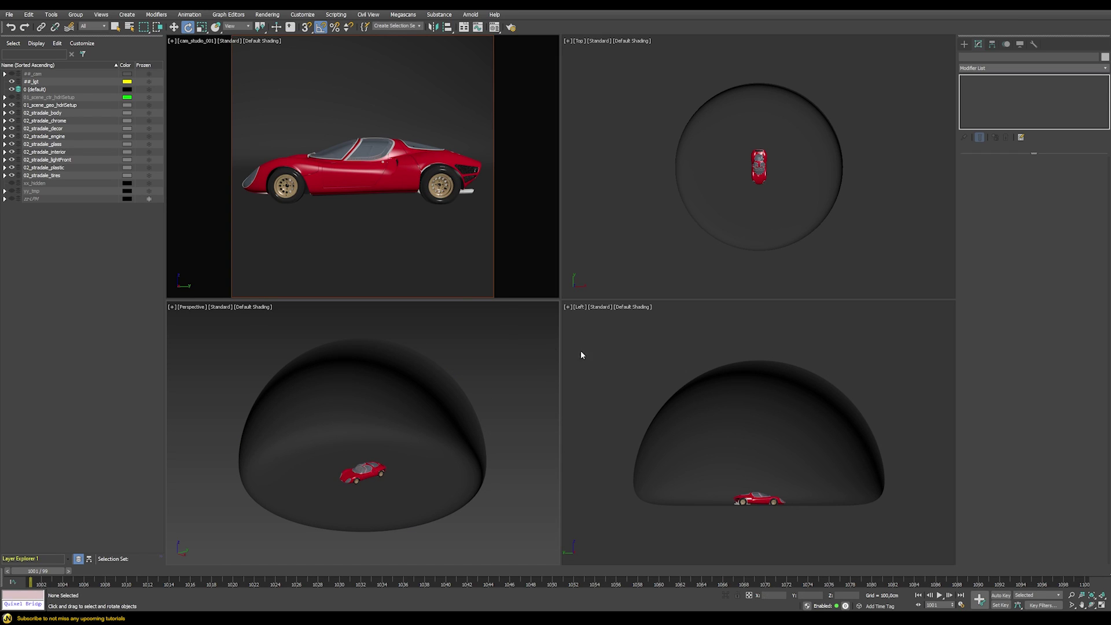
Step: Show the V-Ray Frame Buffer and create a plane VRayLight of about 128 × 184 cm on the floor beside the car
{"action": "right_click", "coordinate": [521, 242]}
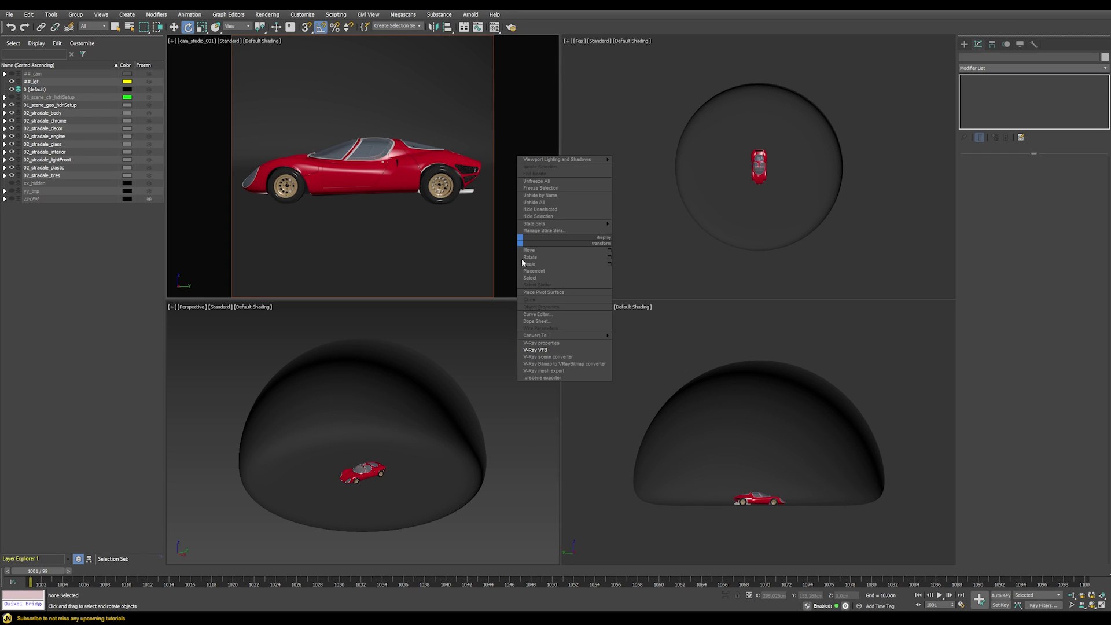
{"action": "left_click", "coordinate": [535, 350]}
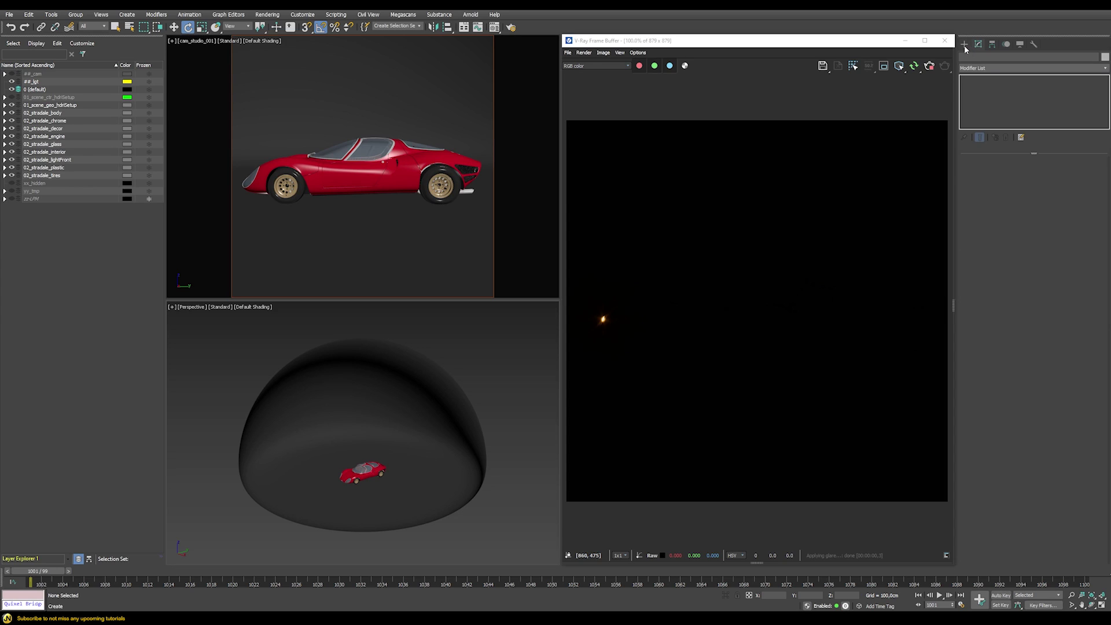
{"action": "left_click", "coordinate": [964, 46]}
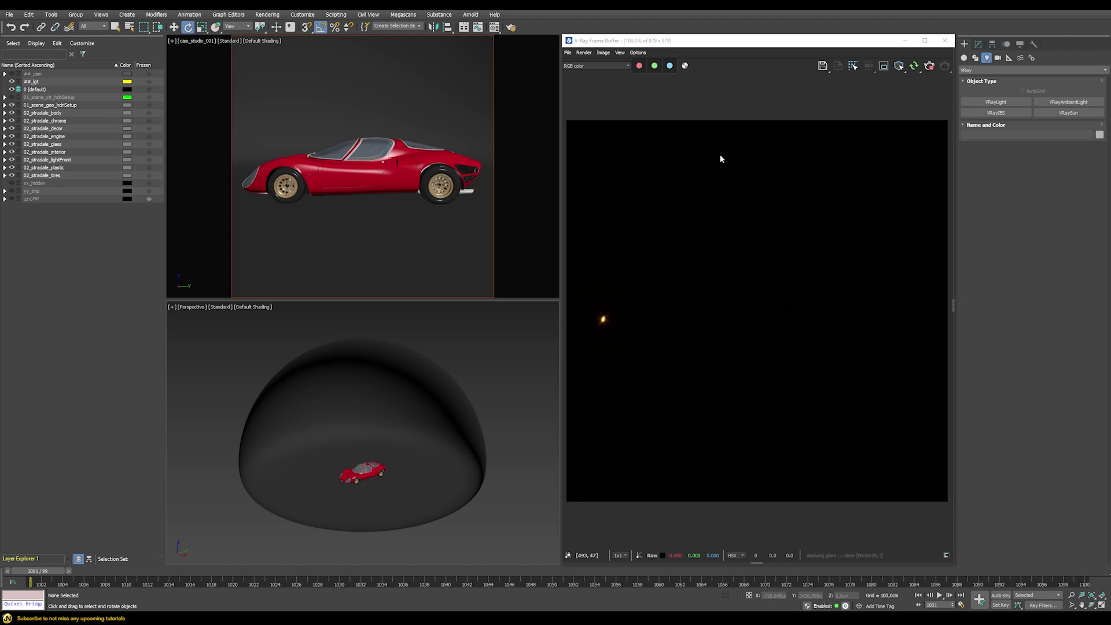
{"action": "left_click", "coordinate": [1010, 101]}
{"action": "left_click_drag", "start_coordinate": [391, 485], "coordinate": [406, 489]}
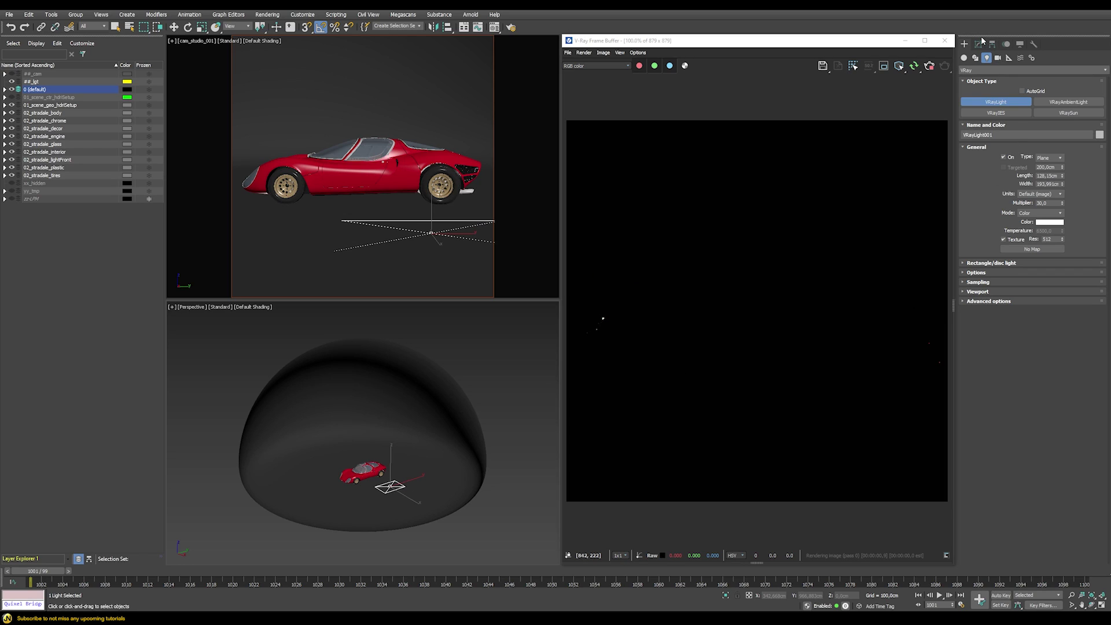
Step: Change the new VRayLight's type from Plane to Disc
{"action": "key", "text": "e"}
{"action": "left_click", "coordinate": [978, 44]}
{"action": "left_click", "coordinate": [1048, 171]}
{"action": "left_click", "coordinate": [1041, 206]}
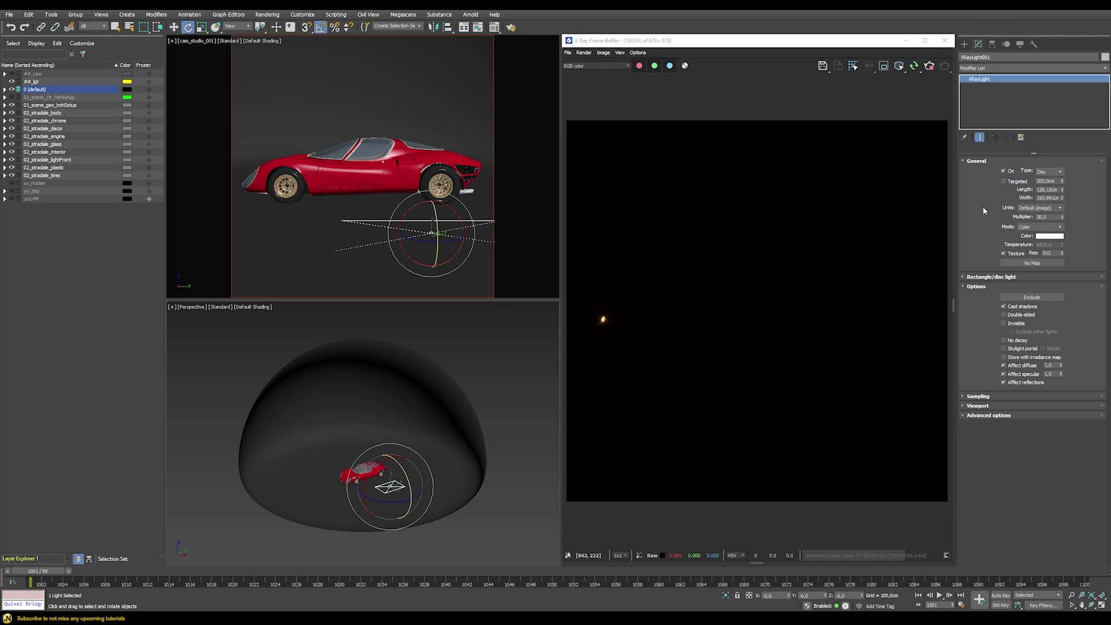
Step: Center the disc light at the world origin and raise it above the car to a height of about 161 cm
{"action": "key", "text": "w"}
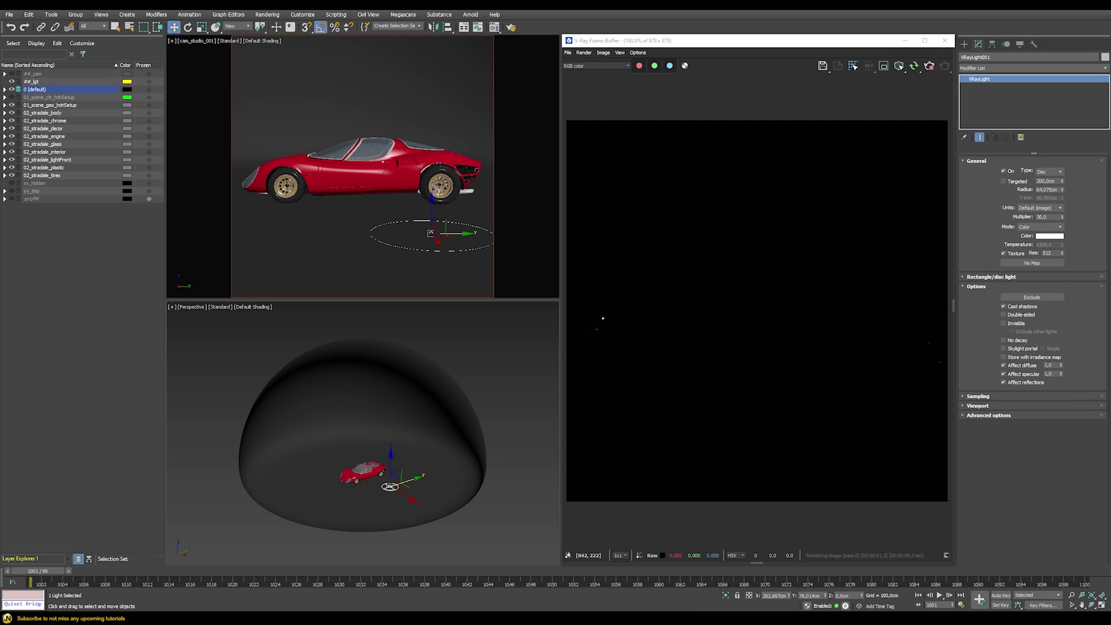
{"action": "right_click", "coordinate": [825, 596]}
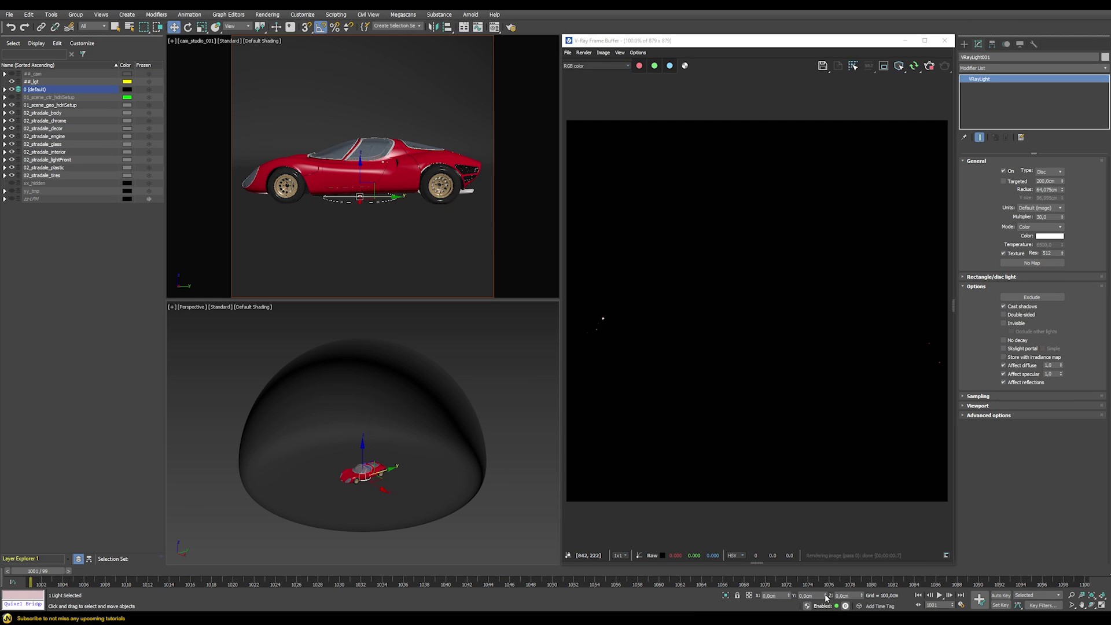
{"action": "left_click_drag", "start_coordinate": [365, 455], "coordinate": [363, 436]}
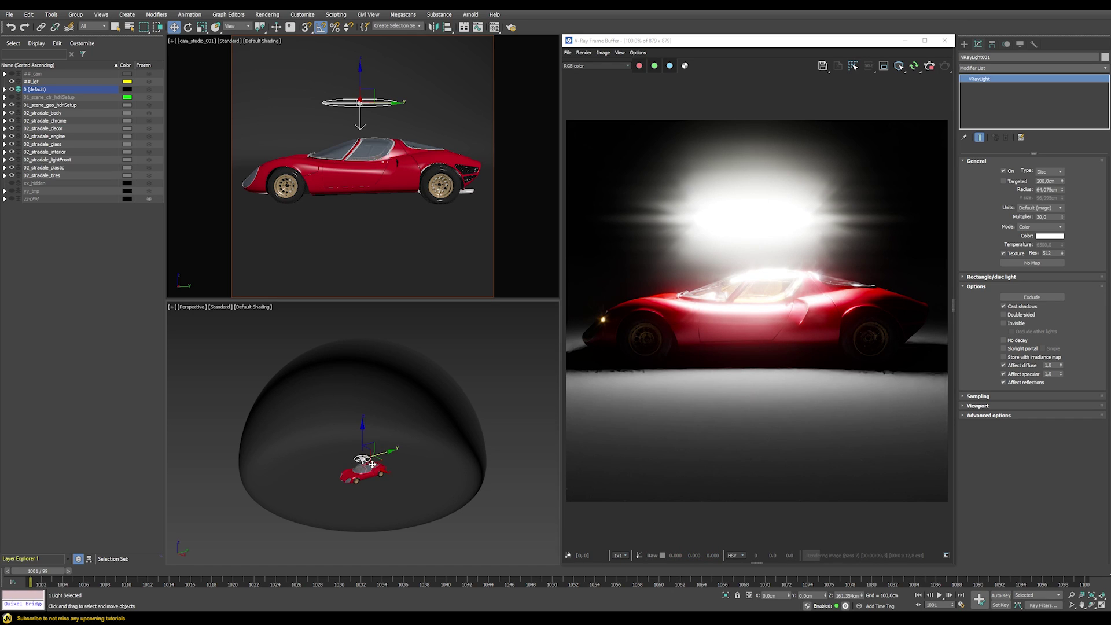
Step: Move the disc light behind the car to X -600 cm and set its height to 150 cm
{"action": "left_click_drag", "start_coordinate": [376, 467], "coordinate": [346, 449]}
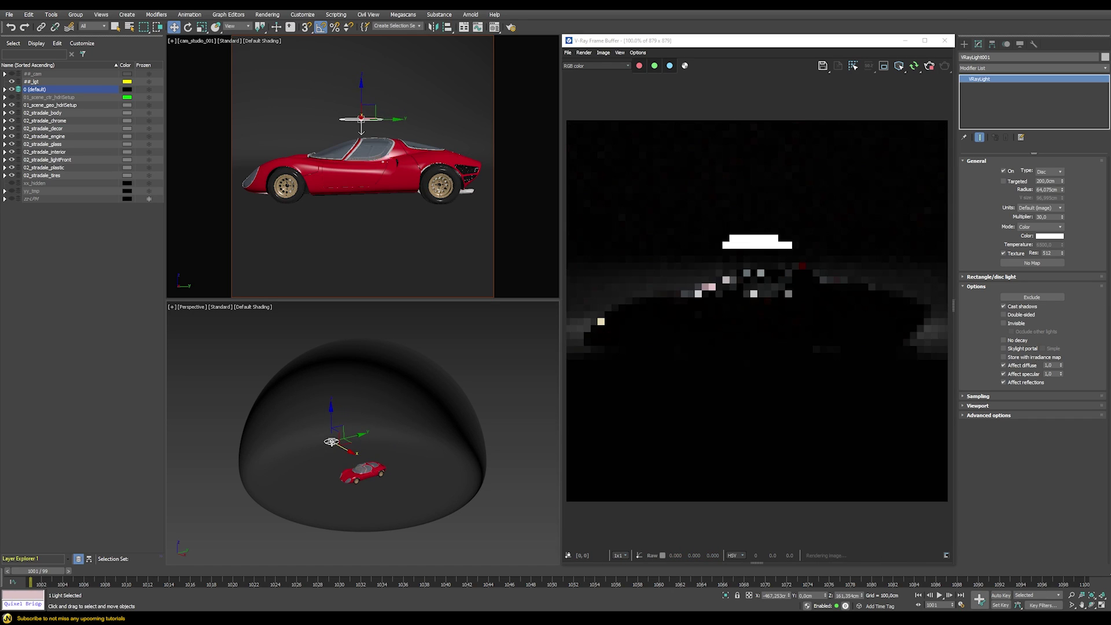
{"action": "type", "text": "-600"}
{"action": "key", "text": "Return"}
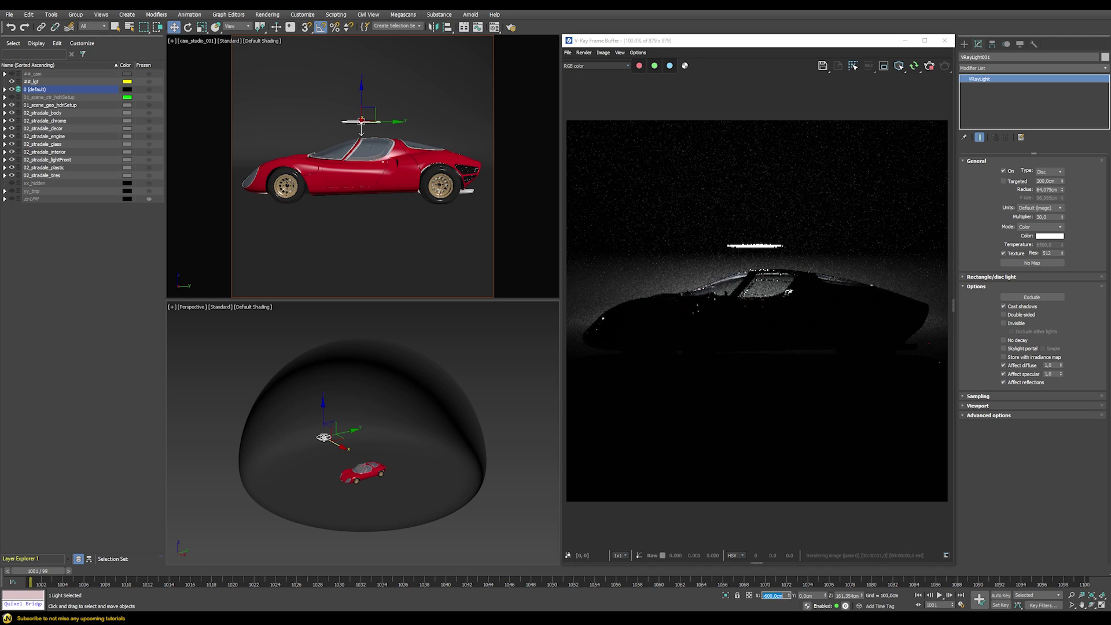
{"action": "left_click", "coordinate": [847, 595]}
{"action": "type", "text": "150"}
{"action": "key", "text": "Return"}
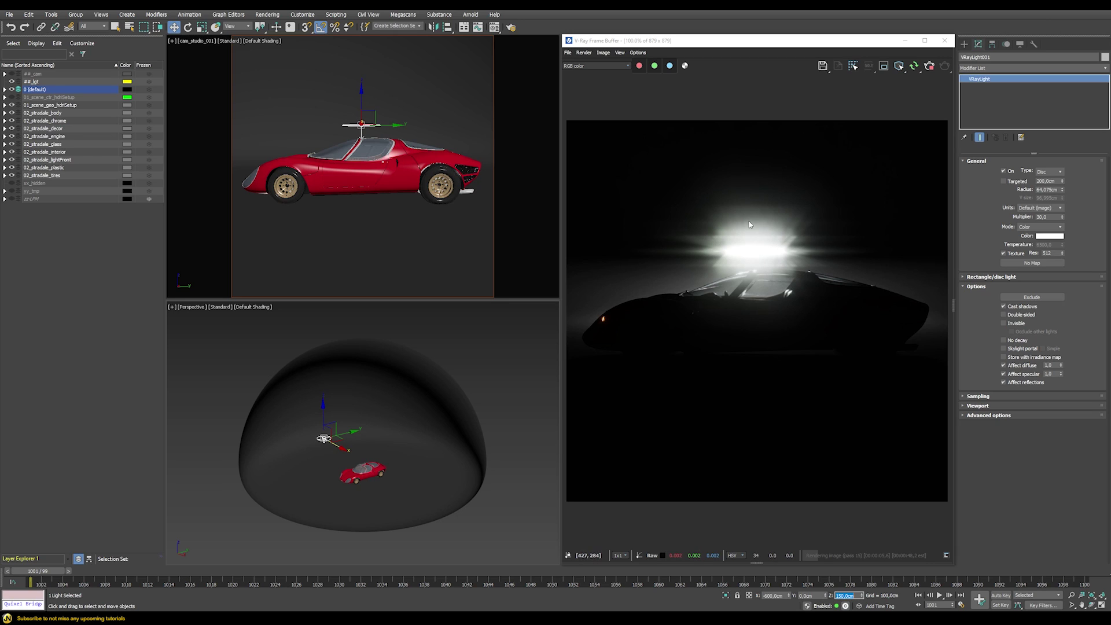
Step: Rotate the disc light 75 degrees about the Y axis so it faces the back wall
{"action": "right_click", "coordinate": [416, 400]}
{"action": "left_click", "coordinate": [431, 414]}
{"action": "left_click_drag", "start_coordinate": [339, 428], "coordinate": [342, 450]}
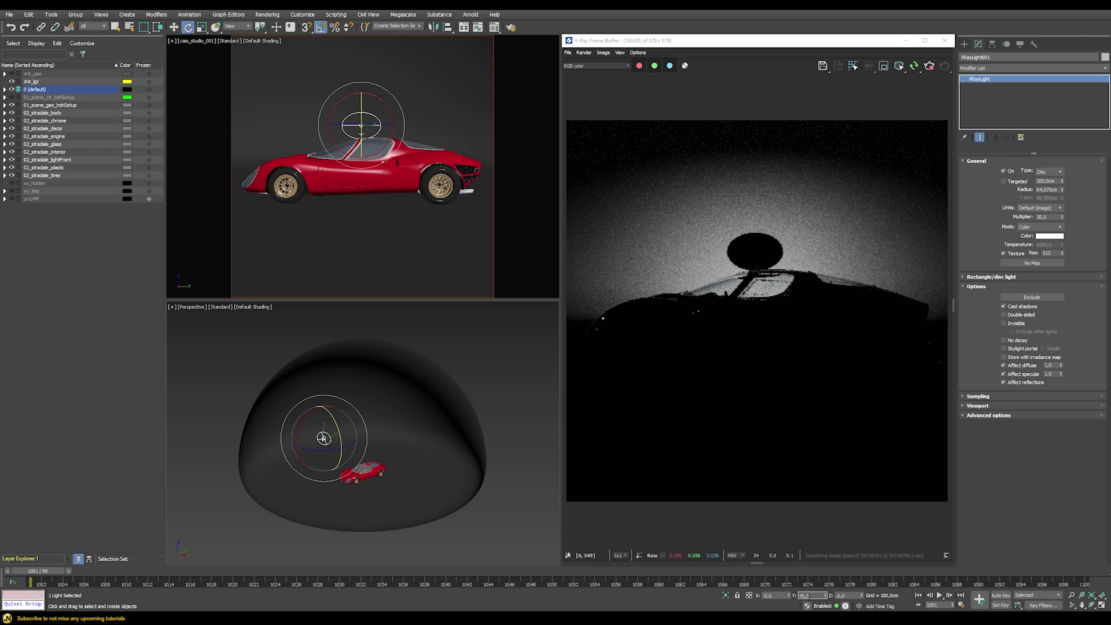
{"action": "left_click", "coordinate": [813, 595]}
{"action": "type", "text": "75"}
{"action": "key", "text": "Return"}
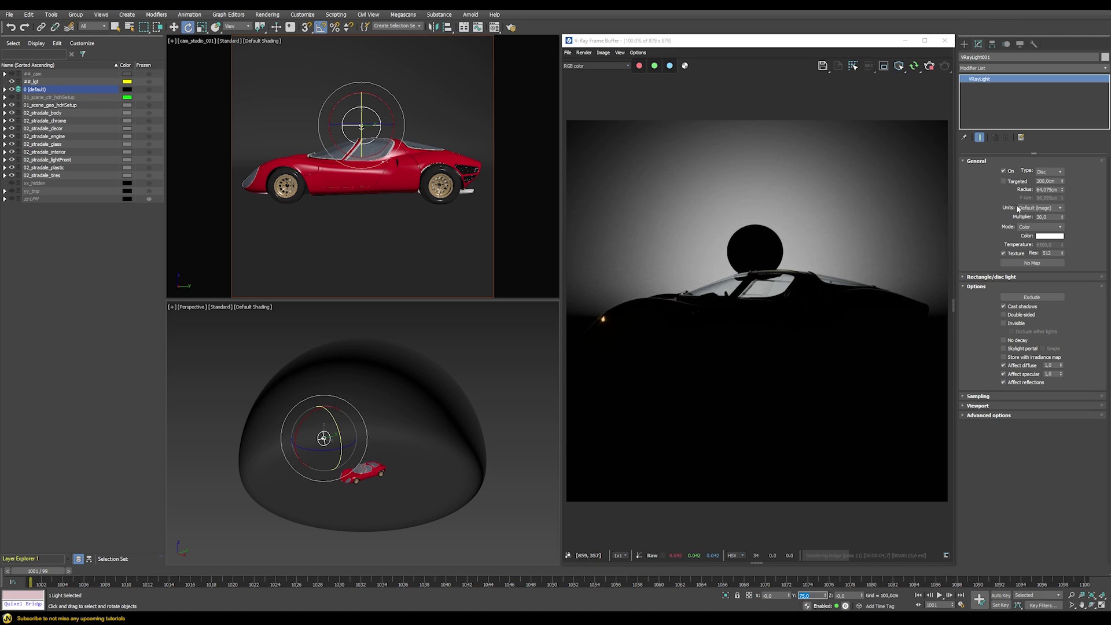
Step: Set the disc light's radius to 25 cm and make the light invisible in the render
{"action": "double_click", "coordinate": [1047, 189]}
{"action": "type", "text": "25"}
{"action": "key", "text": "Return"}
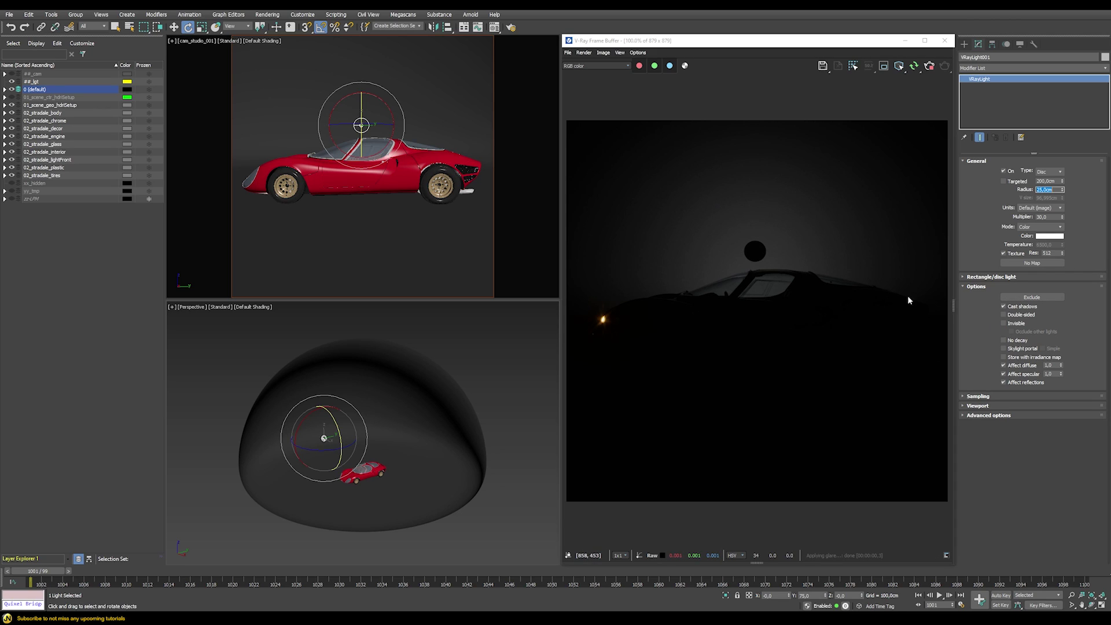
{"action": "left_click", "coordinate": [1013, 324]}
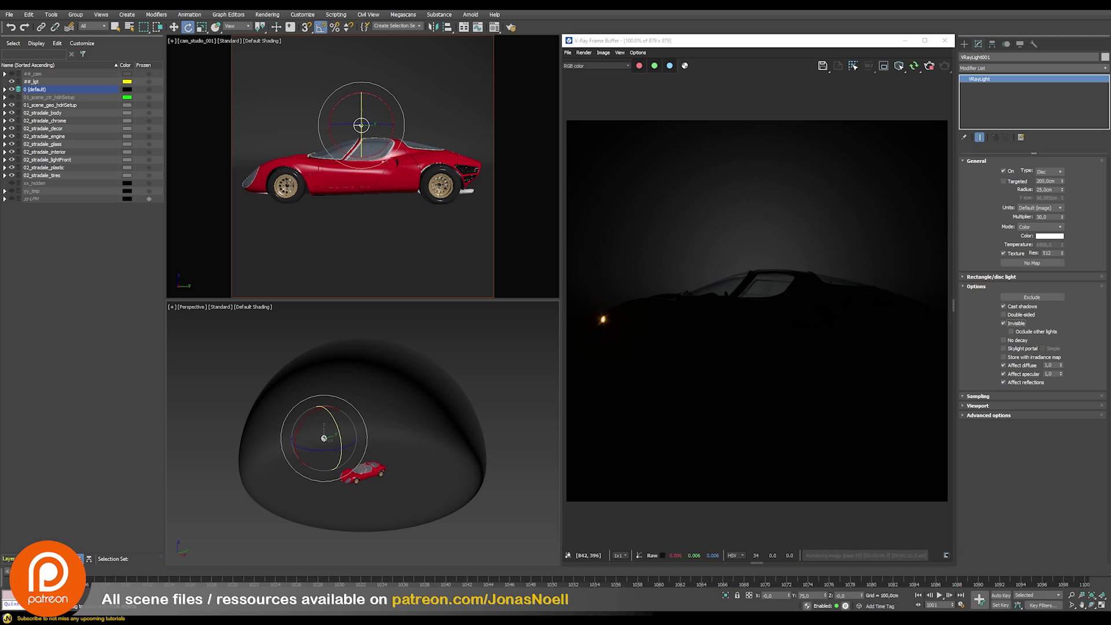
Step: Set the disc light's multiplier to 75 and switch its color mode to Temperature at 7500
{"action": "double_click", "coordinate": [1051, 216]}
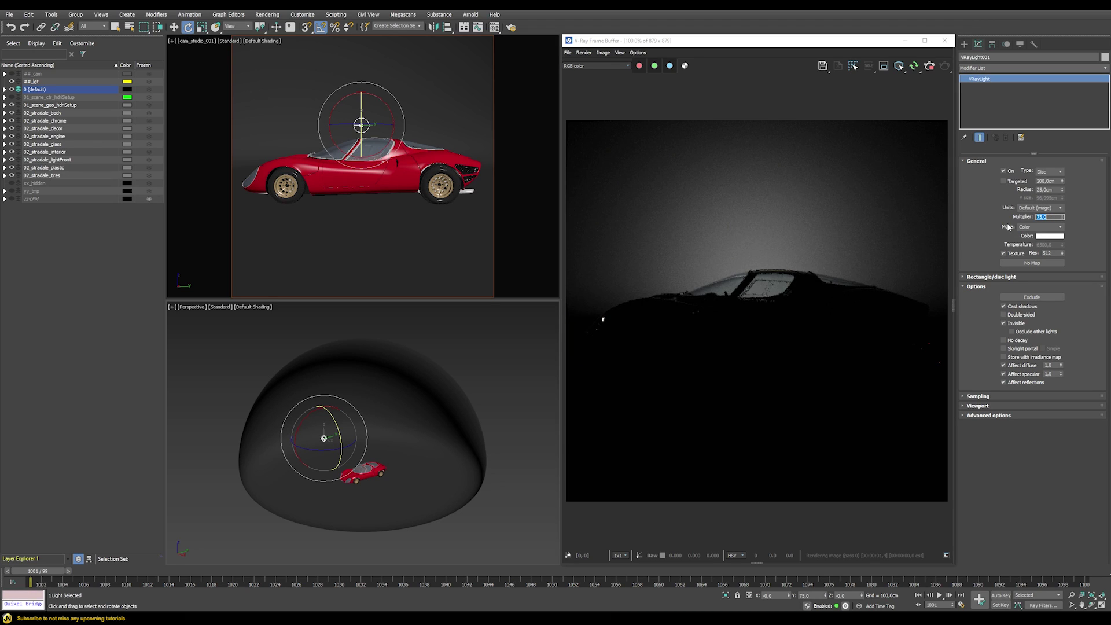
{"action": "left_click", "coordinate": [1036, 227]}
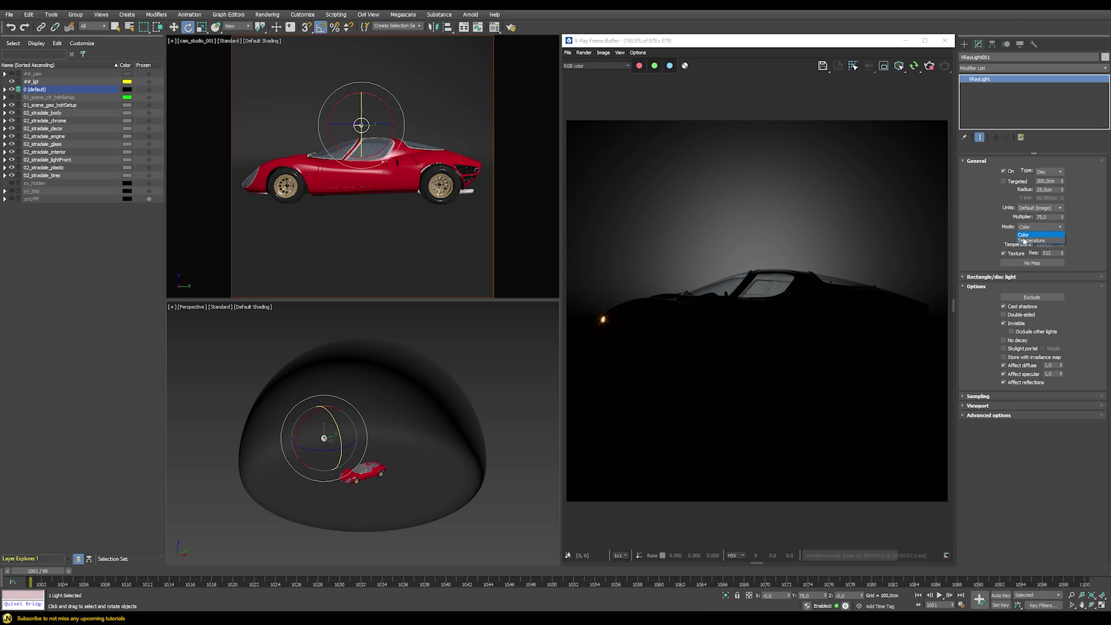
{"action": "left_click", "coordinate": [1020, 240]}
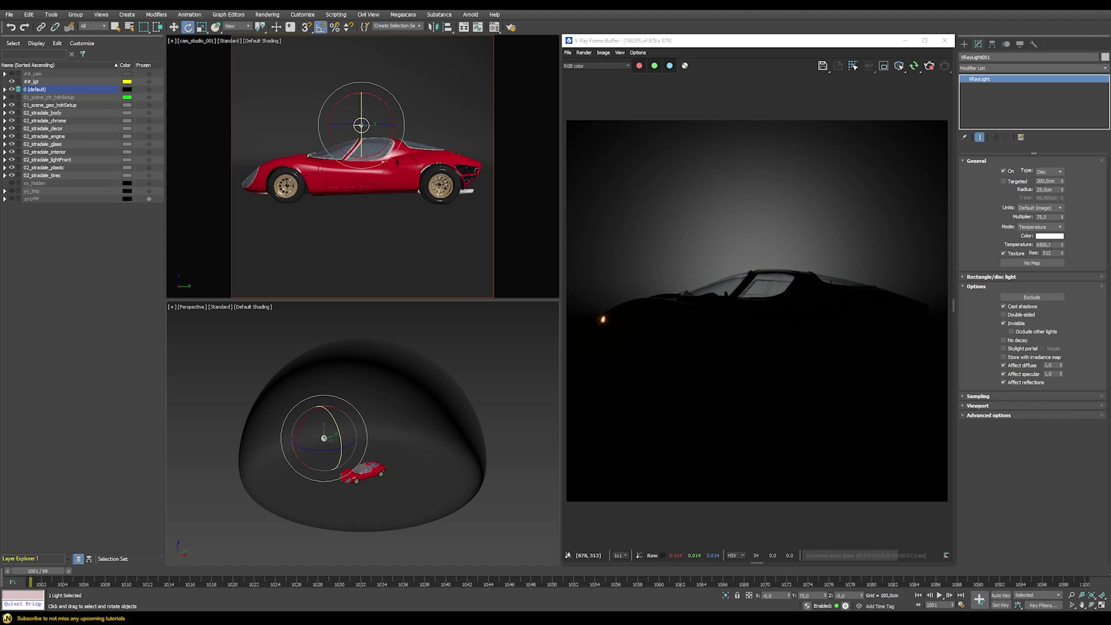
{"action": "double_click", "coordinate": [1045, 244]}
{"action": "type", "text": "7500"}
{"action": "key", "text": "Return"}
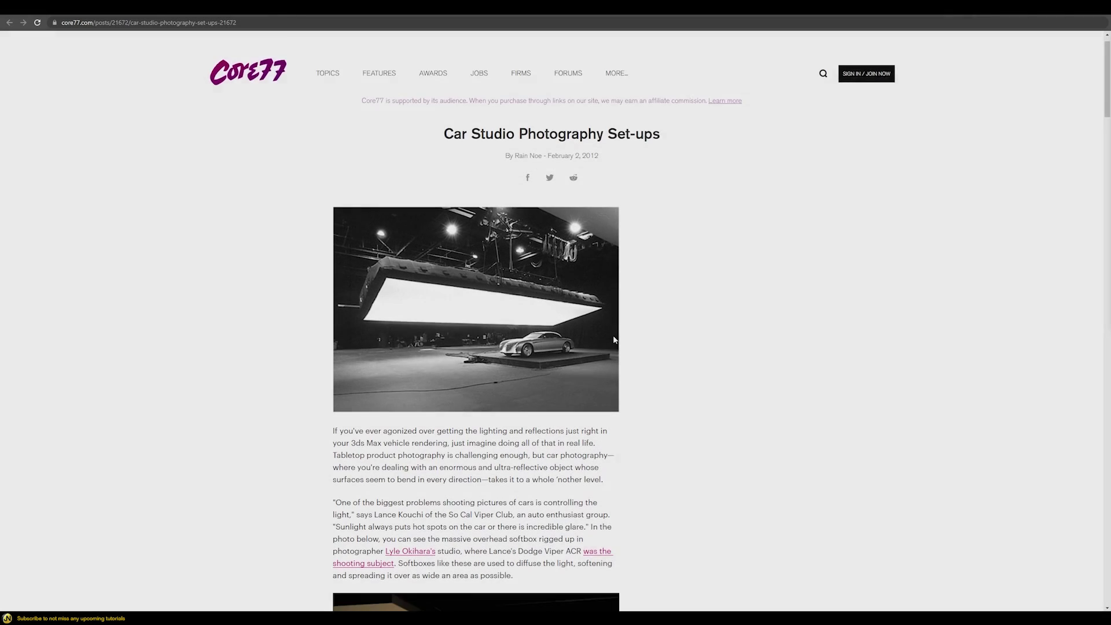
Step: In the browser, examine the softbox and overhead reflector photos in the Core77 article on car studio photography set-ups
{"action": "scroll", "coordinate": [614, 341], "scroll_direction": "down", "scroll_amount": 6}
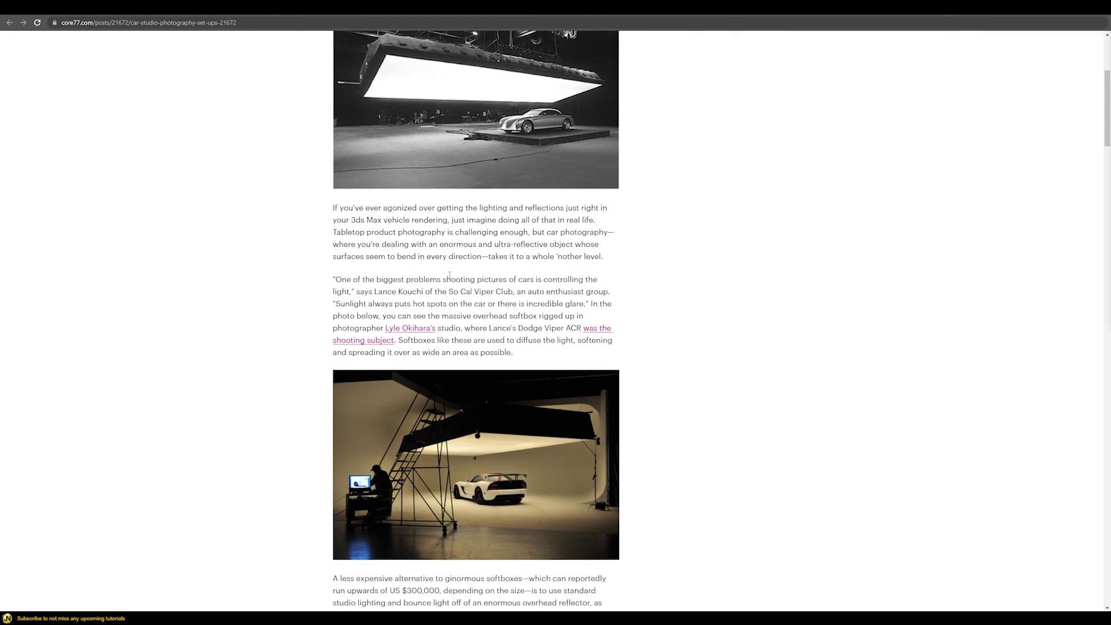
{"action": "scroll", "coordinate": [510, 311], "scroll_direction": "down", "scroll_amount": 2}
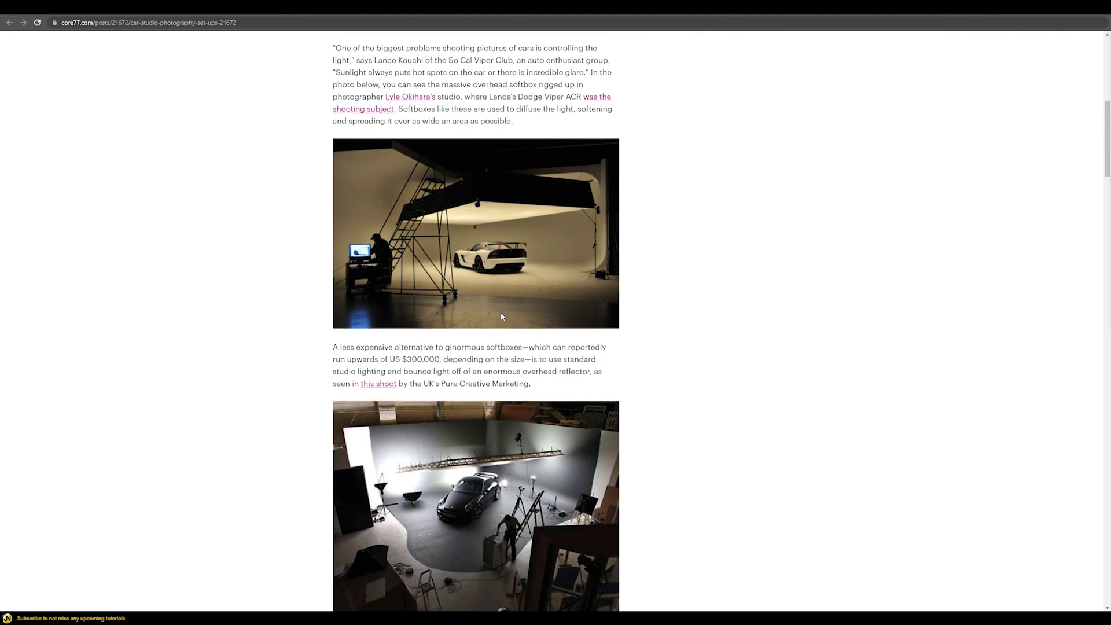
{"action": "scroll", "coordinate": [501, 311], "scroll_direction": "down", "scroll_amount": 2}
{"action": "scroll", "coordinate": [488, 285], "scroll_direction": "down", "scroll_amount": 2}
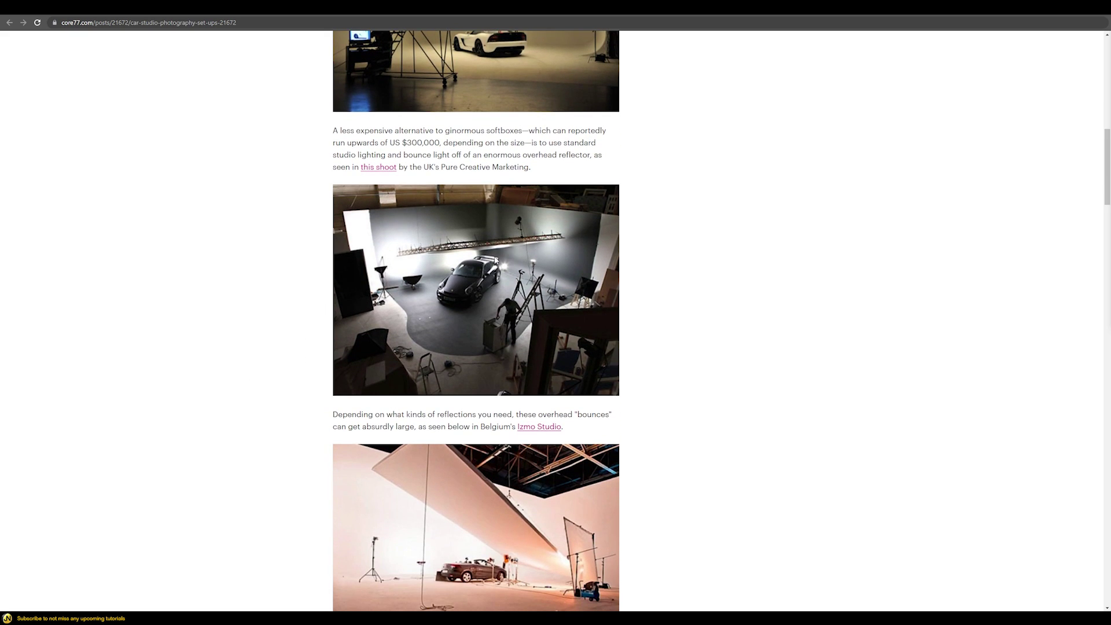
{"action": "scroll", "coordinate": [515, 283], "scroll_direction": "up", "scroll_amount": 8}
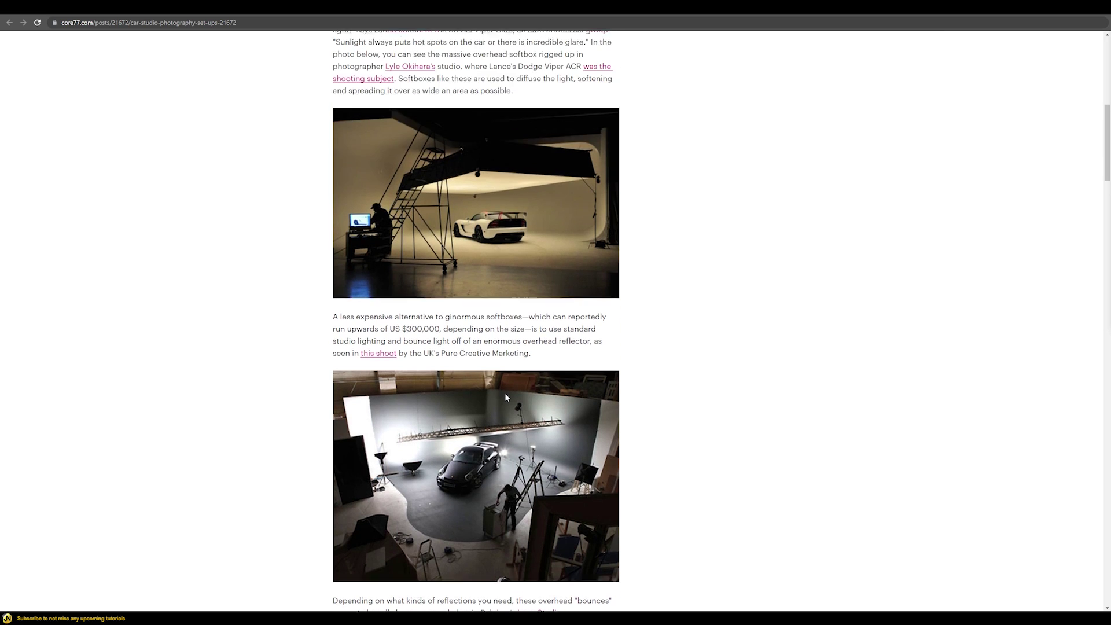
{"action": "scroll", "coordinate": [592, 255], "scroll_direction": "up", "scroll_amount": 2}
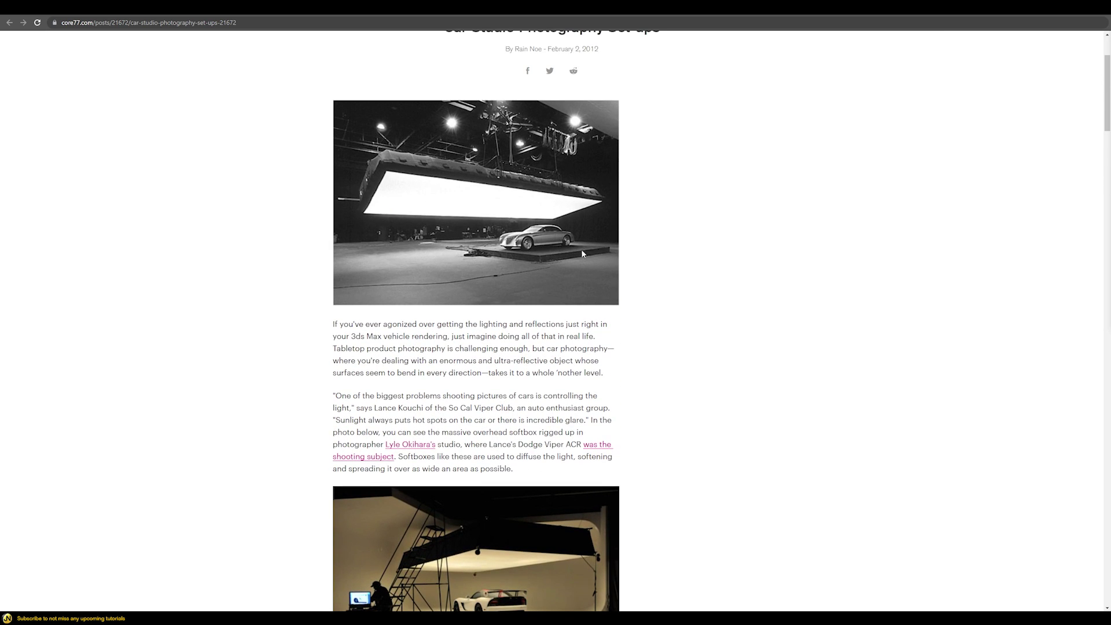
{"action": "scroll", "coordinate": [551, 243], "scroll_direction": "down", "scroll_amount": 4}
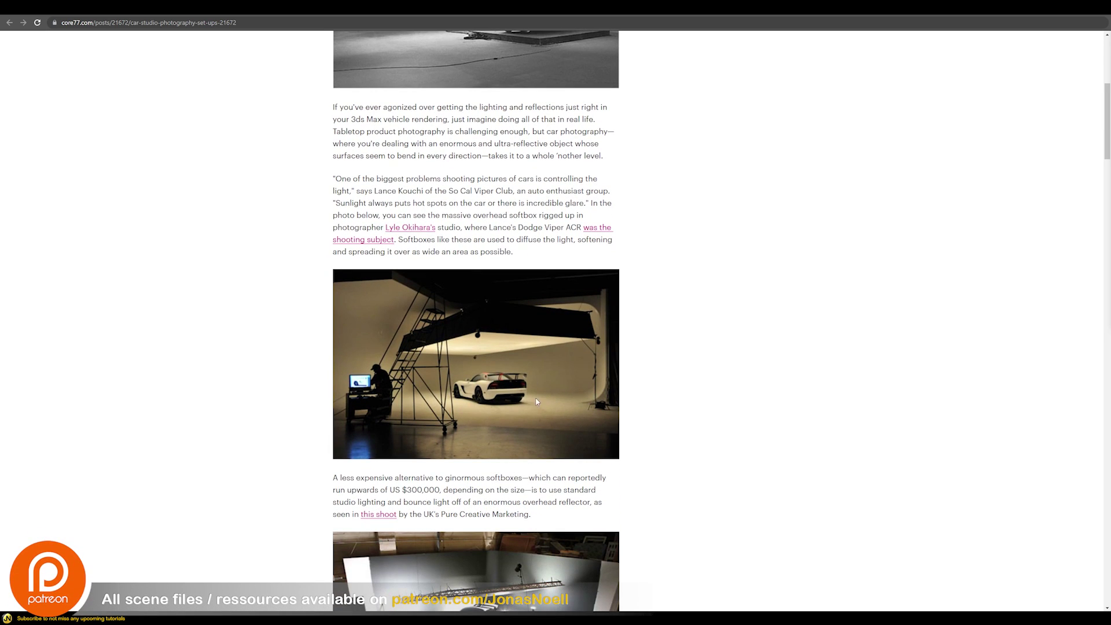
{"action": "scroll", "coordinate": [480, 393], "scroll_direction": "down", "scroll_amount": 6}
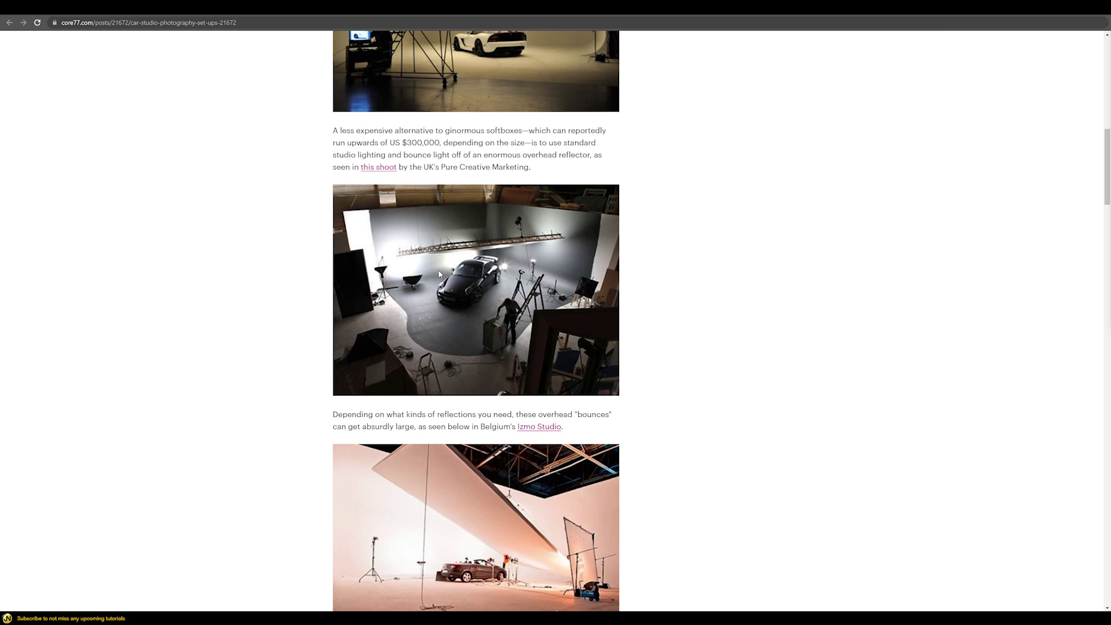
{"action": "scroll", "coordinate": [448, 265], "scroll_direction": "down", "scroll_amount": 5}
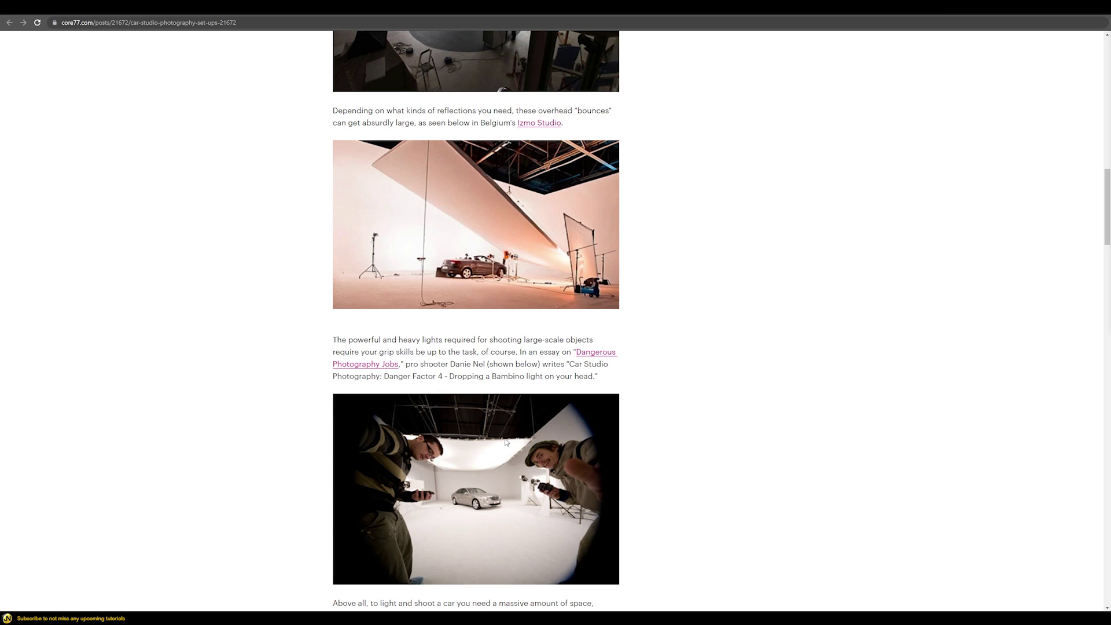
{"action": "scroll", "coordinate": [514, 445], "scroll_direction": "down", "scroll_amount": 7}
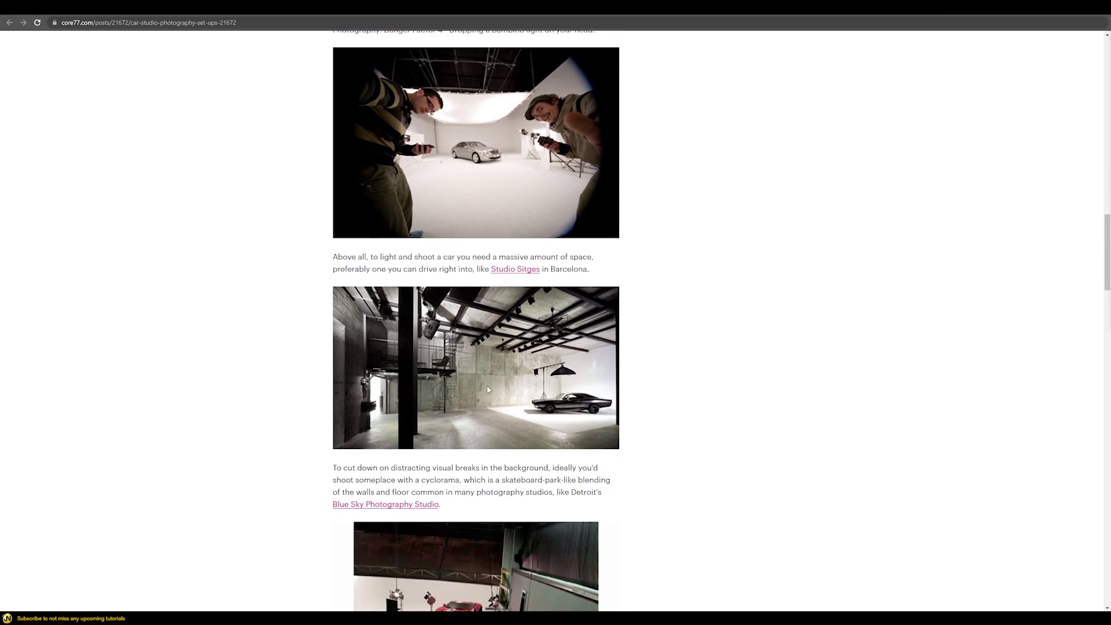
{"action": "scroll", "coordinate": [534, 380], "scroll_direction": "down", "scroll_amount": 1}
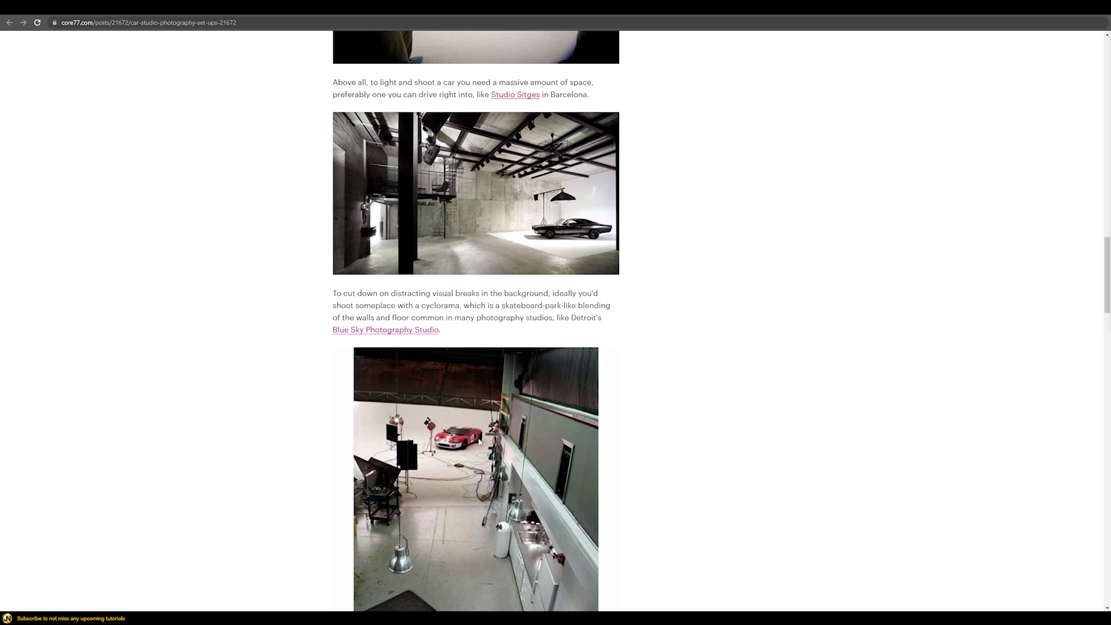
Step: Revisit the overhead reflector and softbox photos near the start of the car studio photography article
{"action": "scroll", "coordinate": [462, 453], "scroll_direction": "up", "scroll_amount": 20}
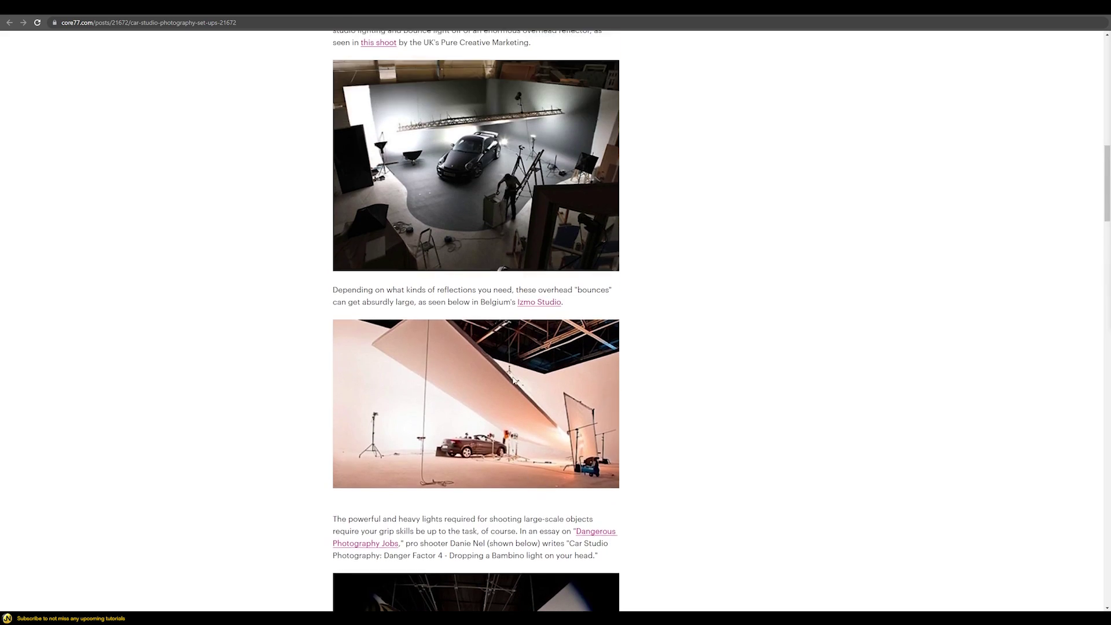
{"action": "scroll", "coordinate": [510, 387], "scroll_direction": "up", "scroll_amount": 4}
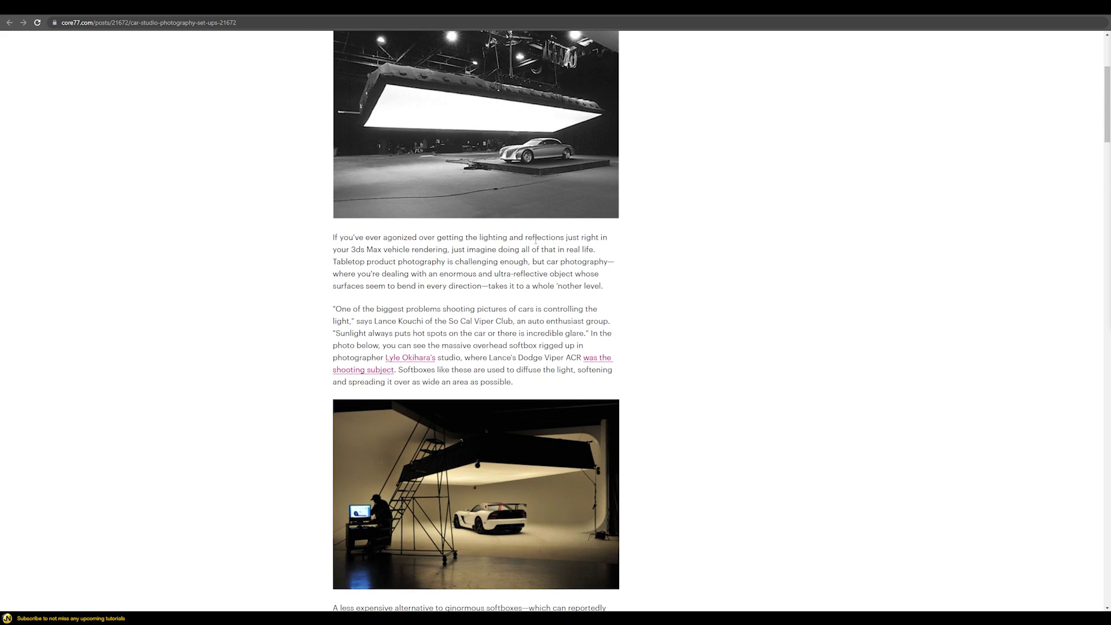
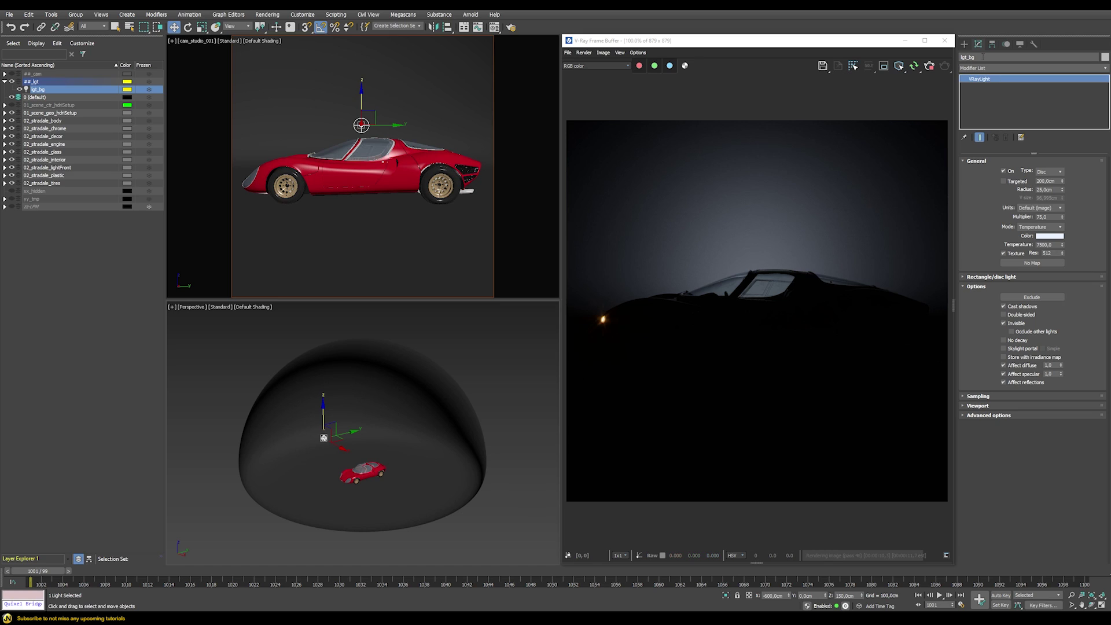
Step: Create a V-Ray plane light about 301 by 462 cm on the ground beneath the car
{"action": "left_click", "coordinate": [965, 45]}
{"action": "left_click", "coordinate": [996, 102]}
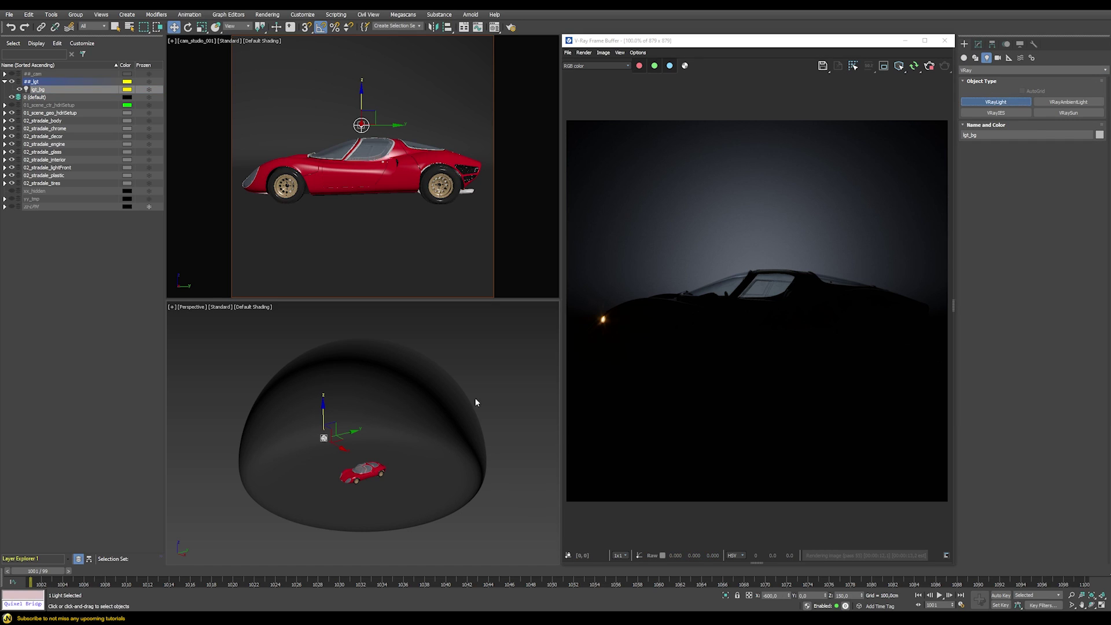
{"action": "left_click_drag", "start_coordinate": [382, 463], "coordinate": [350, 487]}
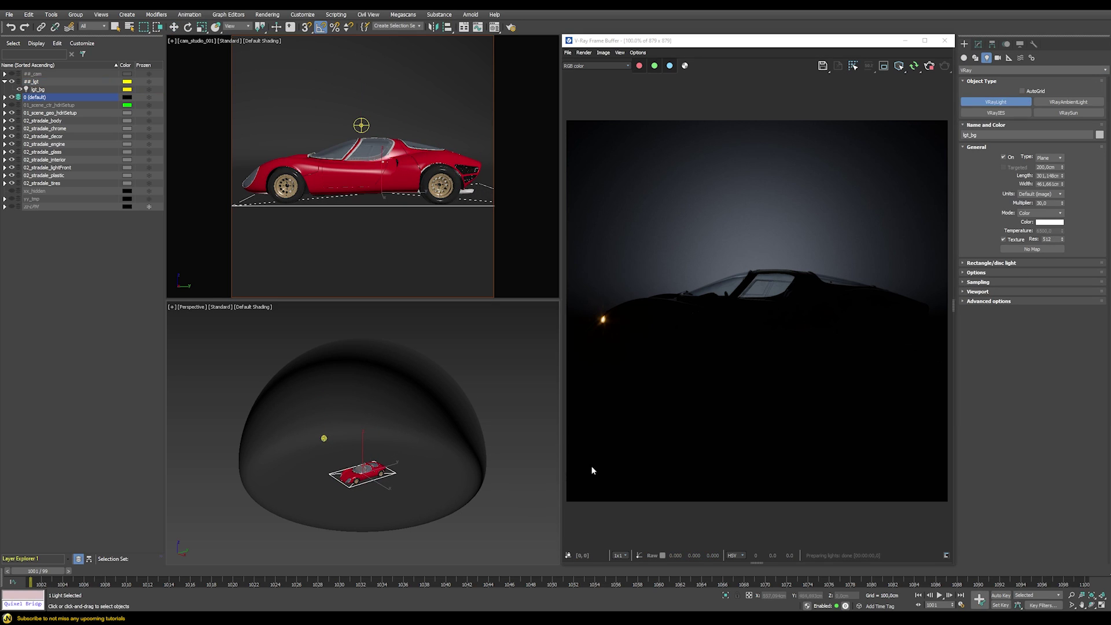
{"action": "left_click", "coordinate": [978, 45]}
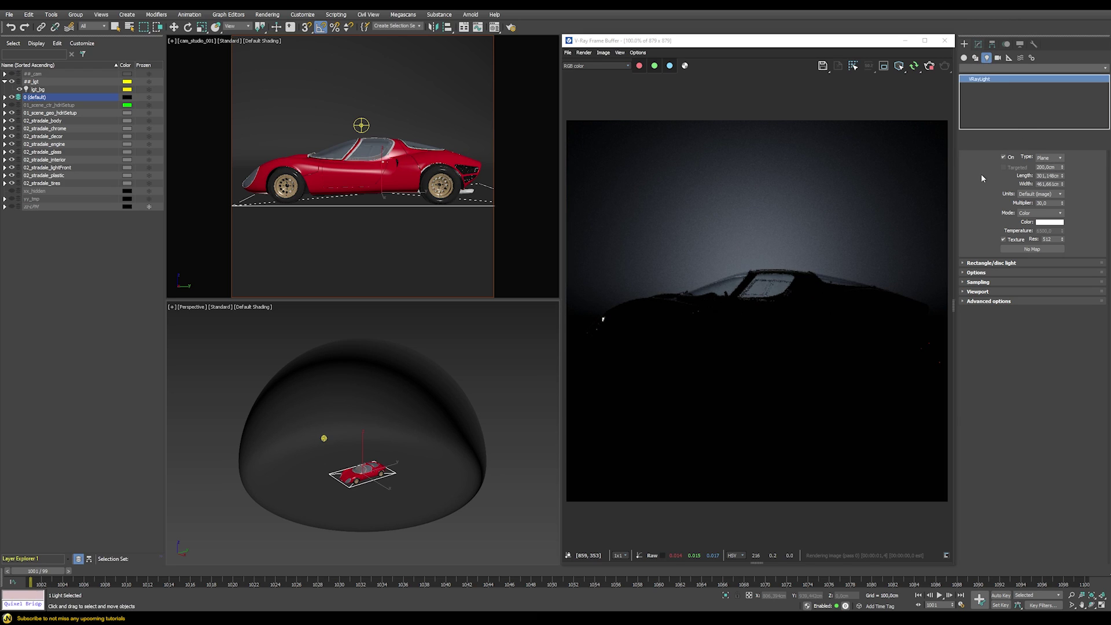
Step: Centre the plane light at 0 on X and Y and raise it above the car to about 184 cm
{"action": "right_click", "coordinate": [788, 596]}
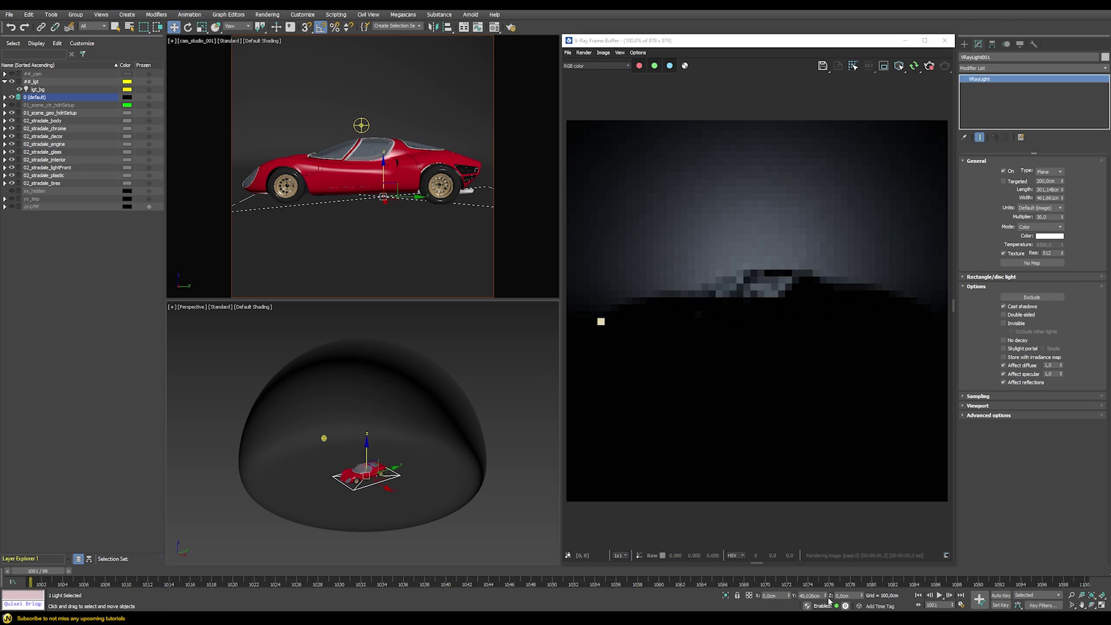
{"action": "right_click", "coordinate": [824, 597]}
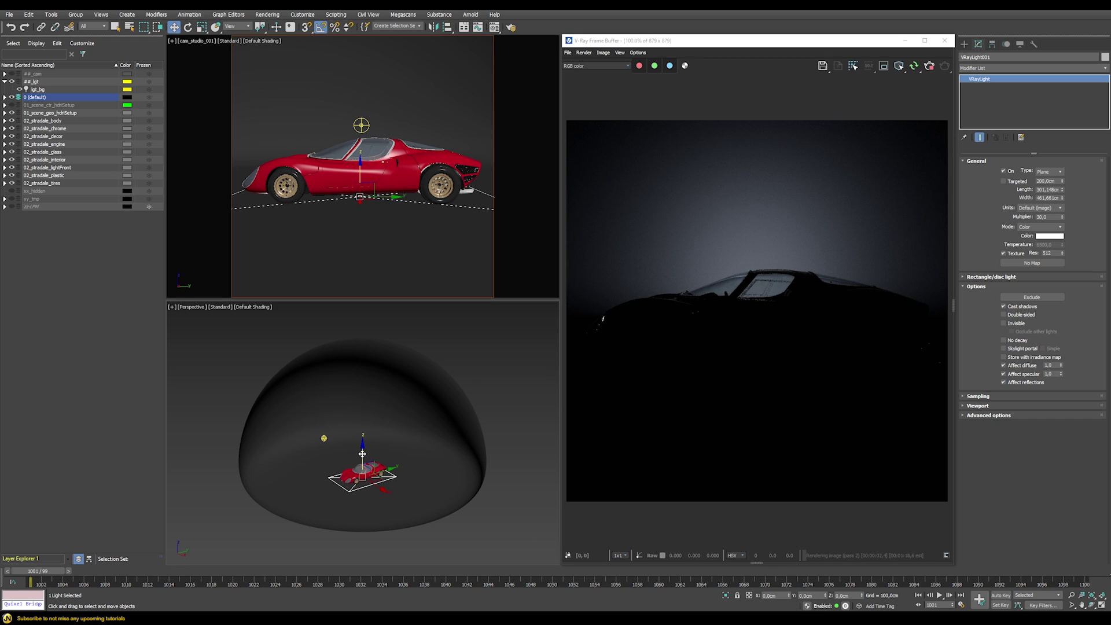
{"action": "left_click_drag", "start_coordinate": [362, 454], "coordinate": [362, 433]}
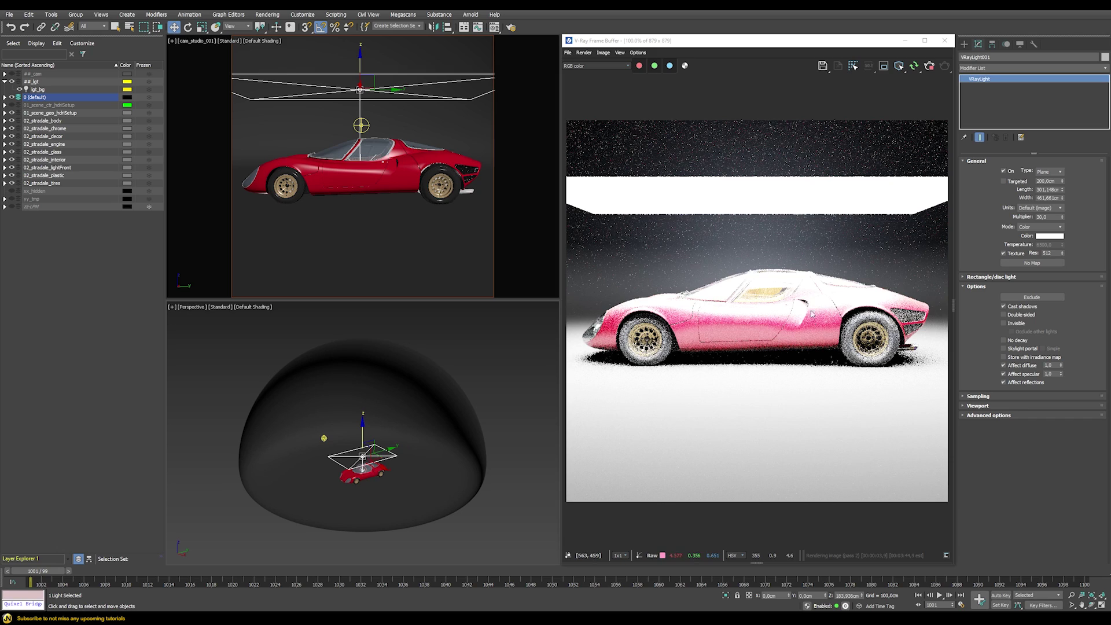
Step: Set the plane light's multiplier to 0.1 and its Z position to 310 cm
{"action": "left_click", "coordinate": [1045, 217]}
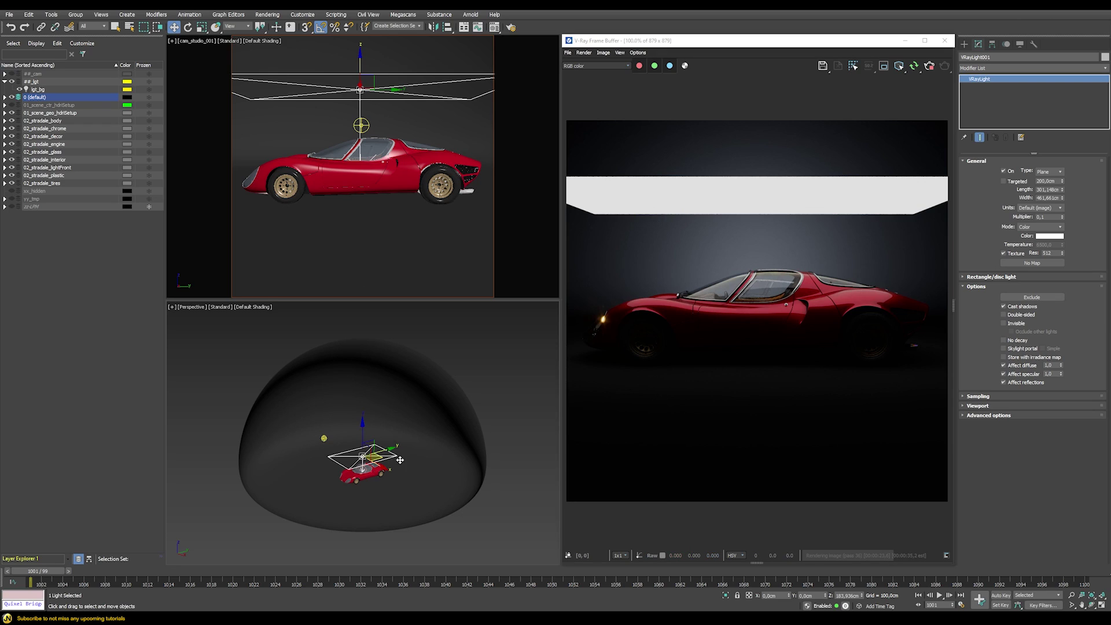
{"action": "double_click", "coordinate": [846, 595]}
{"action": "type", "text": "310"}
{"action": "key", "text": "Return"}
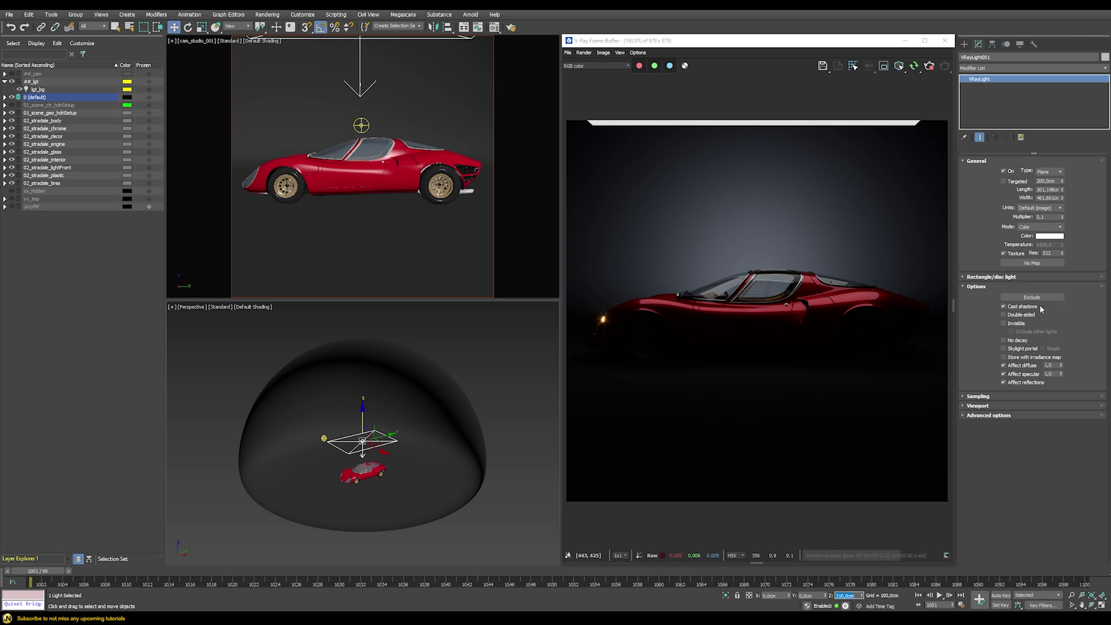
Step: Set the plane light's width to 1000 cm and its length to 325 cm after trying 500 cm
{"action": "left_click", "coordinate": [1047, 198]}
{"action": "type", "text": "1000"}
{"action": "key", "text": "Return"}
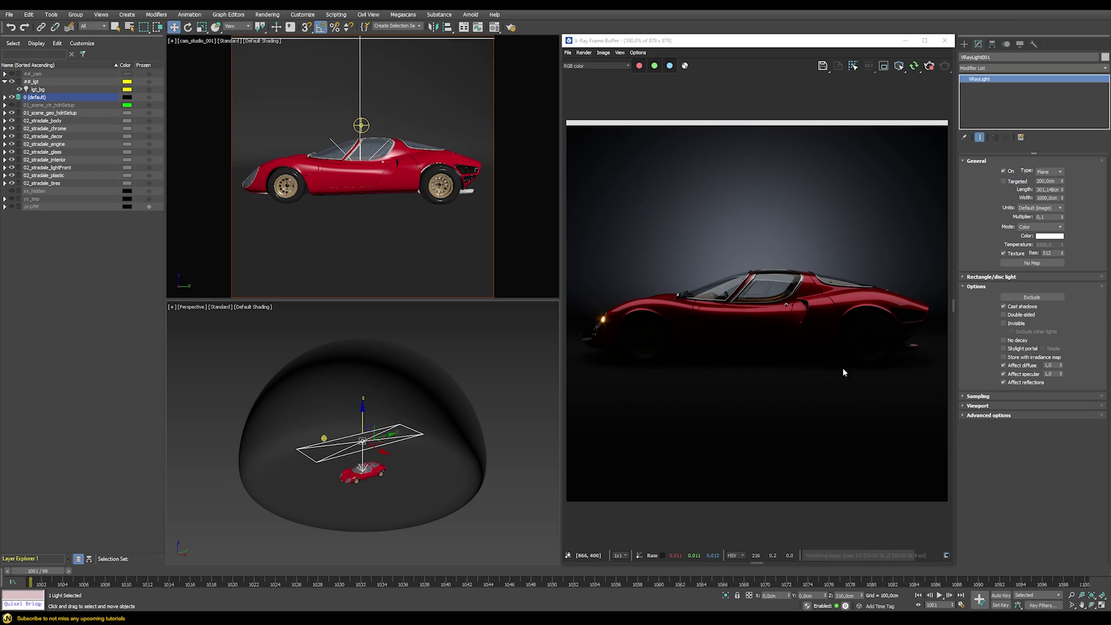
{"action": "double_click", "coordinate": [1045, 190]}
{"action": "type", "text": "500"}
{"action": "key", "text": "Return"}
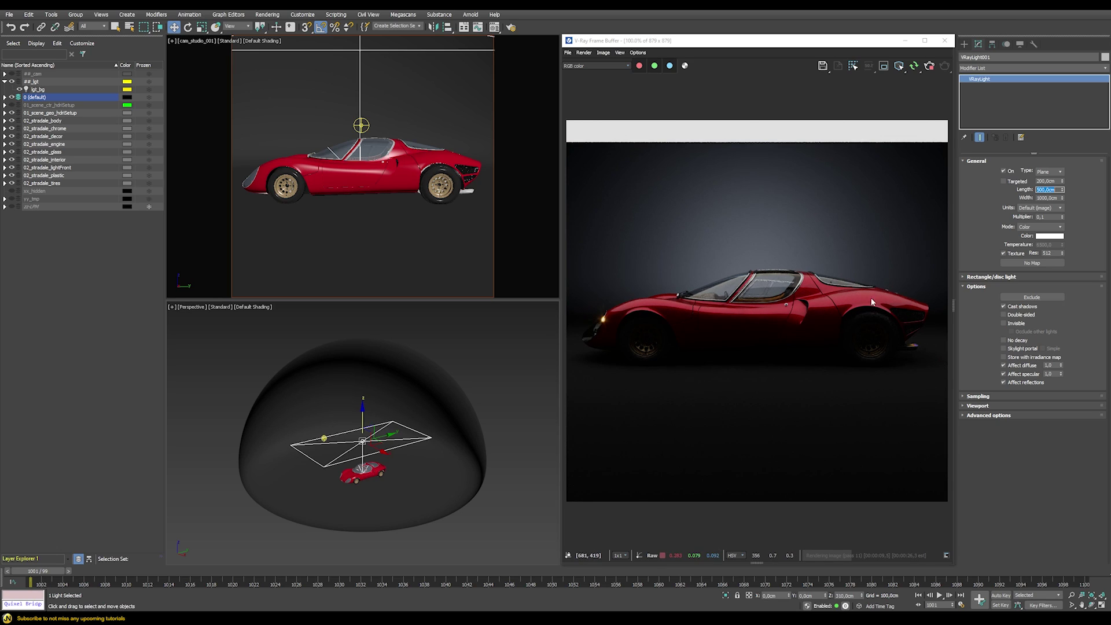
{"action": "type", "text": "325"}
{"action": "key", "text": "Return"}
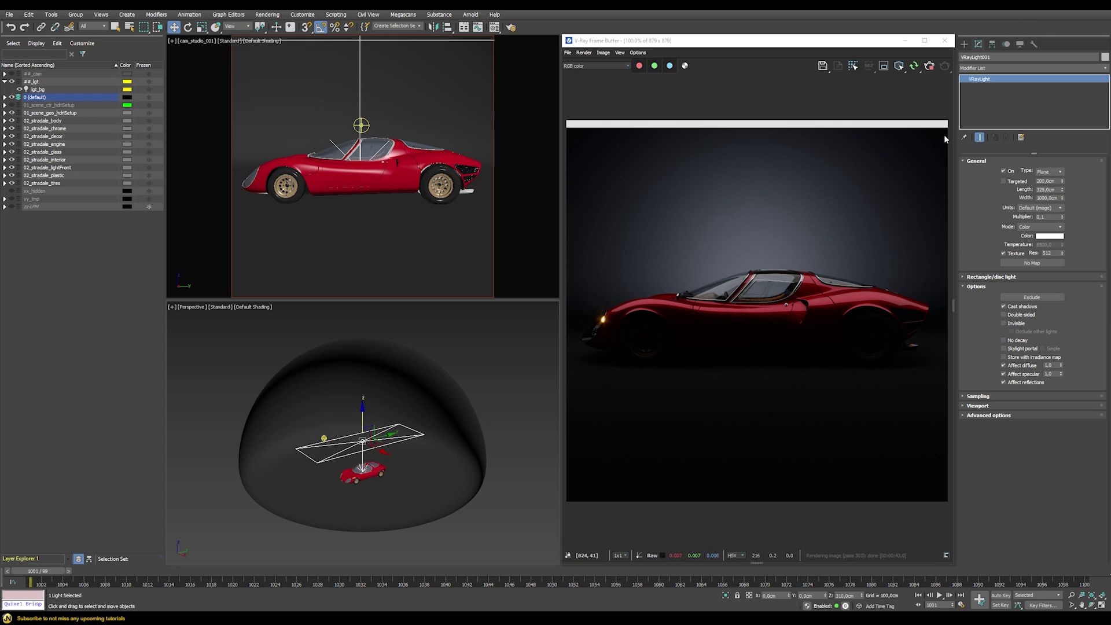
Step: Make the plane light invisible in the render and set its directional value to 0.5
{"action": "left_click", "coordinate": [1010, 326]}
{"action": "left_click", "coordinate": [980, 277]}
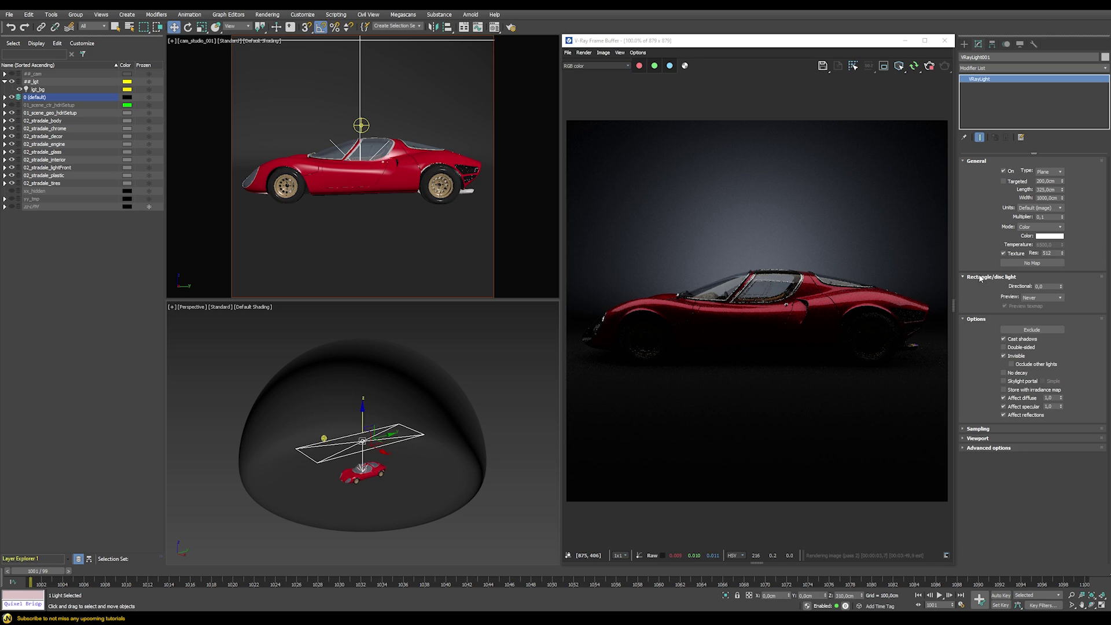
{"action": "left_click", "coordinate": [1045, 286]}
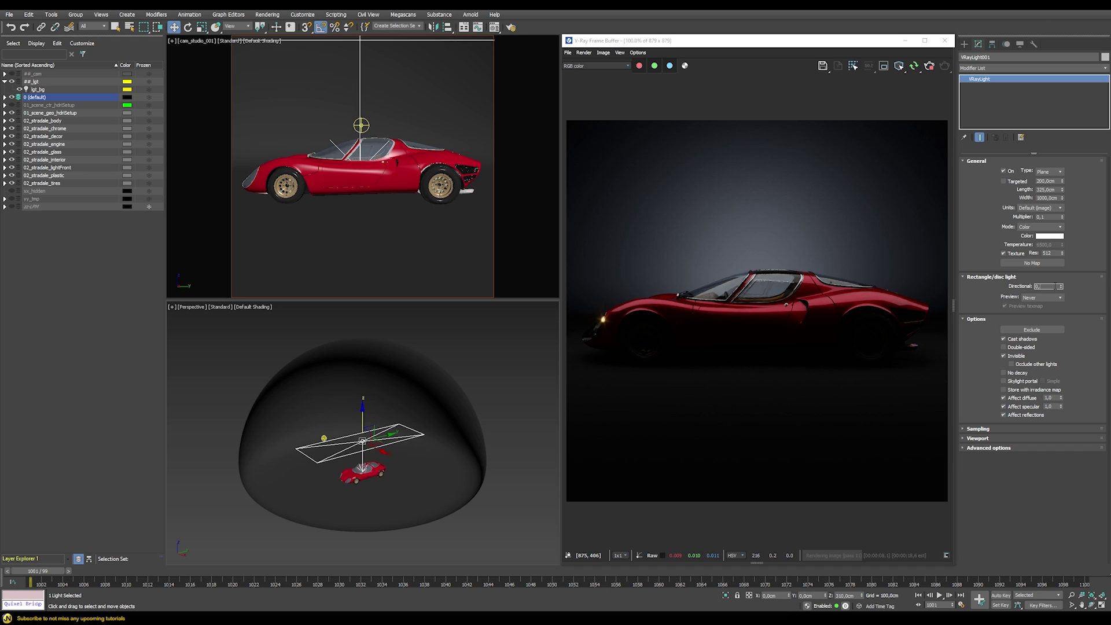
{"action": "type", "text": "5"}
{"action": "key", "text": "Return"}
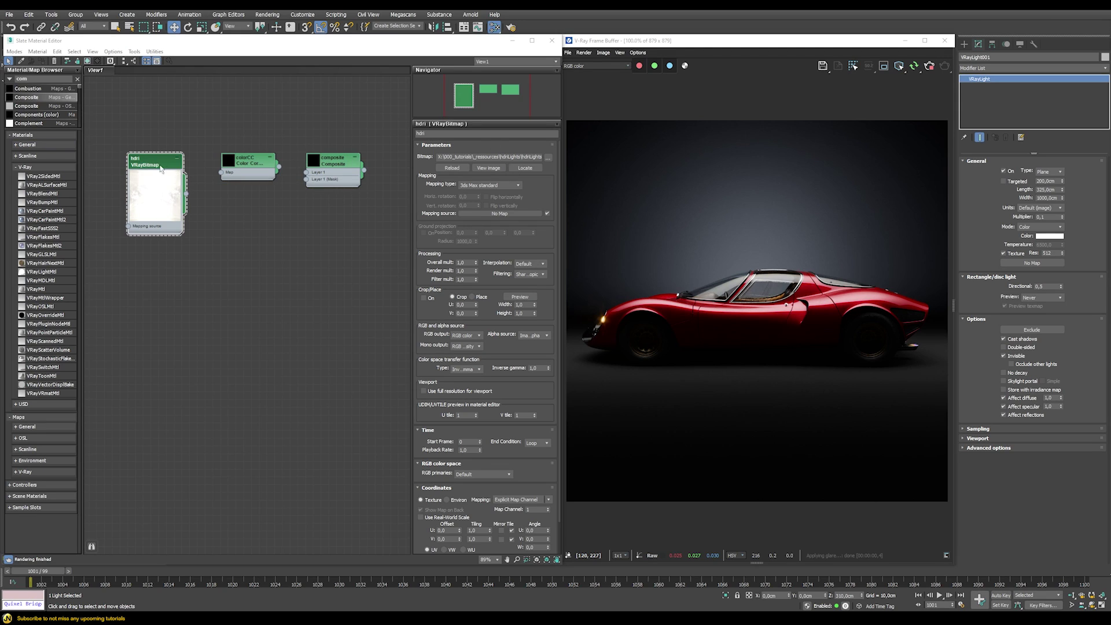
Step: Preview the hdri bitmap with its overall multiplier at 0.25, and restore the multiplier to 1
{"action": "double_click", "coordinate": [463, 262]}
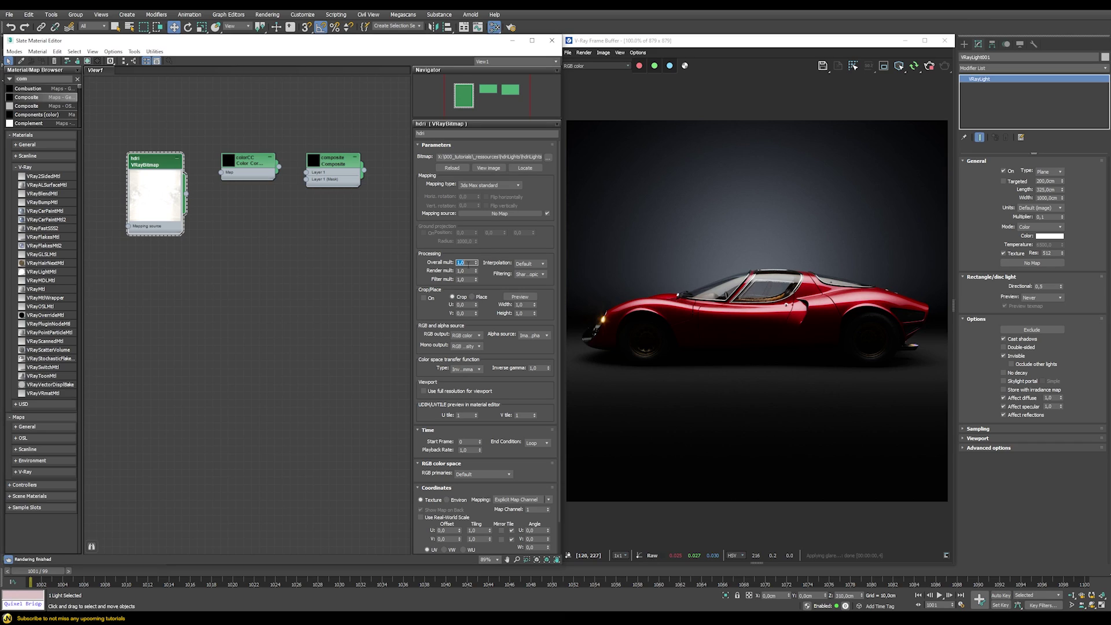
{"action": "type", "text": "0,25"}
{"action": "key", "text": "Return"}
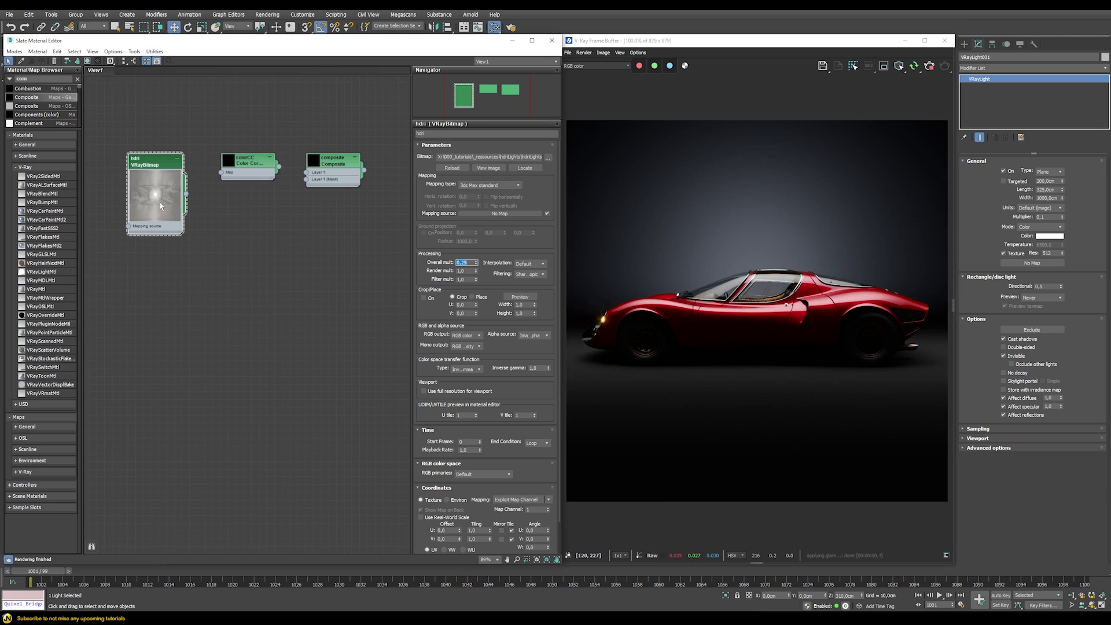
{"action": "type", "text": "1"}
{"action": "key", "text": "Return"}
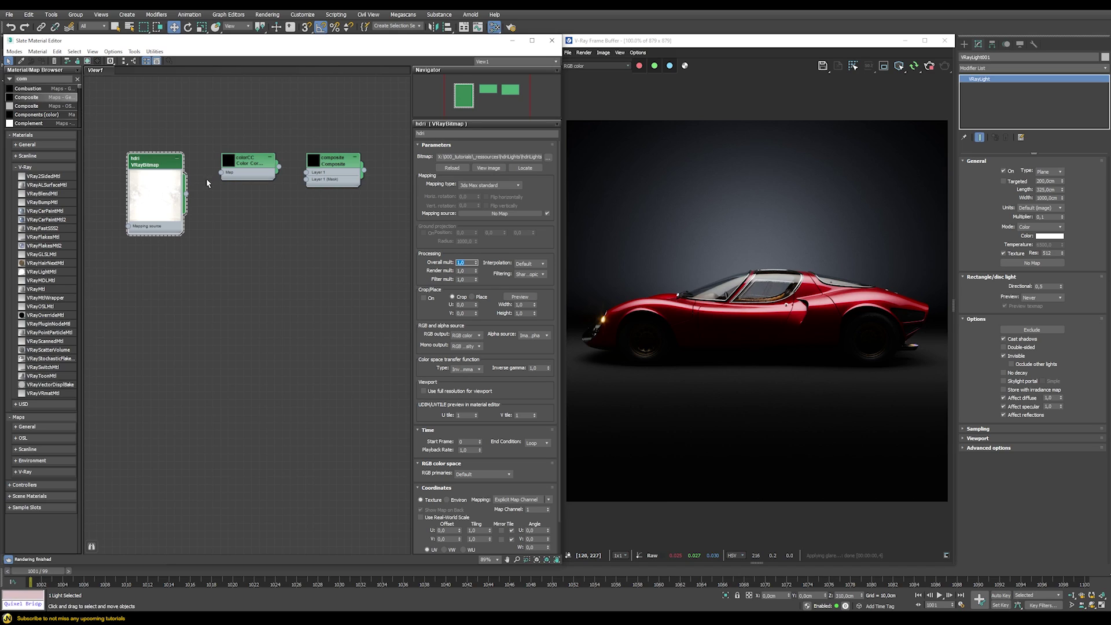
Step: Connect the hdri bitmap through the colorCC map into the composite's Layer 1 and assign the composite as the plane light's texture
{"action": "left_click_drag", "start_coordinate": [187, 195], "coordinate": [221, 173]}
{"action": "left_click_drag", "start_coordinate": [279, 168], "coordinate": [306, 172]}
{"action": "left_click", "coordinate": [329, 168]}
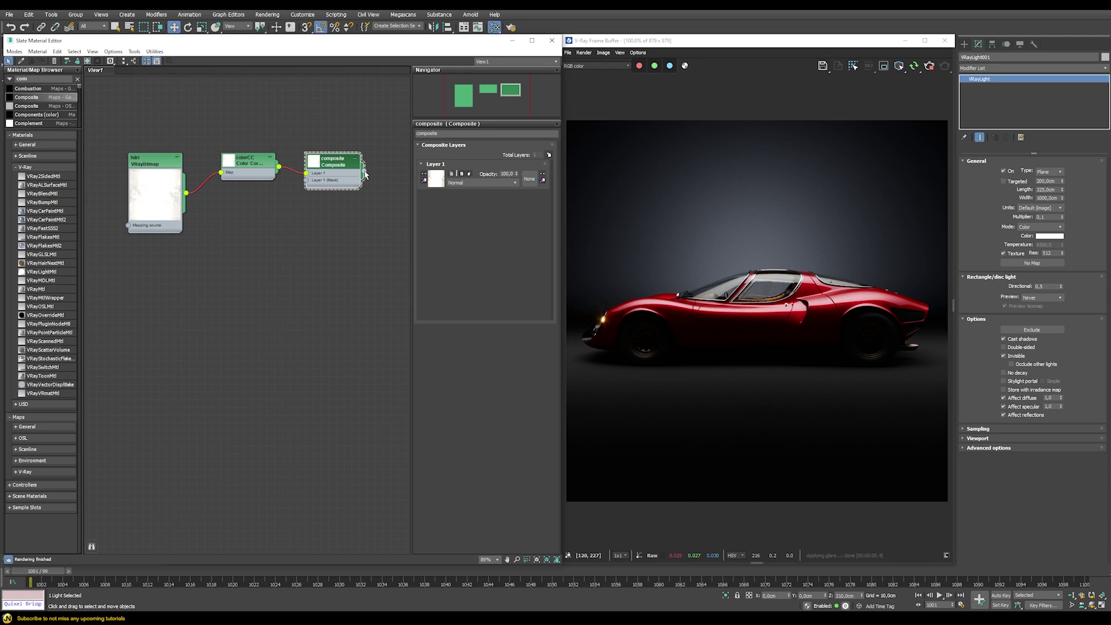
{"action": "left_click_drag", "start_coordinate": [365, 174], "coordinate": [1015, 268]}
{"action": "left_click", "coordinate": [537, 336]}
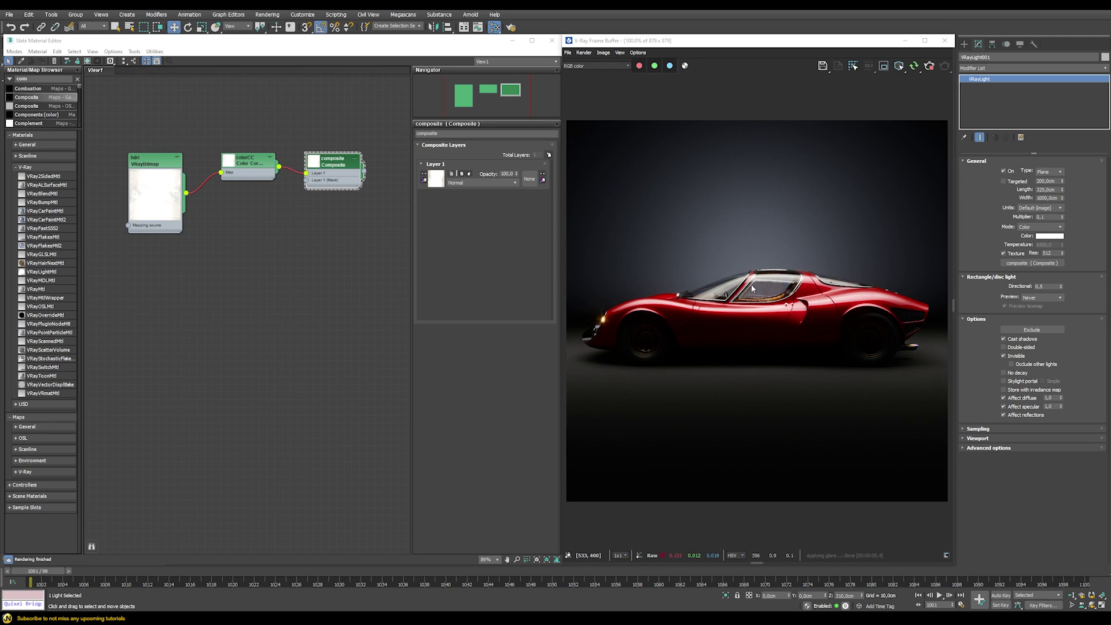
Step: Display the reflection element in the frame buffer and examine the highlights around the car's windows and side up close
{"action": "scroll", "coordinate": [721, 312], "scroll_direction": "up", "scroll_amount": 4}
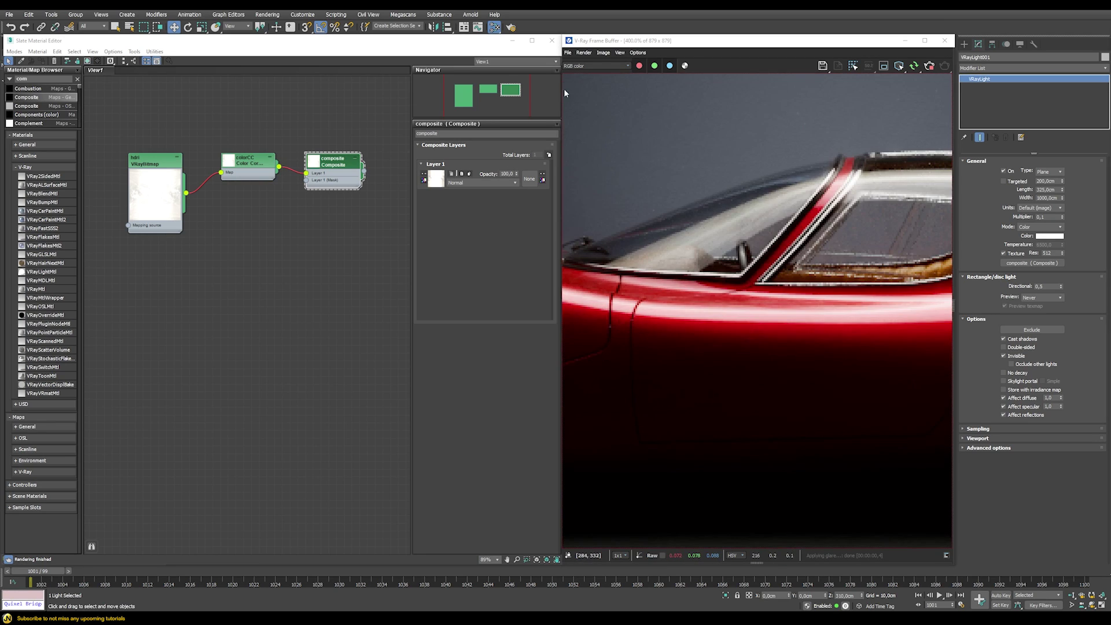
{"action": "left_click", "coordinate": [581, 68]}
{"action": "left_click", "coordinate": [576, 113]}
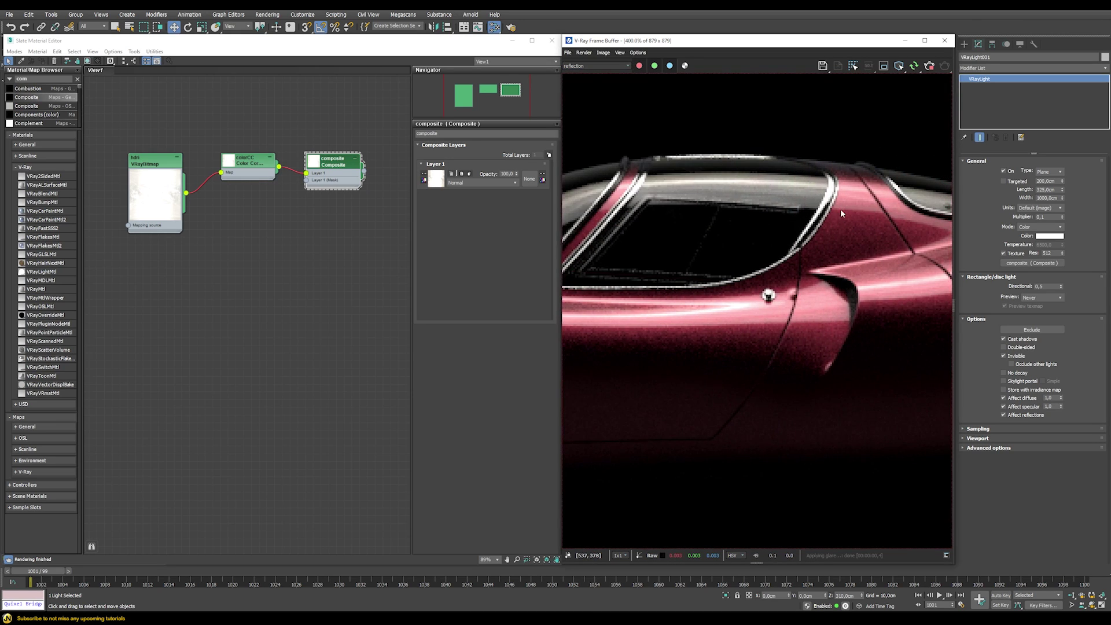
{"action": "middle_click_drag", "start_coordinate": [840, 209], "coordinate": [803, 193]}
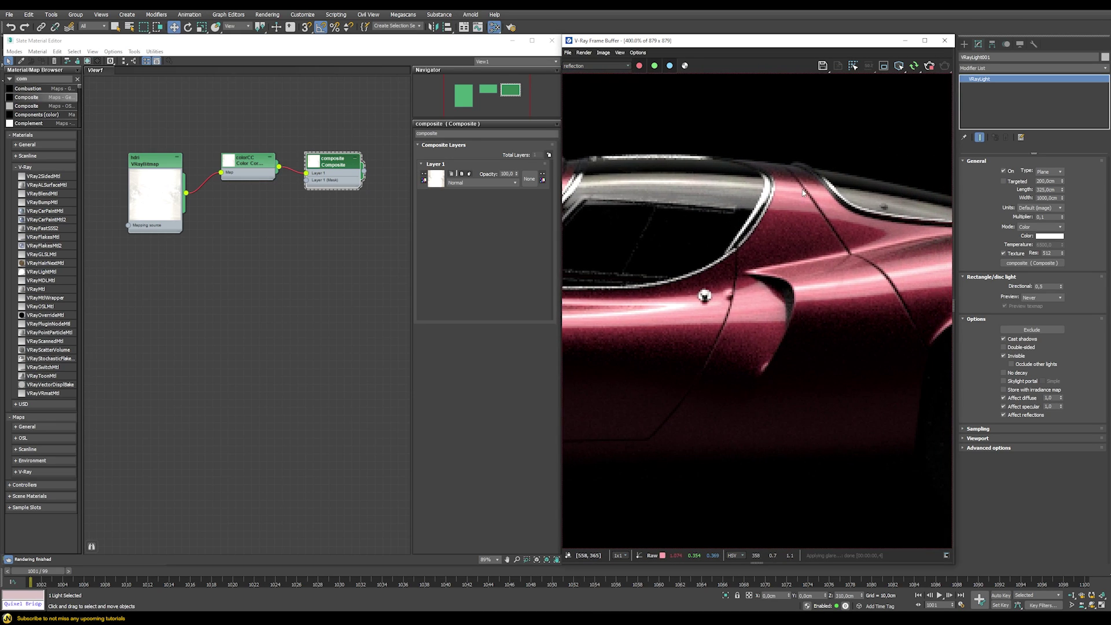
Step: Switch the plane light's texture off and back on to compare the car's reflections with and without it
{"action": "left_click", "coordinate": [1003, 253]}
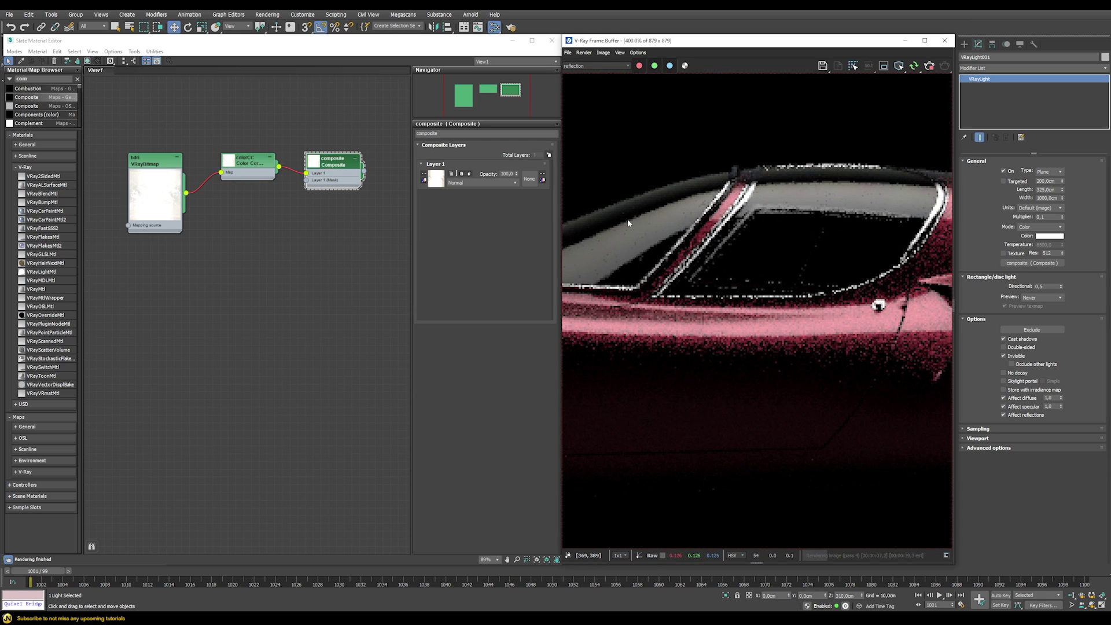
{"action": "left_click", "coordinate": [1005, 252]}
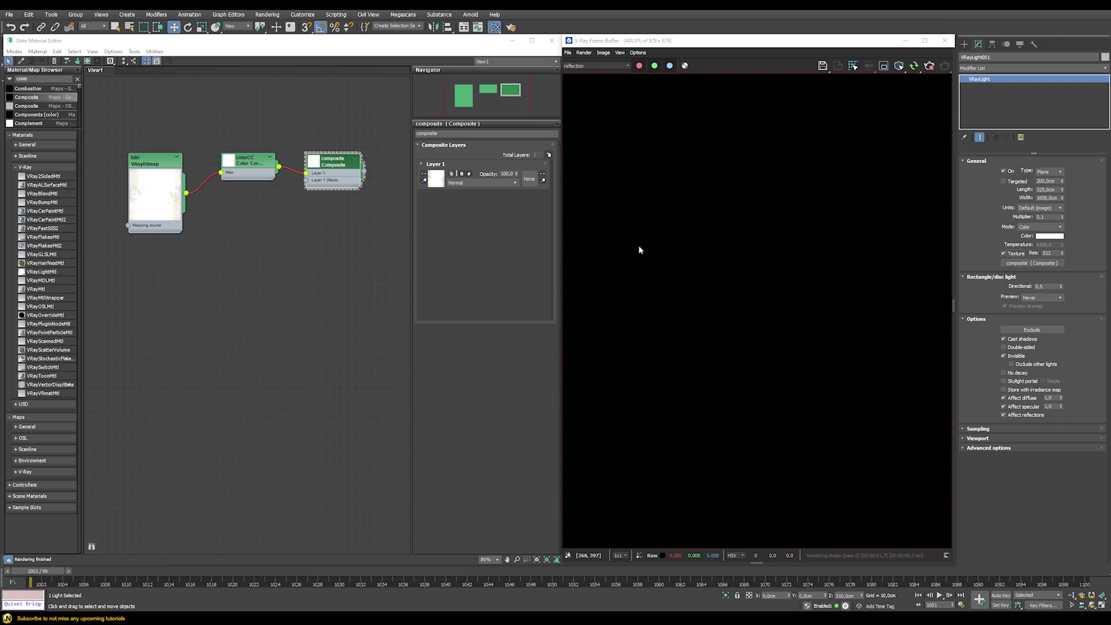
{"action": "middle_click_drag", "start_coordinate": [745, 271], "coordinate": [687, 286]}
{"action": "scroll", "coordinate": [790, 266], "scroll_direction": "down", "scroll_amount": 4}
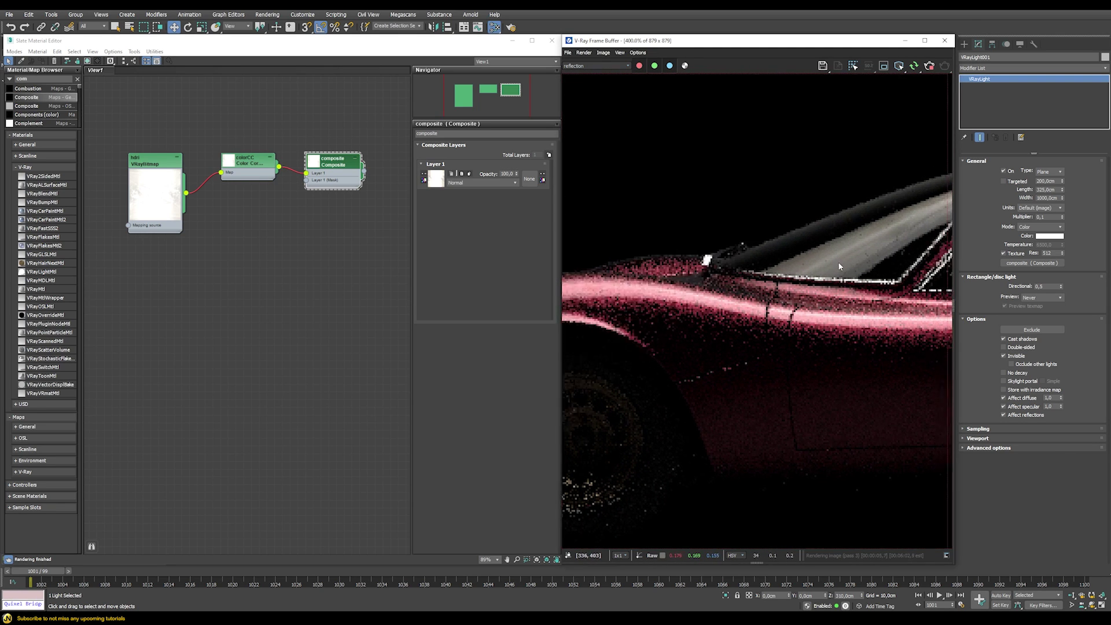
Step: Return the frame buffer to RGB color and examine the reflections on the car's rear fender up close
{"action": "left_click", "coordinate": [581, 66]}
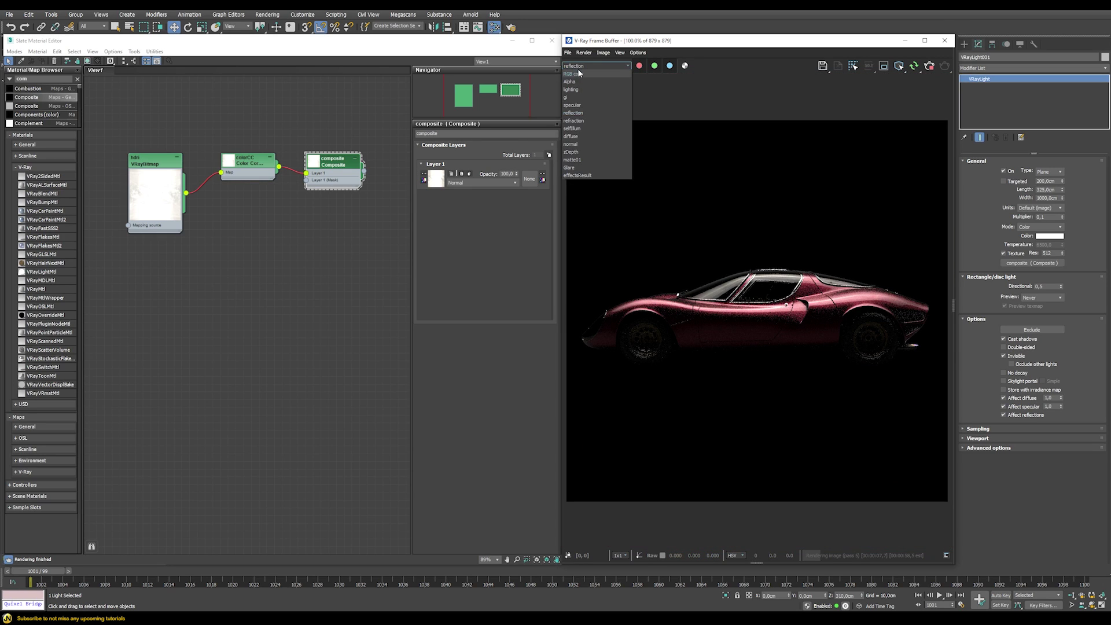
{"action": "left_click", "coordinate": [579, 74]}
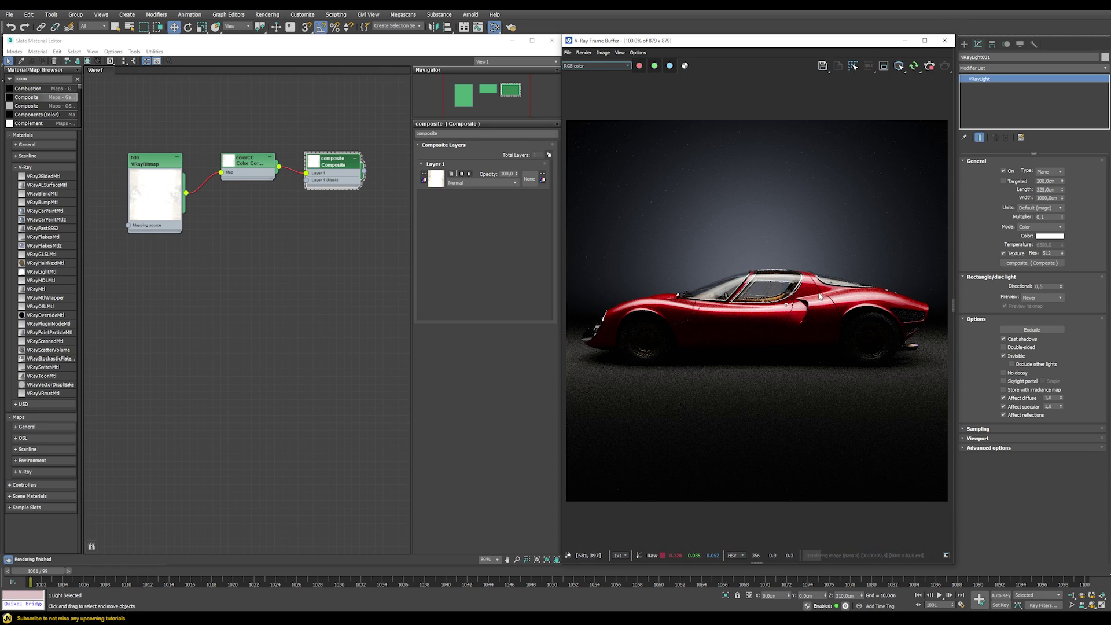
{"action": "scroll", "coordinate": [918, 313], "scroll_direction": "up", "scroll_amount": 4}
{"action": "middle_click_drag", "start_coordinate": [917, 312], "coordinate": [779, 299]}
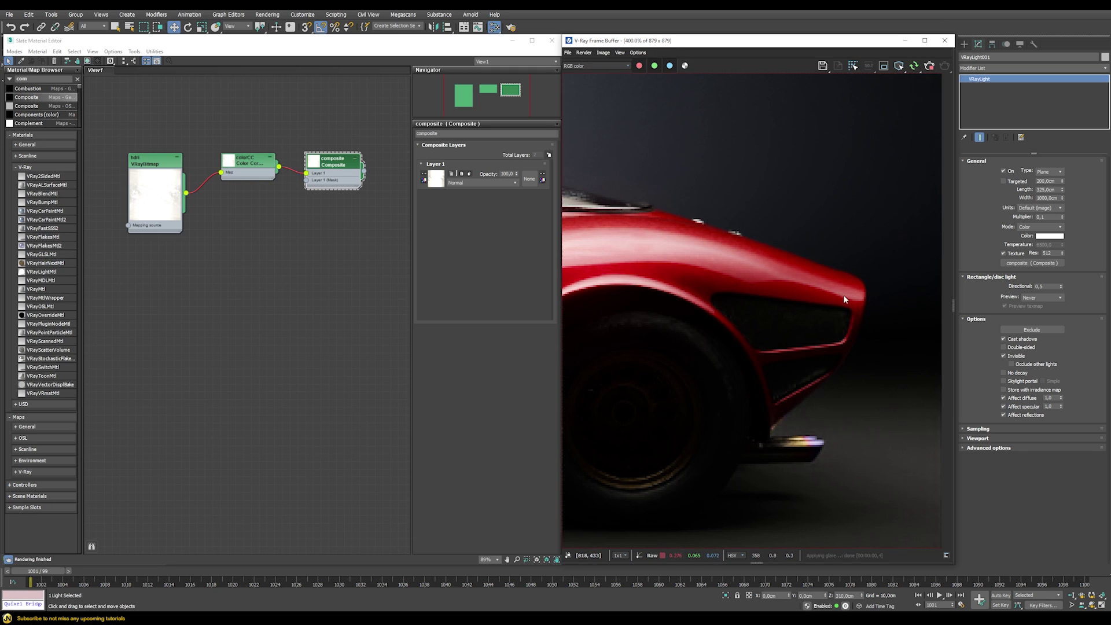
Step: Add a second layer to the composite map, load a Gradient Ramp into it, and place its node below the colorCC node
{"action": "left_click", "coordinate": [546, 154]}
{"action": "left_click", "coordinate": [436, 179]}
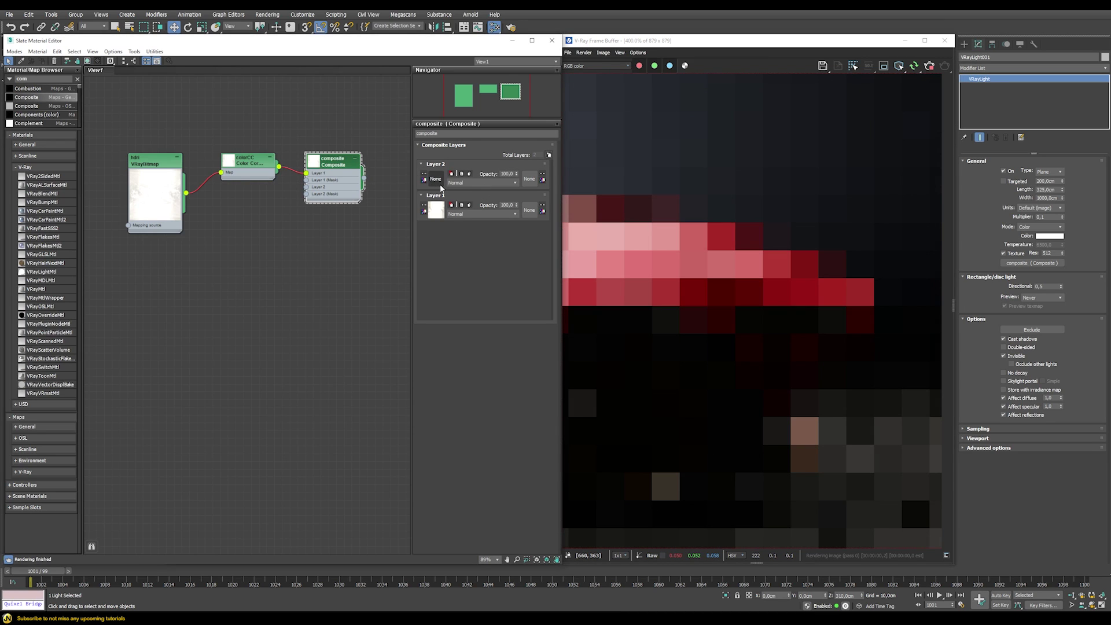
{"action": "type", "text": "com"}
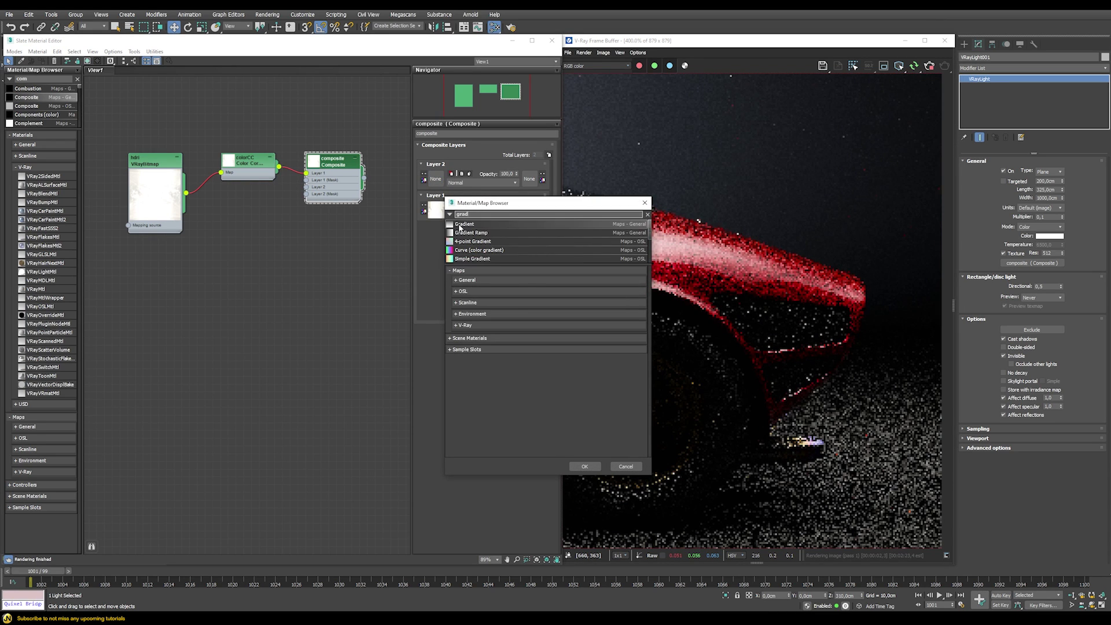
{"action": "double_click", "coordinate": [467, 234]}
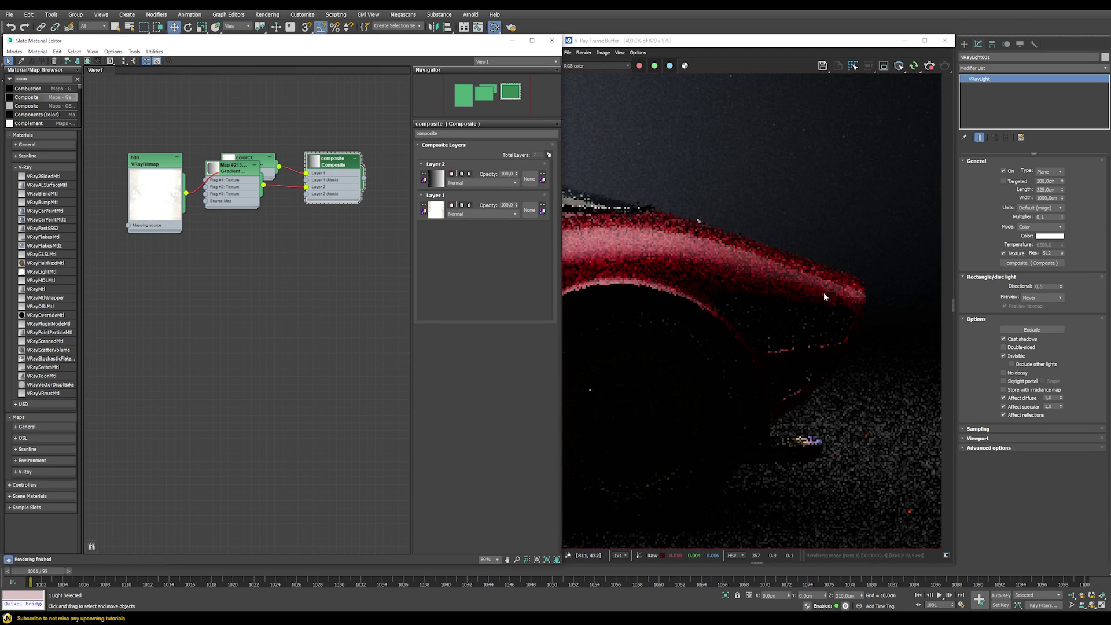
{"action": "left_click_drag", "start_coordinate": [236, 167], "coordinate": [236, 234]}
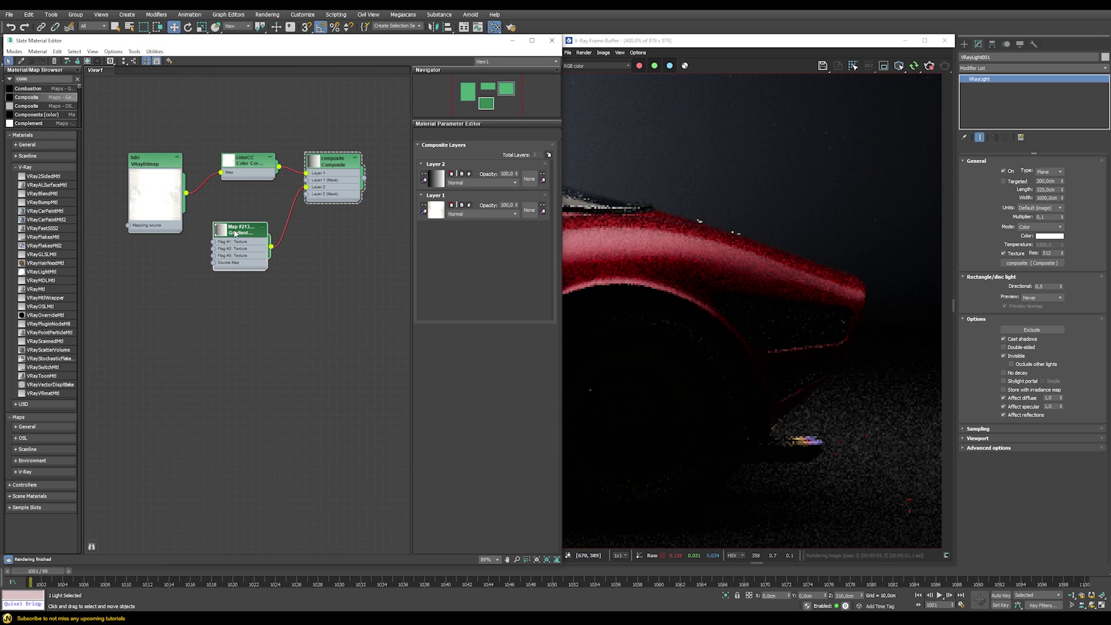
Step: Set the middle flag of the Gradient Ramp map to white
{"action": "double_click", "coordinate": [235, 233]}
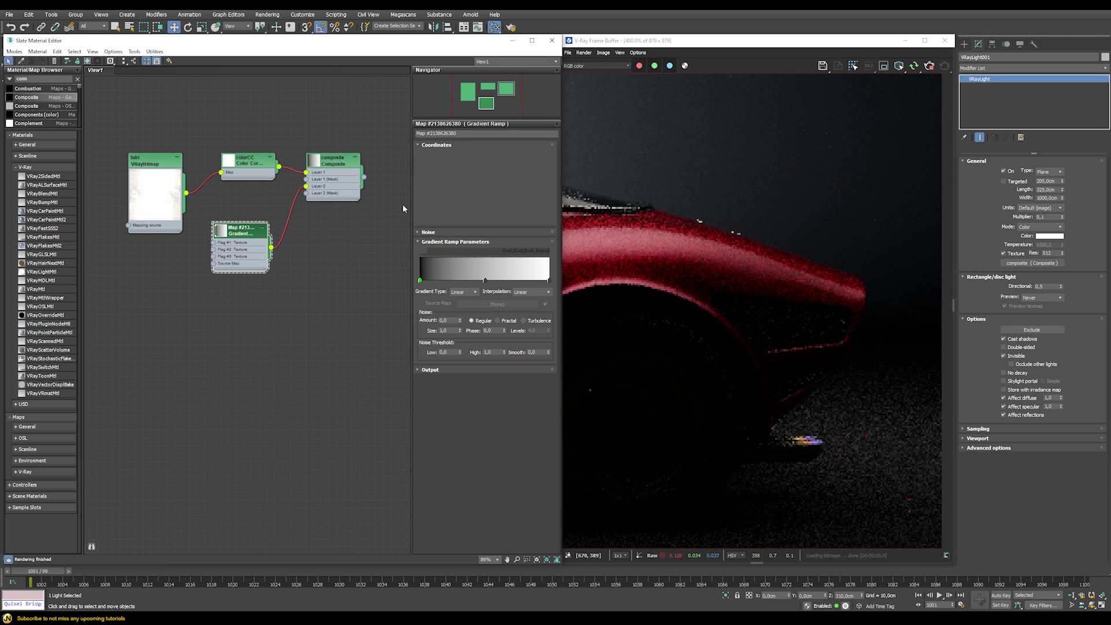
{"action": "left_click", "coordinate": [485, 280]}
{"action": "double_click", "coordinate": [485, 280]}
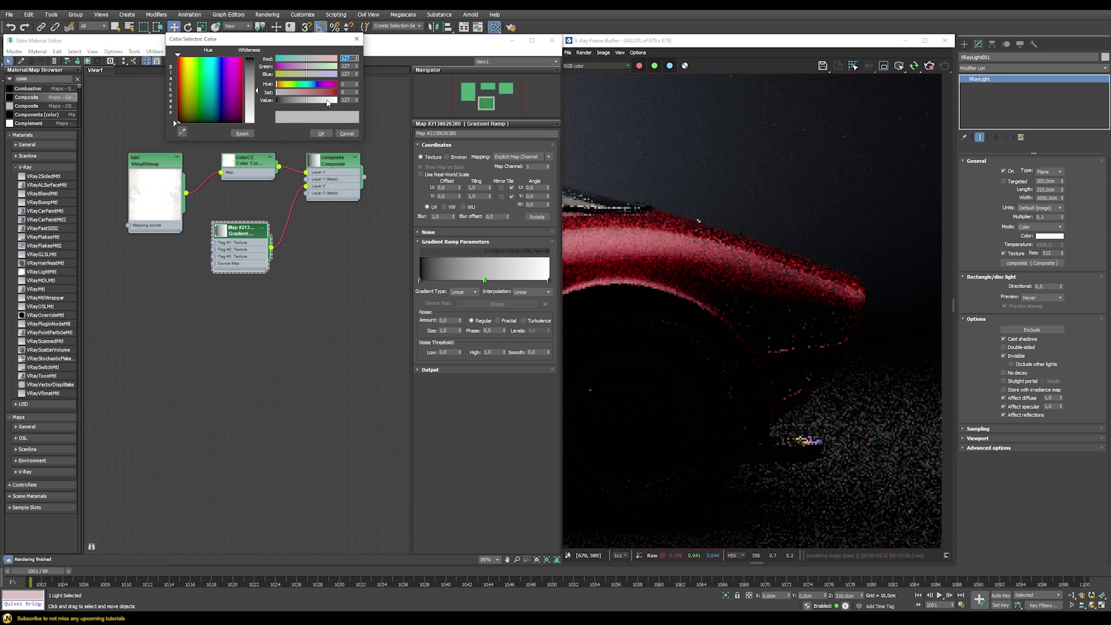
{"action": "left_click_drag", "start_coordinate": [327, 103], "coordinate": [338, 100]}
{"action": "left_click", "coordinate": [321, 134]}
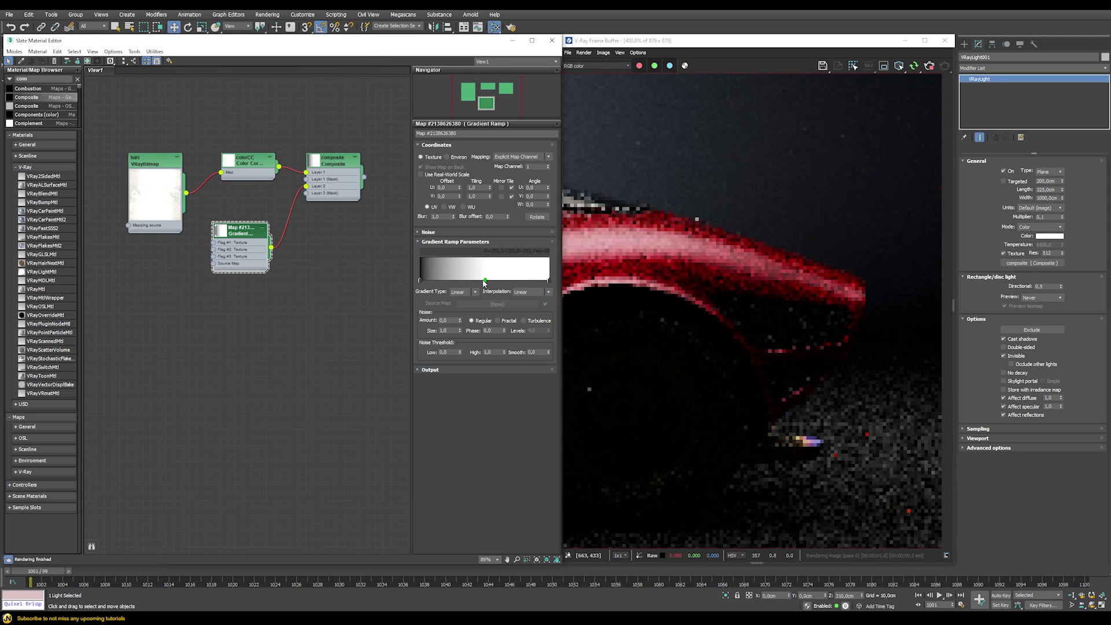
Step: Darken the gradient's end flag and place two white flags between the ends, giving a wide white center with dark falloff on both sides
{"action": "left_click_drag", "start_coordinate": [485, 280], "coordinate": [458, 280]}
{"action": "left_click", "coordinate": [485, 280]}
{"action": "double_click", "coordinate": [549, 281]}
{"action": "left_click_drag", "start_coordinate": [331, 99], "coordinate": [310, 99]}
{"action": "left_click", "coordinate": [320, 134]}
{"action": "left_click_drag", "start_coordinate": [485, 281], "coordinate": [447, 281]}
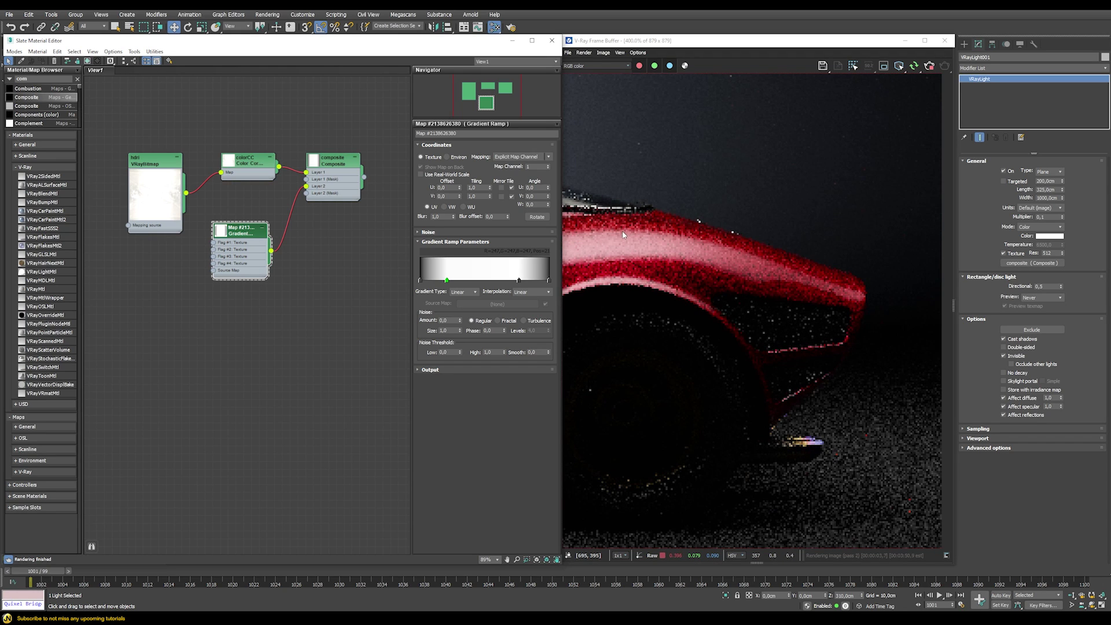
Step: Rotate the Gradient Ramp by setting its W angle to 90
{"action": "left_click", "coordinate": [535, 204]}
{"action": "type", "text": "9"}
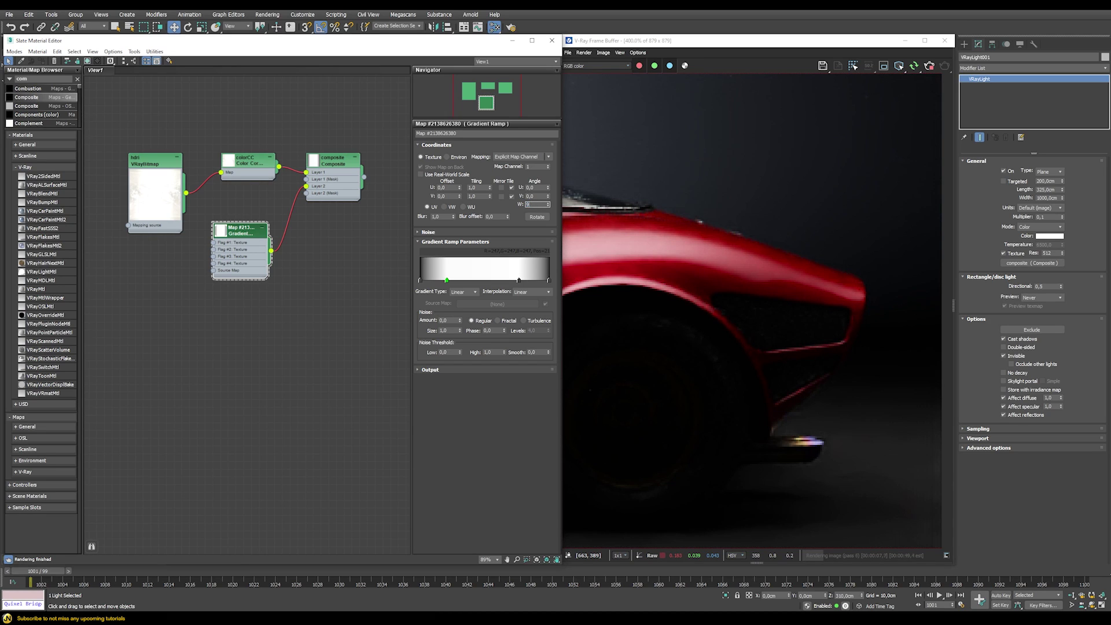
{"action": "key", "text": "Return"}
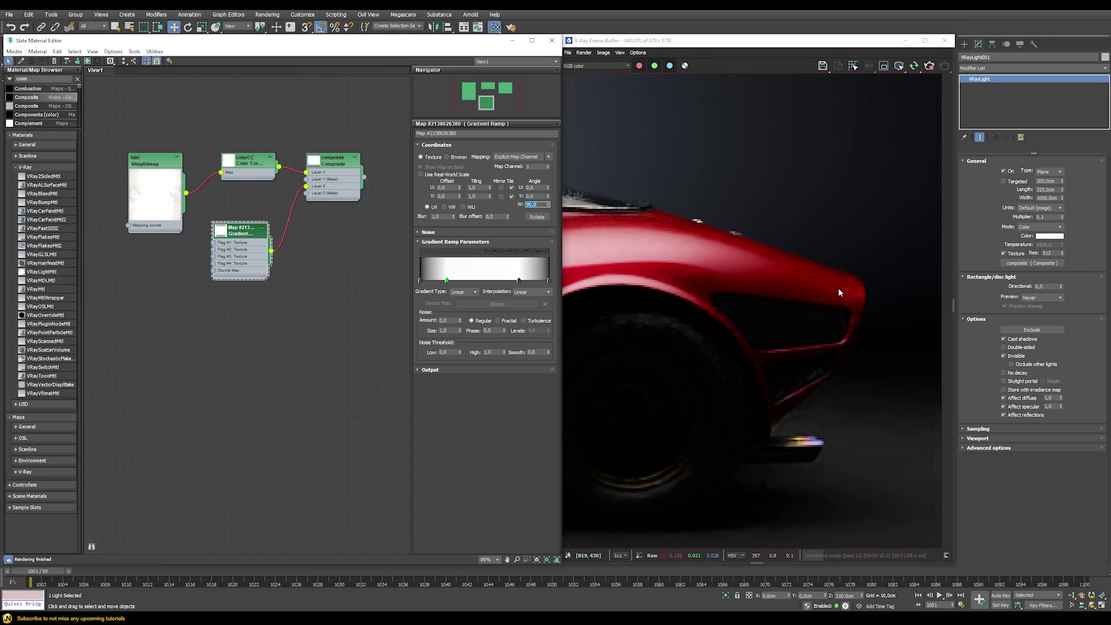
Step: Set the blend mode of Layer 2 in the composite map to Multiply
{"action": "left_click", "coordinate": [338, 163]}
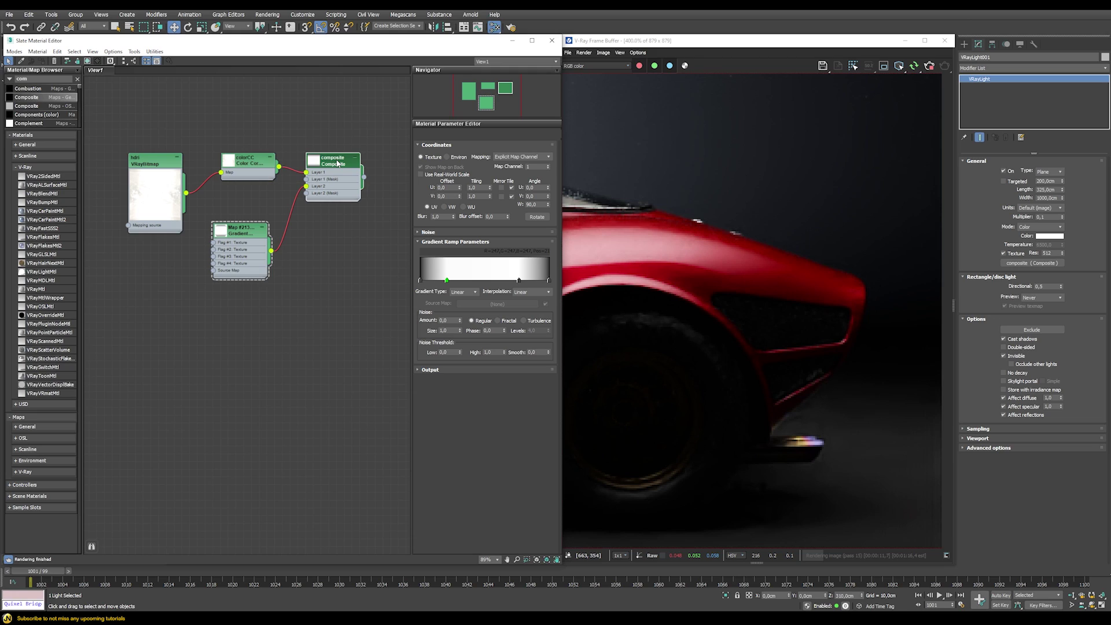
{"action": "double_click", "coordinate": [337, 164]}
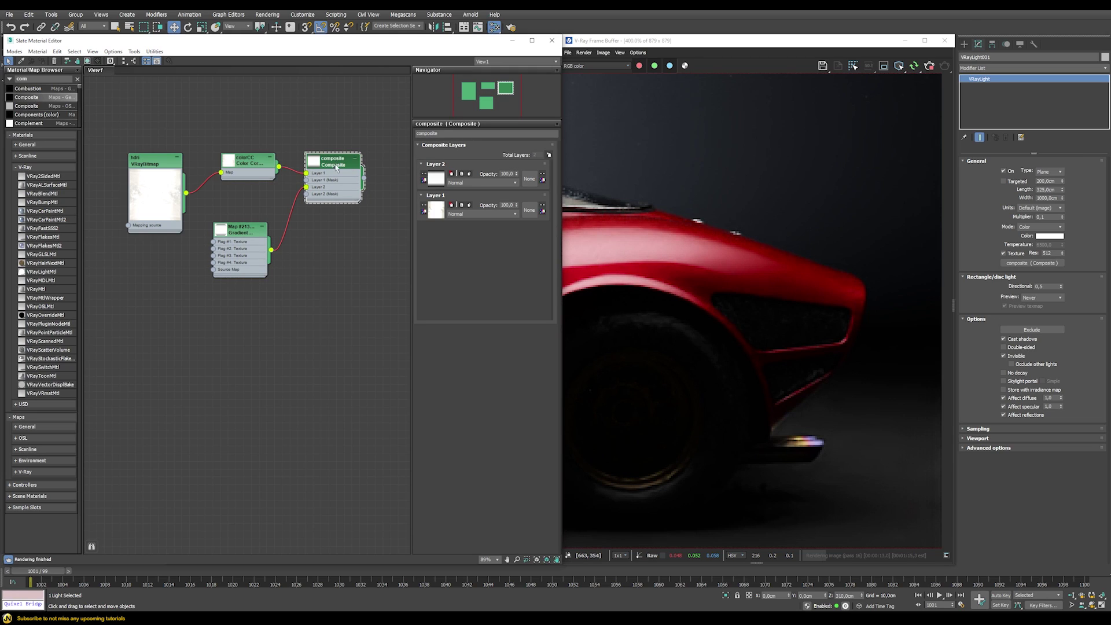
{"action": "left_click", "coordinate": [461, 183]}
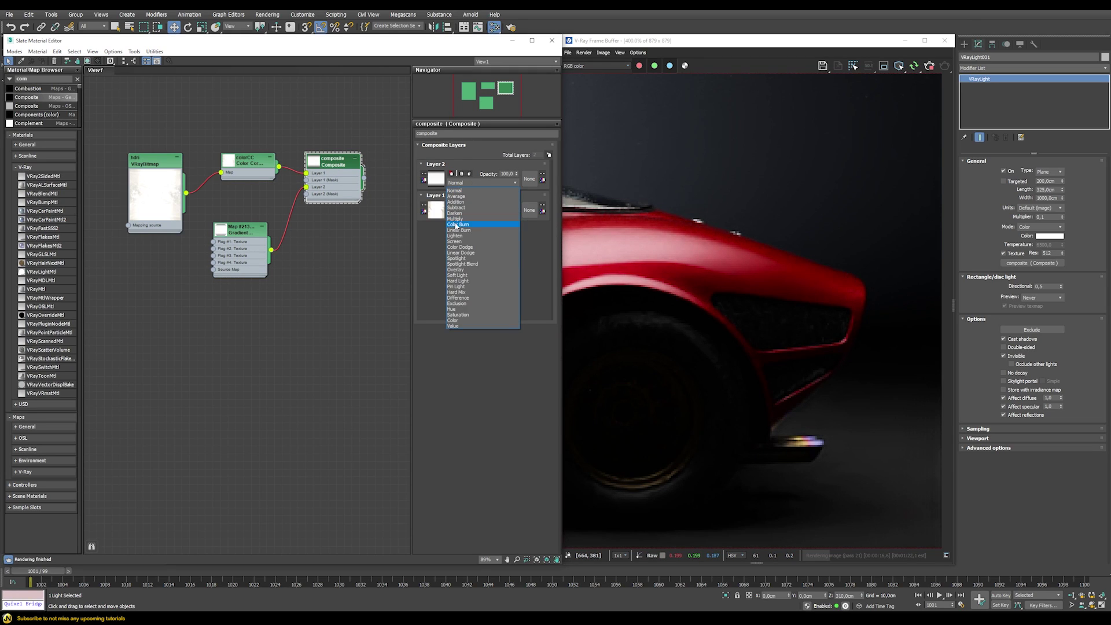
{"action": "left_click", "coordinate": [454, 226]}
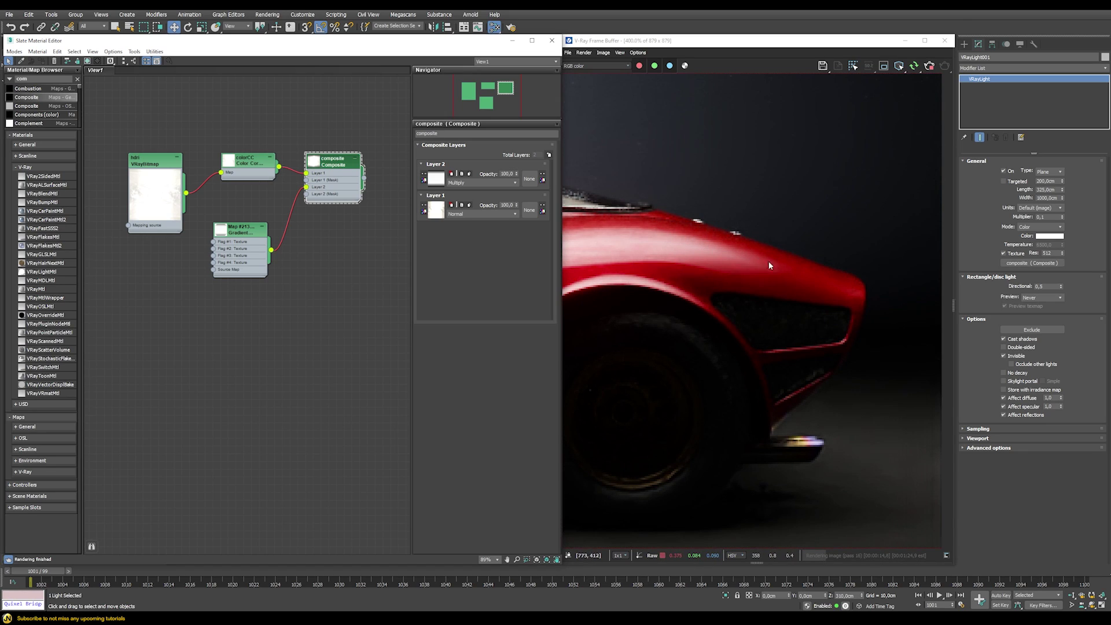
Step: Shift the hue of the colorCC Color Correction map to the low end of its range
{"action": "double_click", "coordinate": [722, 267]}
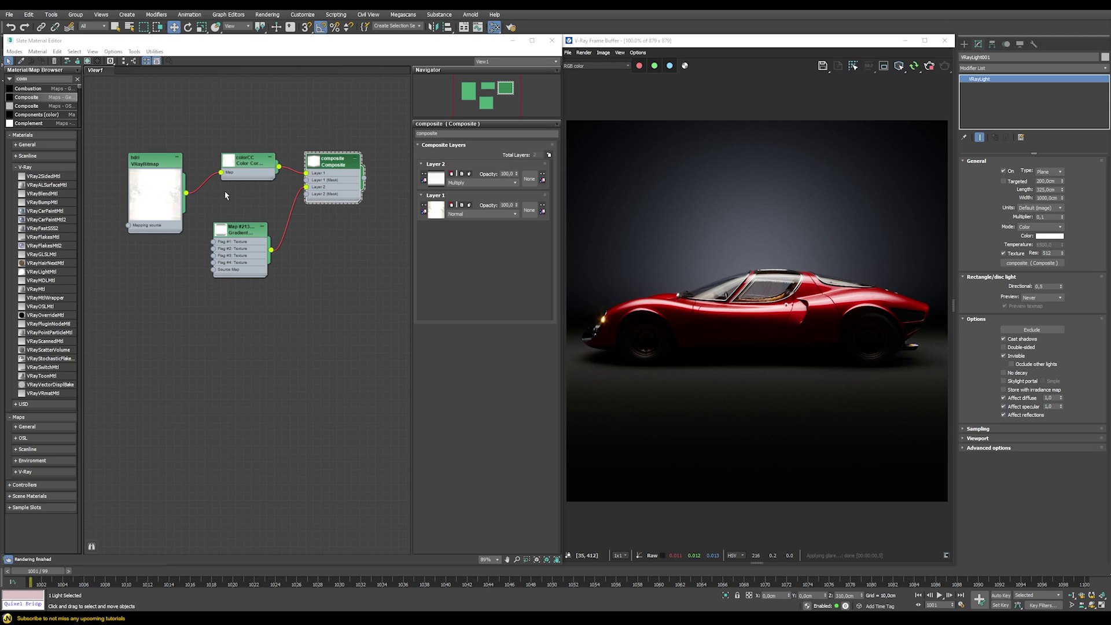
{"action": "double_click", "coordinate": [245, 163]}
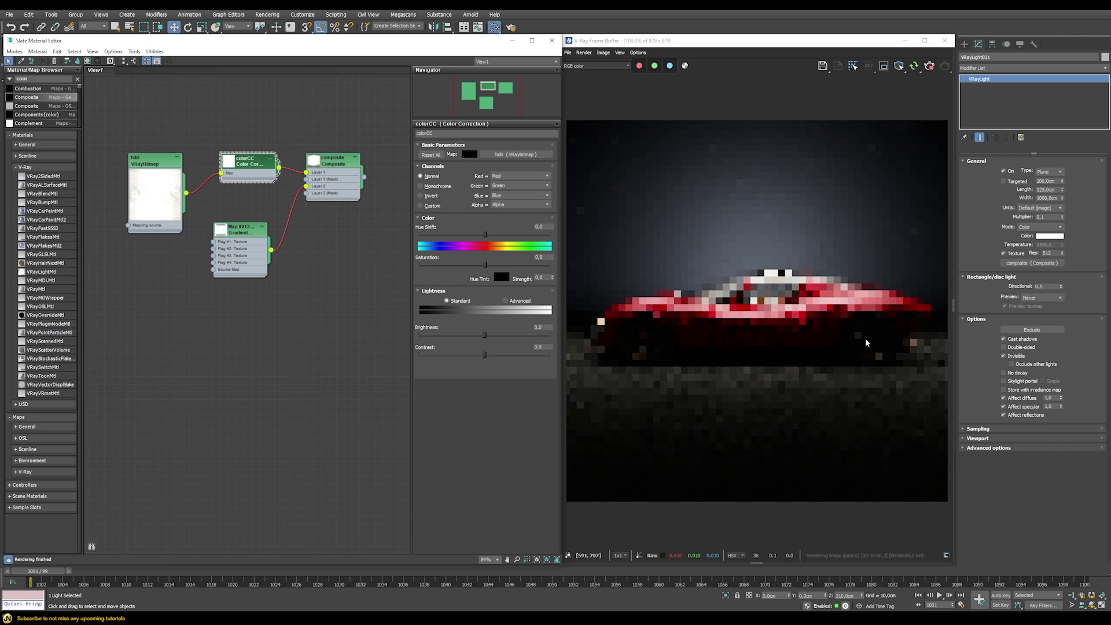
{"action": "left_click_drag", "start_coordinate": [488, 235], "coordinate": [416, 242]}
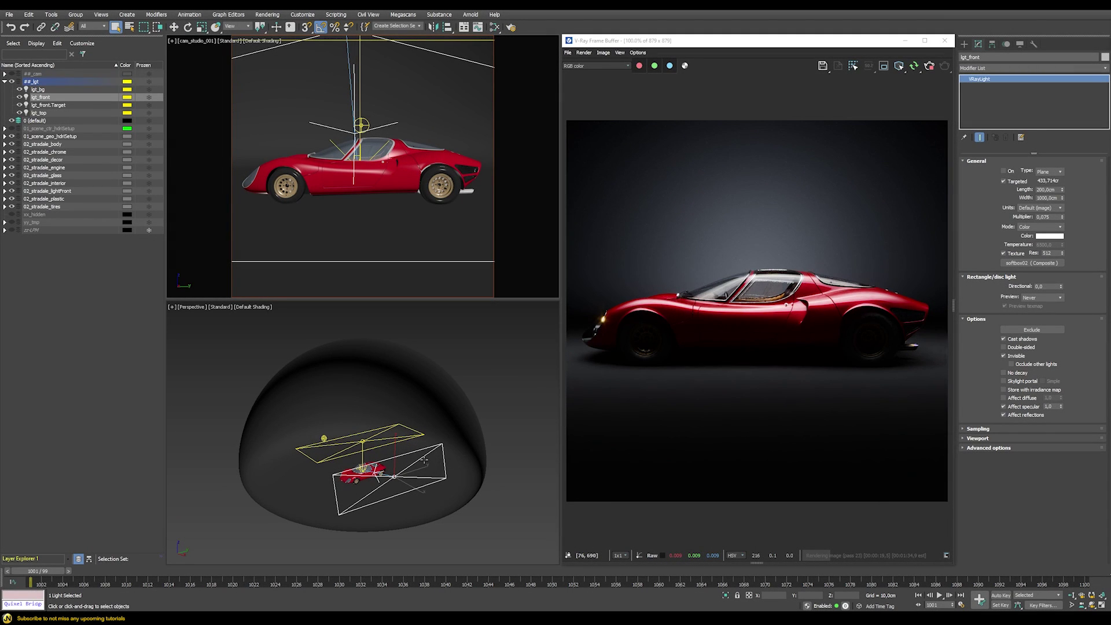
Step: Turn on the lgt_front plane light, switching it off and on again to compare its effect on the car
{"action": "left_click", "coordinate": [1009, 172]}
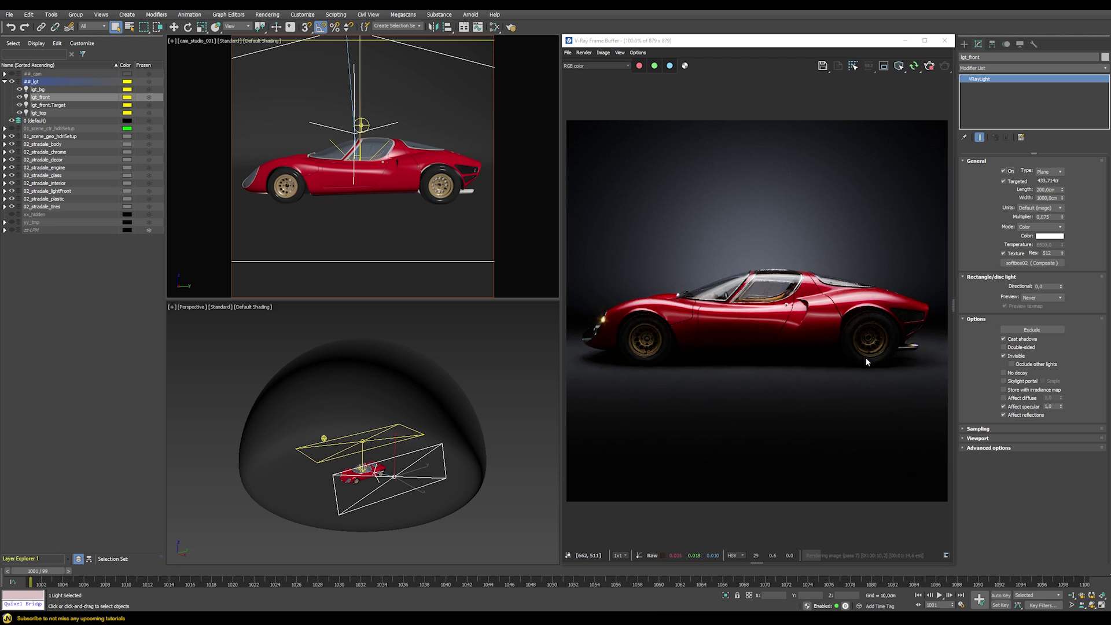
{"action": "left_click", "coordinate": [1005, 172]}
{"action": "left_click", "coordinate": [1006, 171]}
Step: Examine the layers of the front light's softbox02 composite map and the resulting reflections on the car's side and front fender up close
{"action": "key", "text": "m"}
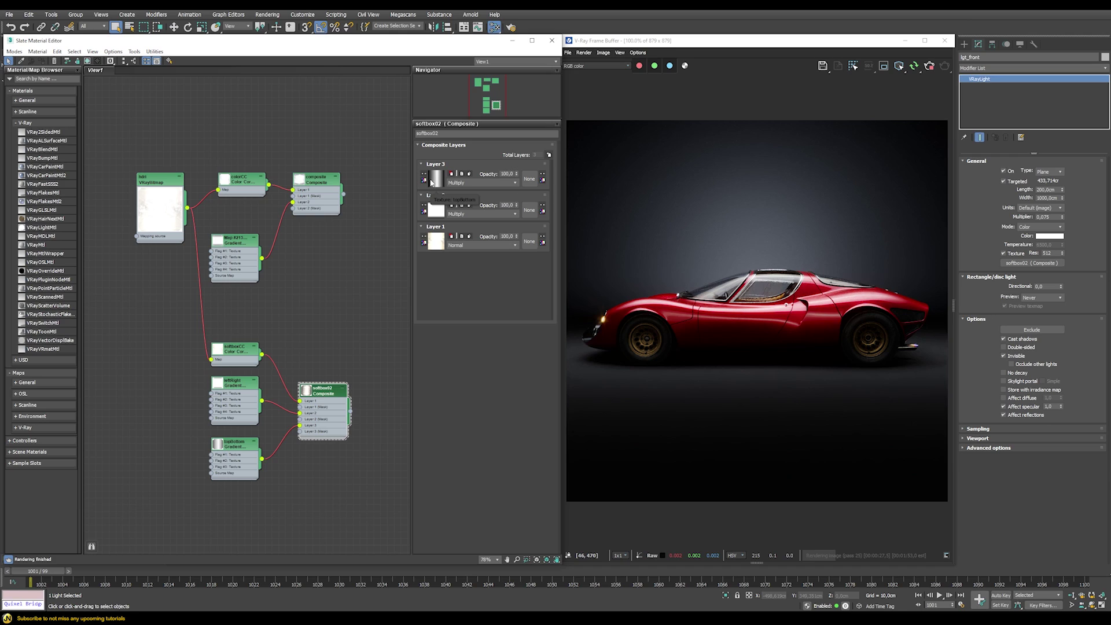
{"action": "left_click", "coordinate": [768, 317]}
{"action": "scroll", "coordinate": [769, 318], "scroll_direction": "up", "scroll_amount": 2}
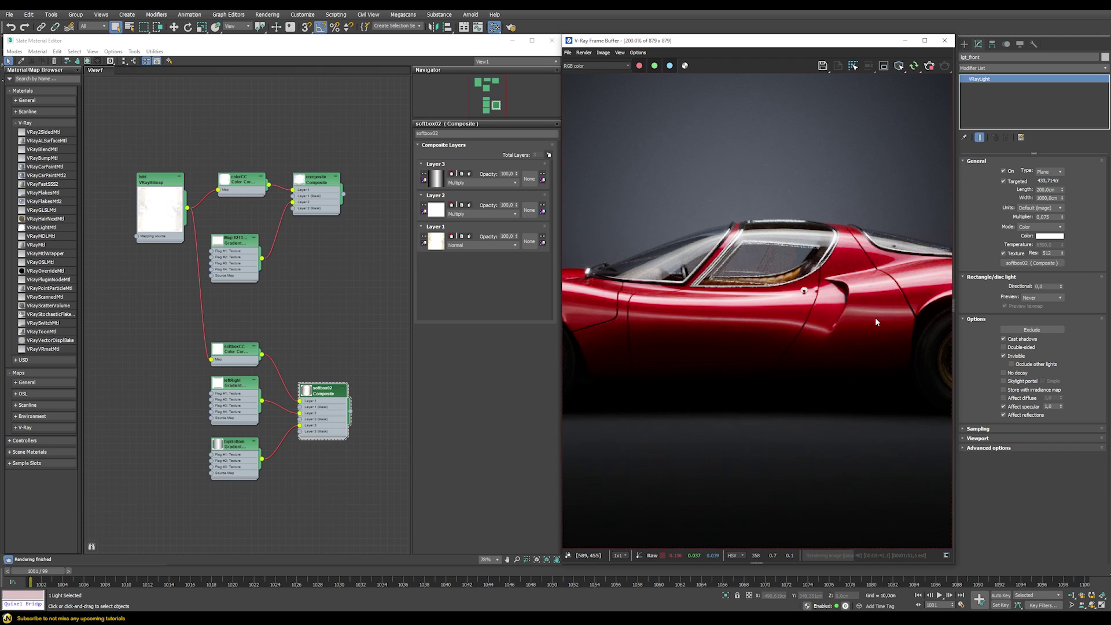
{"action": "scroll", "coordinate": [875, 317], "scroll_direction": "down", "scroll_amount": 2}
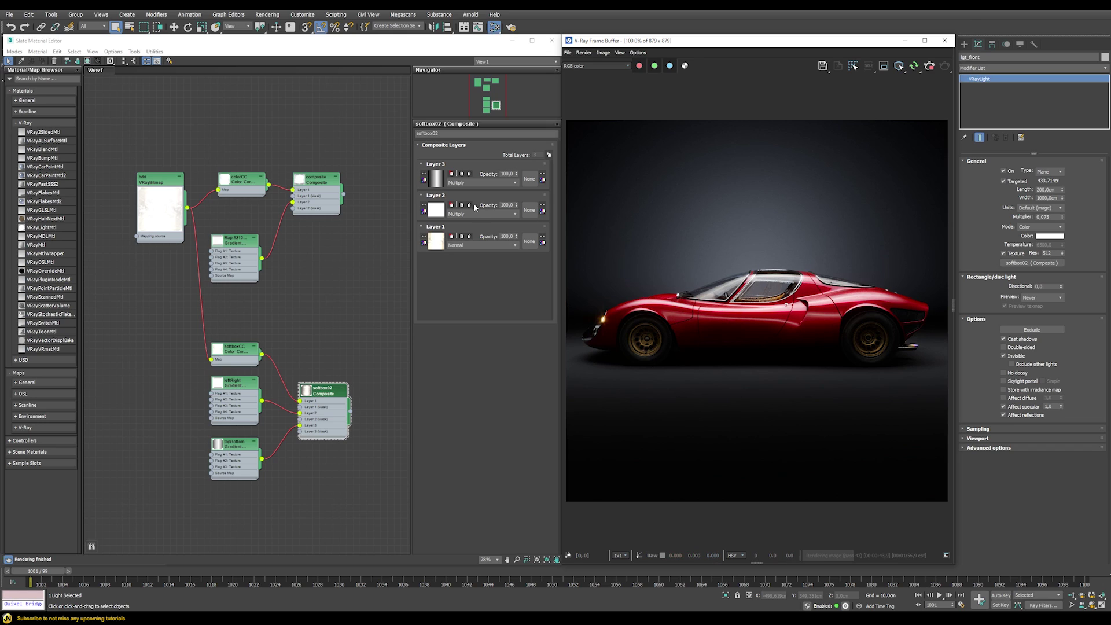
{"action": "left_click", "coordinate": [551, 40]}
{"action": "scroll", "coordinate": [616, 322], "scroll_direction": "up", "scroll_amount": 1}
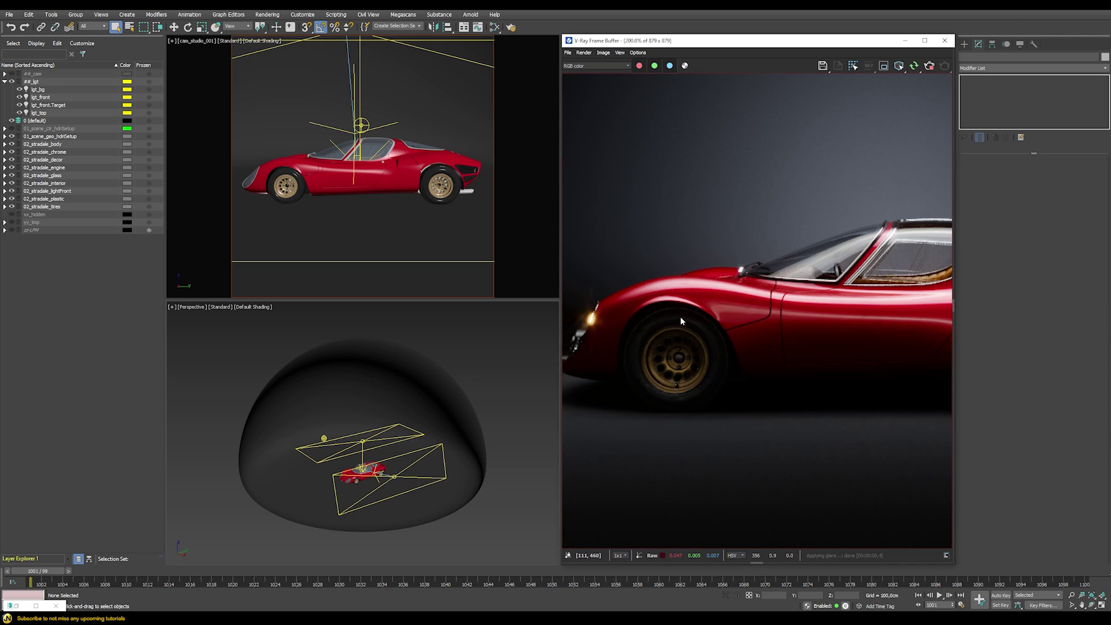
{"action": "middle_click_drag", "start_coordinate": [679, 318], "coordinate": [743, 311]}
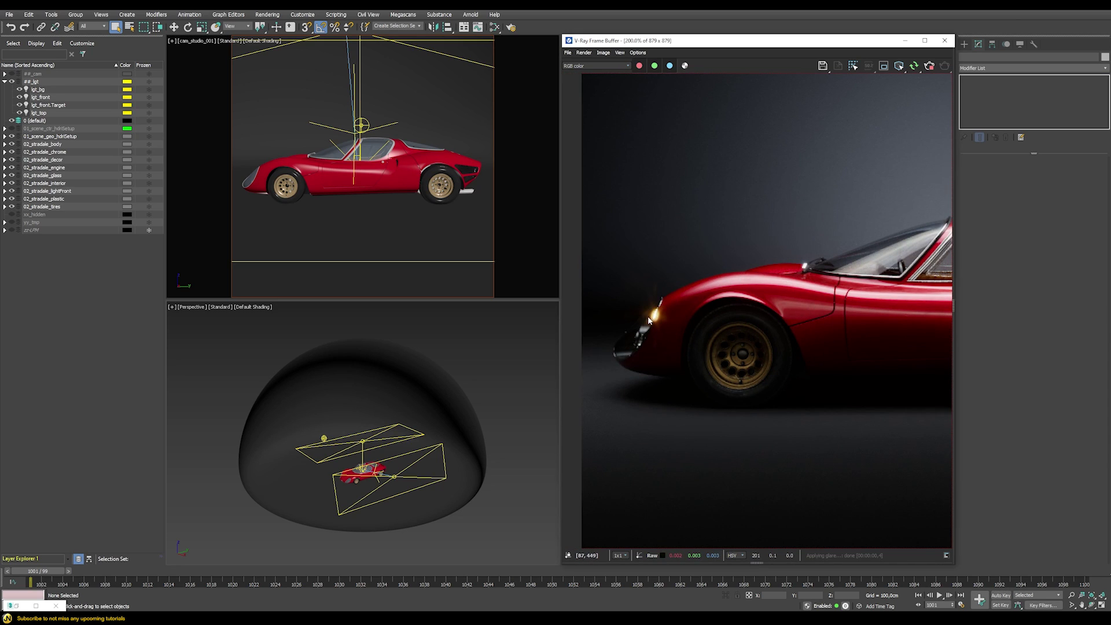
{"action": "middle_click_drag", "start_coordinate": [839, 273], "coordinate": [760, 287]}
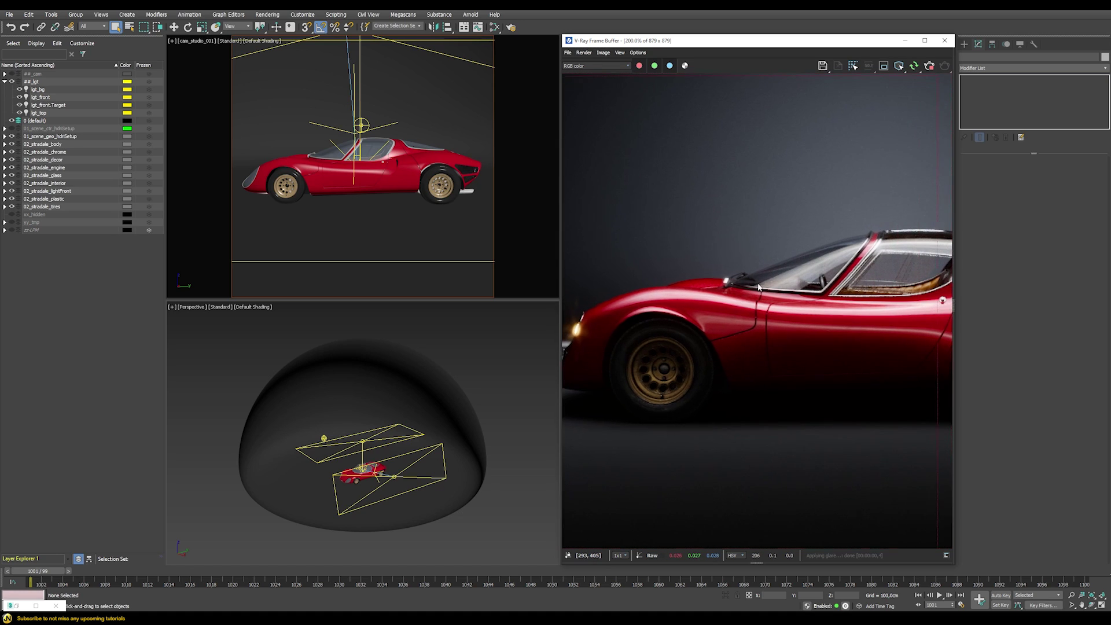
{"action": "scroll", "coordinate": [860, 276], "scroll_direction": "down", "scroll_amount": 2}
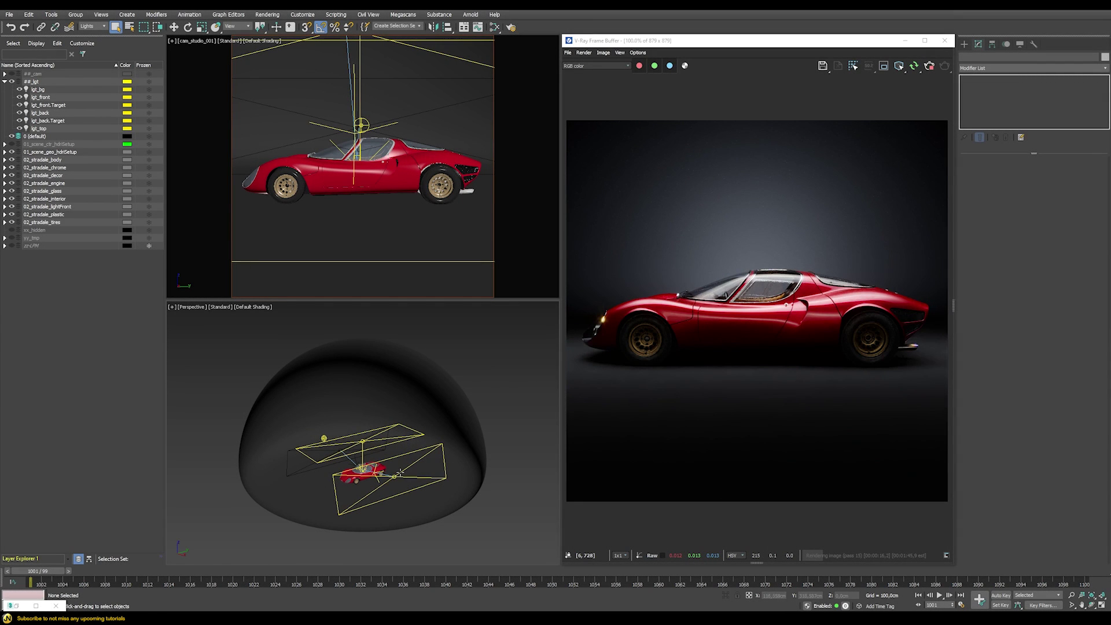
Step: Select the lgt_back plane light behind the car and turn it on
{"action": "left_click", "coordinate": [306, 465]}
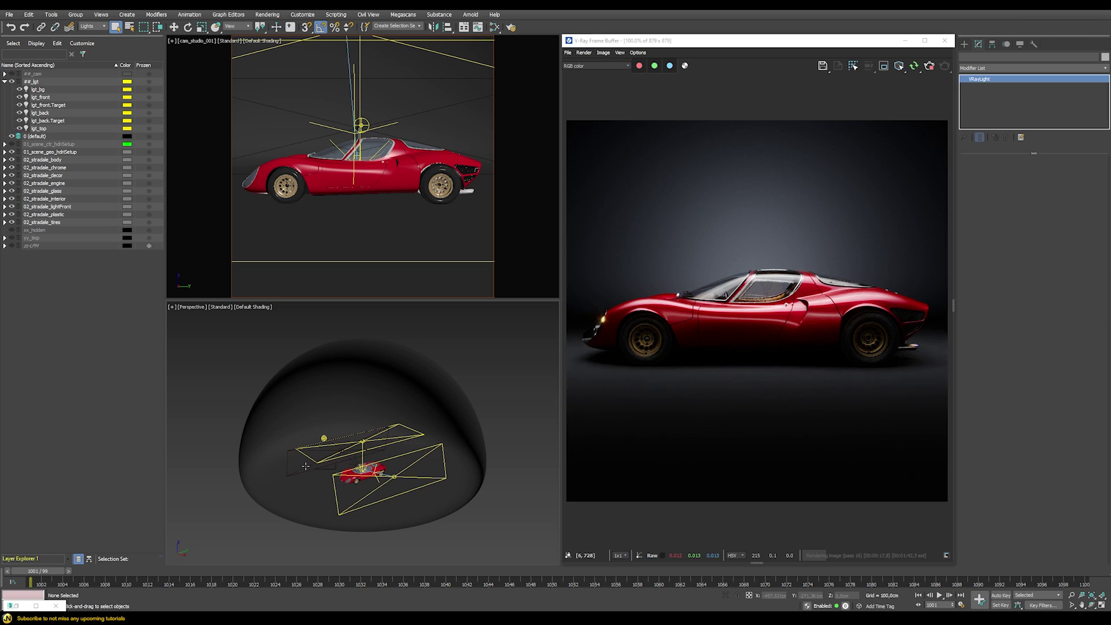
{"action": "left_click", "coordinate": [329, 459]}
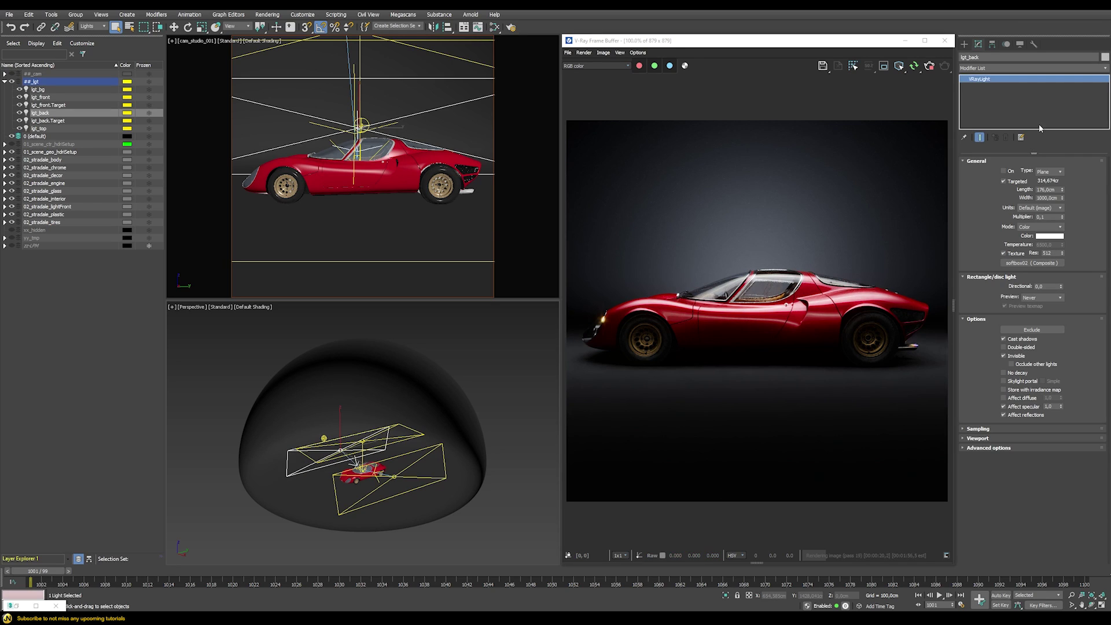
{"action": "left_click", "coordinate": [1005, 171]}
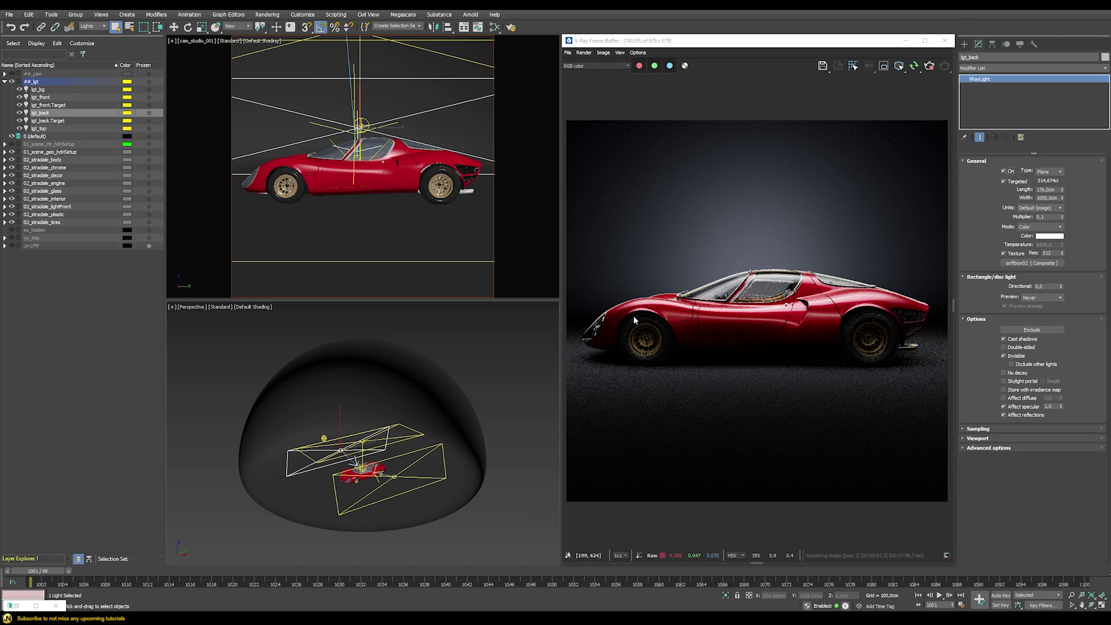
Step: Switch the lgt_back light off and back on to compare the rim highlights along the front fender and roofline up close
{"action": "scroll", "coordinate": [624, 316], "scroll_direction": "up", "scroll_amount": 1}
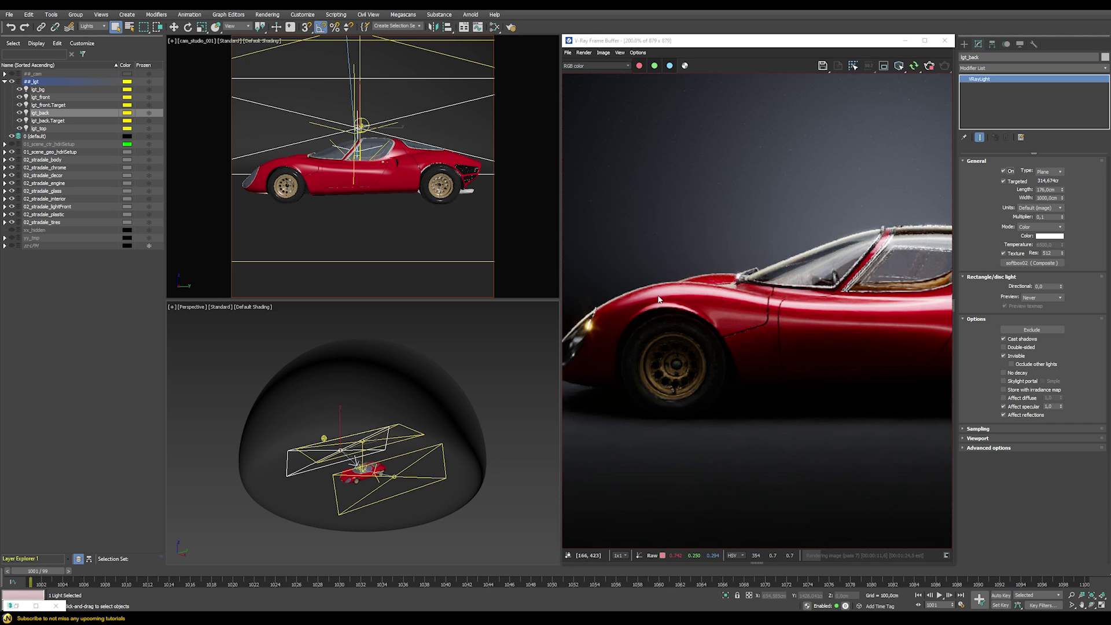
{"action": "left_click", "coordinate": [1004, 171]}
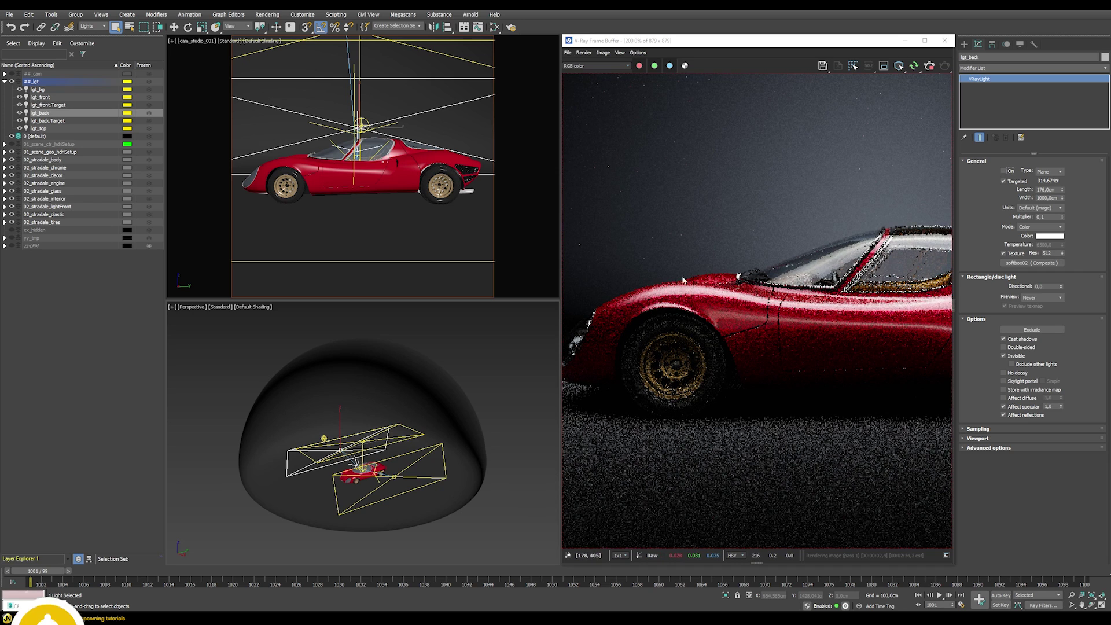
{"action": "key", "text": "ctrl+z"}
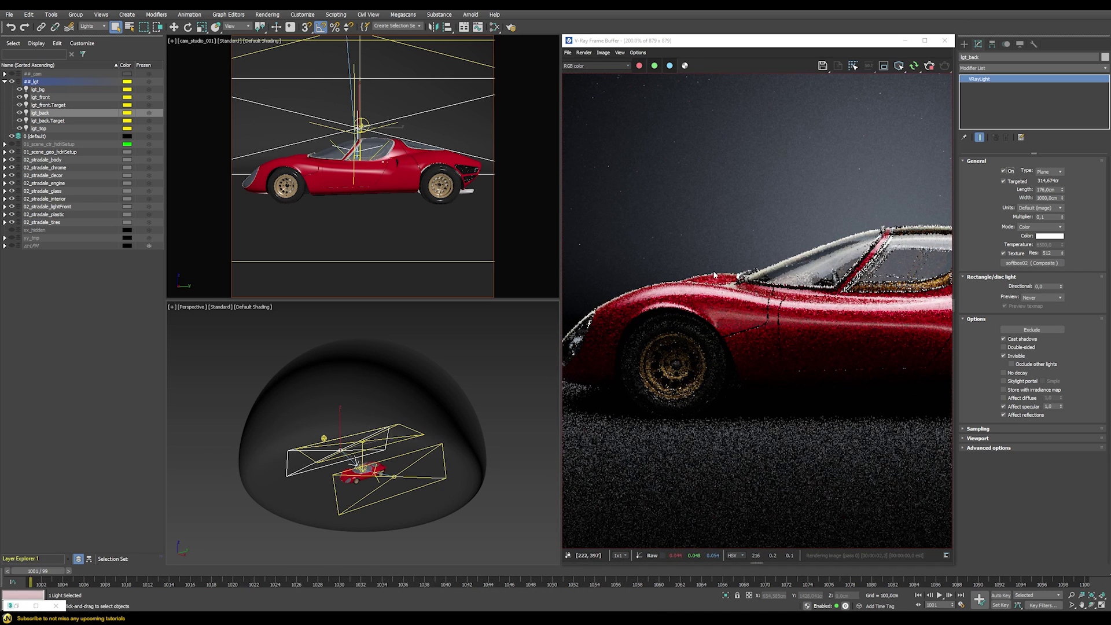
{"action": "double_click", "coordinate": [788, 259]}
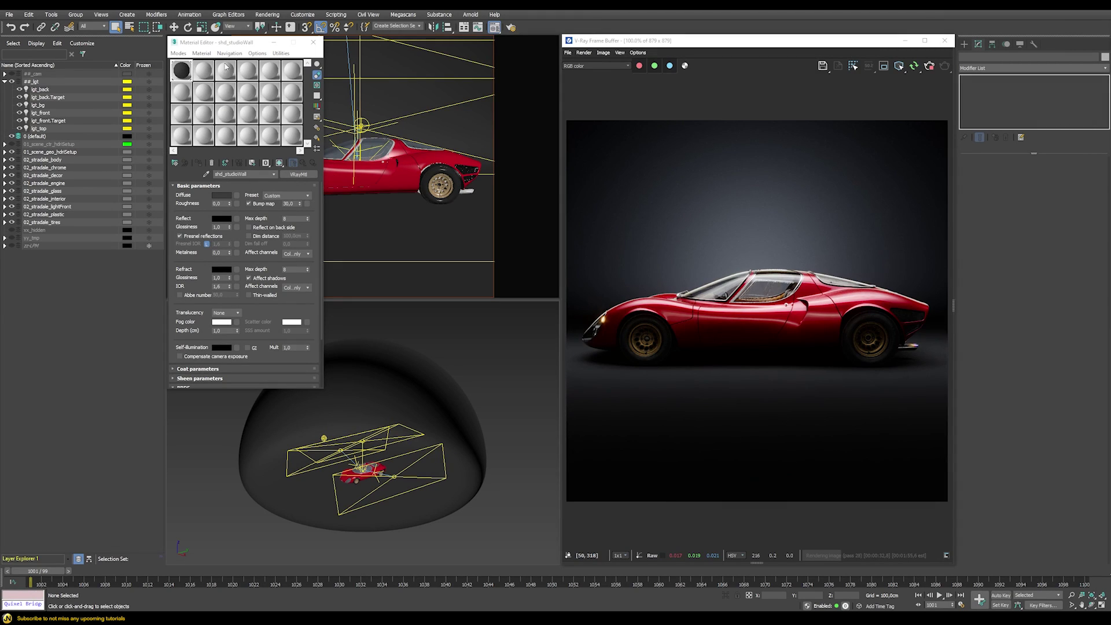
Step: Try a pure white reflection color on the shd_studioWall material and undo it
{"action": "left_click", "coordinate": [220, 220]}
{"action": "left_click_drag", "start_coordinate": [327, 100], "coordinate": [337, 101]}
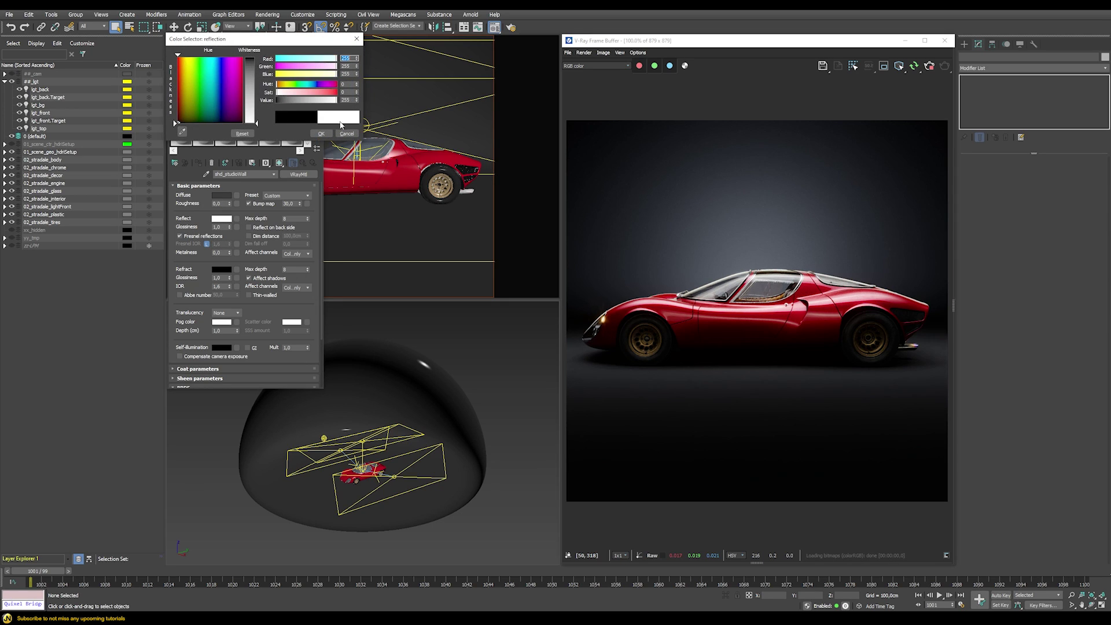
{"action": "left_click", "coordinate": [321, 133]}
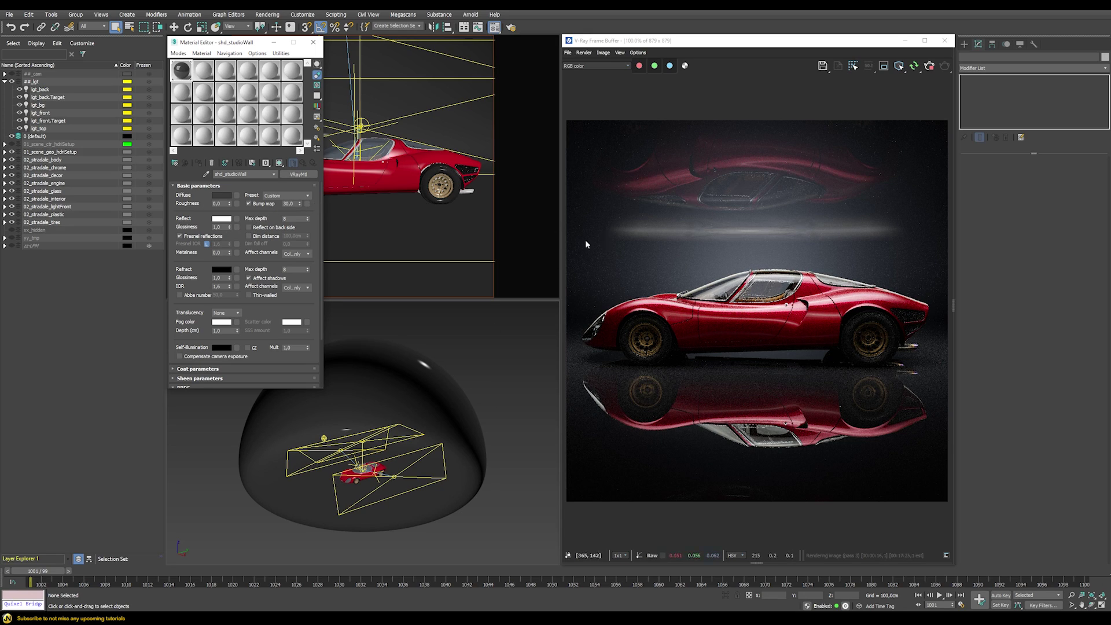
{"action": "left_click", "coordinate": [11, 28]}
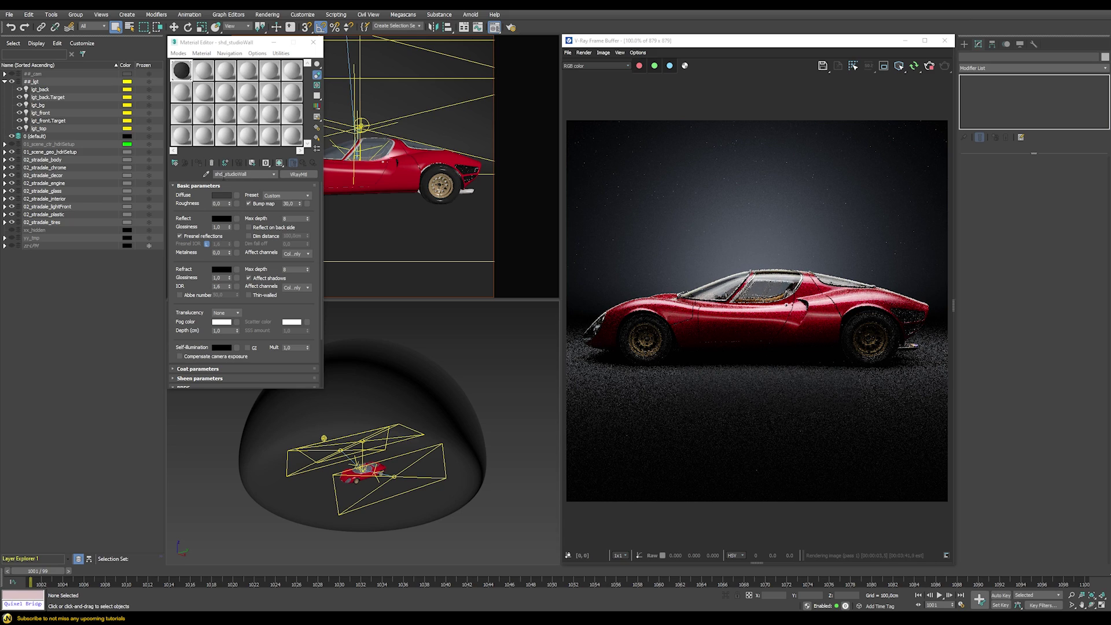
Step: Convert the shd_studioWall material to a VRayBlendMtl, keeping the existing VRayMtl as its base material
{"action": "left_click", "coordinate": [293, 175]}
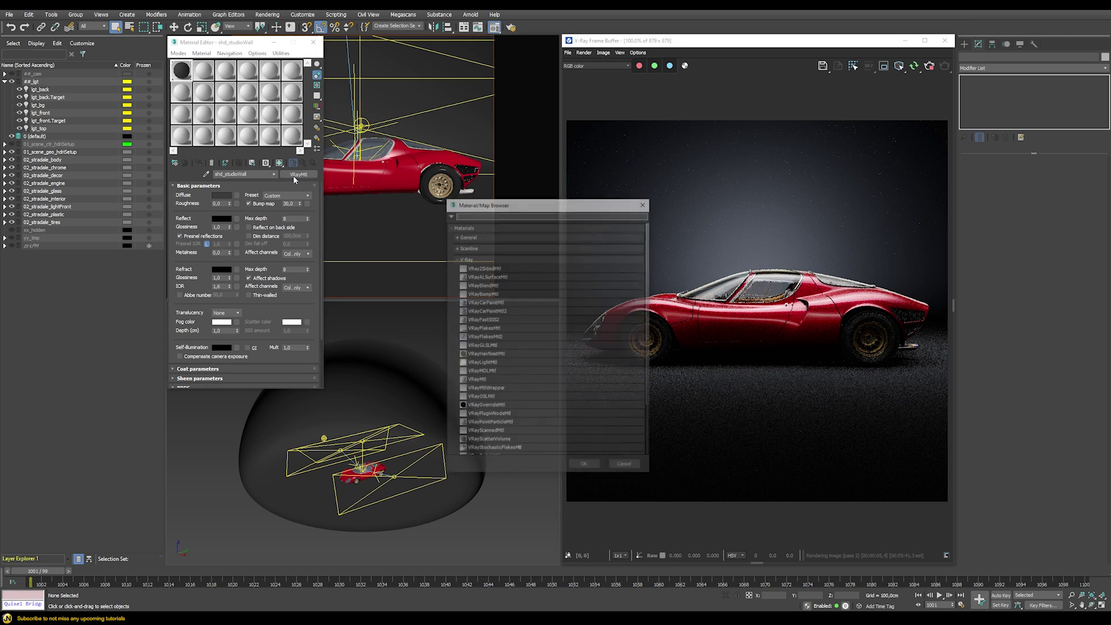
{"action": "type", "text": "vrayb"}
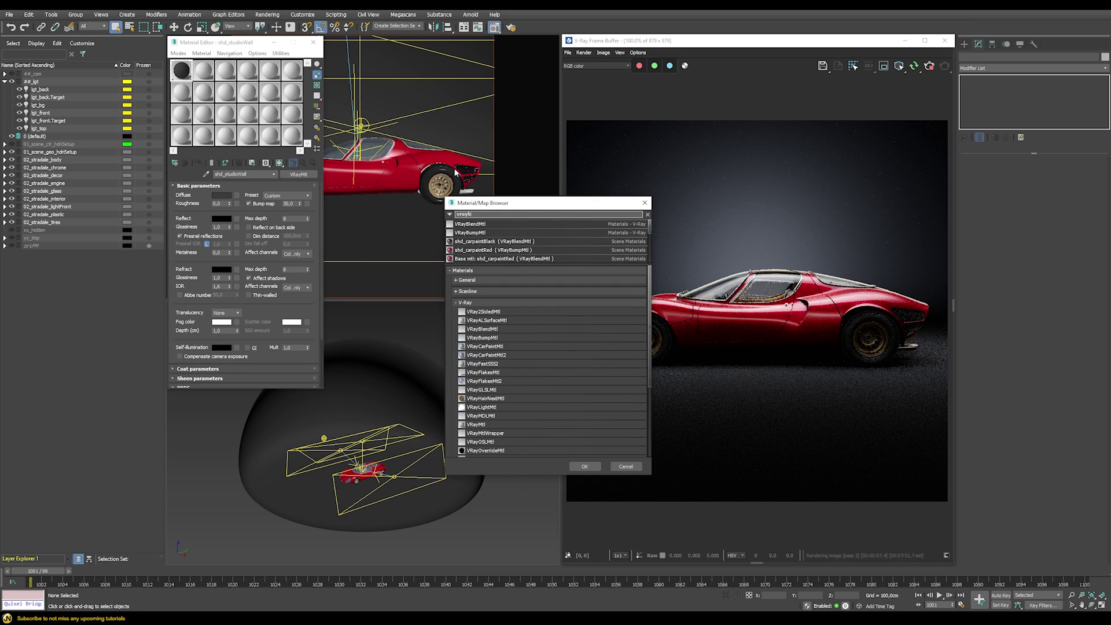
{"action": "double_click", "coordinate": [491, 226]}
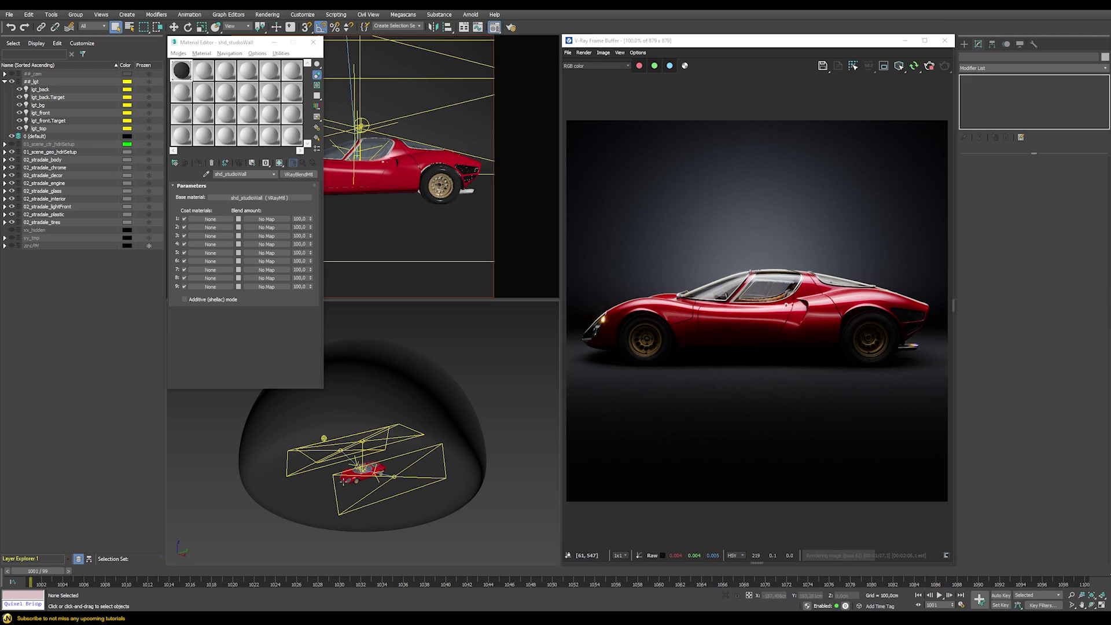
Step: Check the studio dome's Unwrap UVW channel, then assign a Gradient Ramp to shd_studioWall's first blend amount and show it in the viewport
{"action": "left_click", "coordinate": [474, 430]}
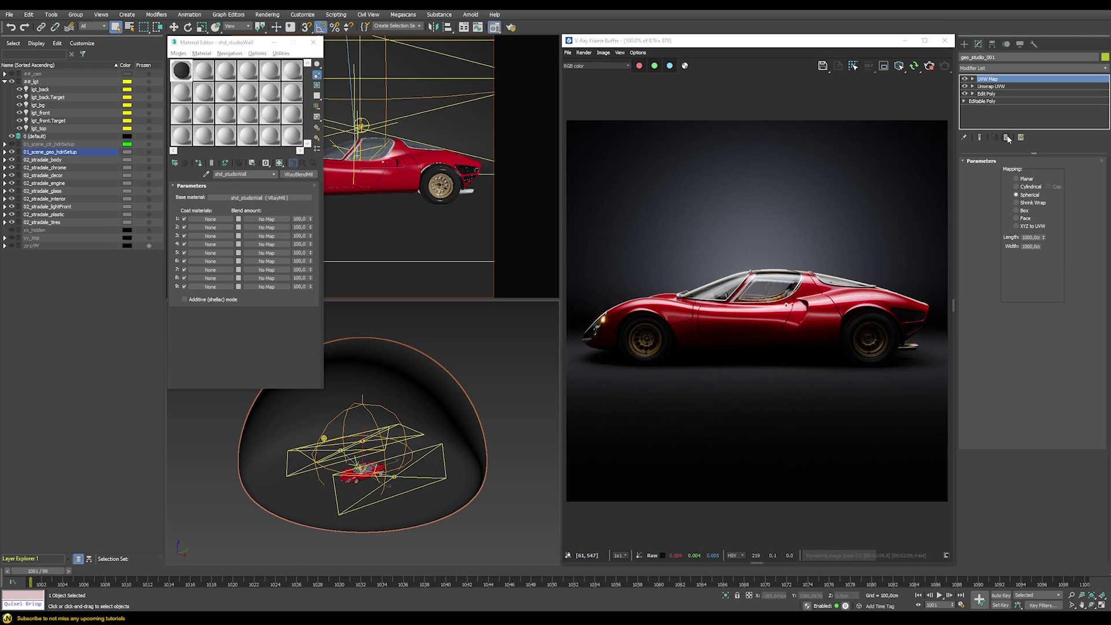
{"action": "left_click", "coordinate": [994, 88]}
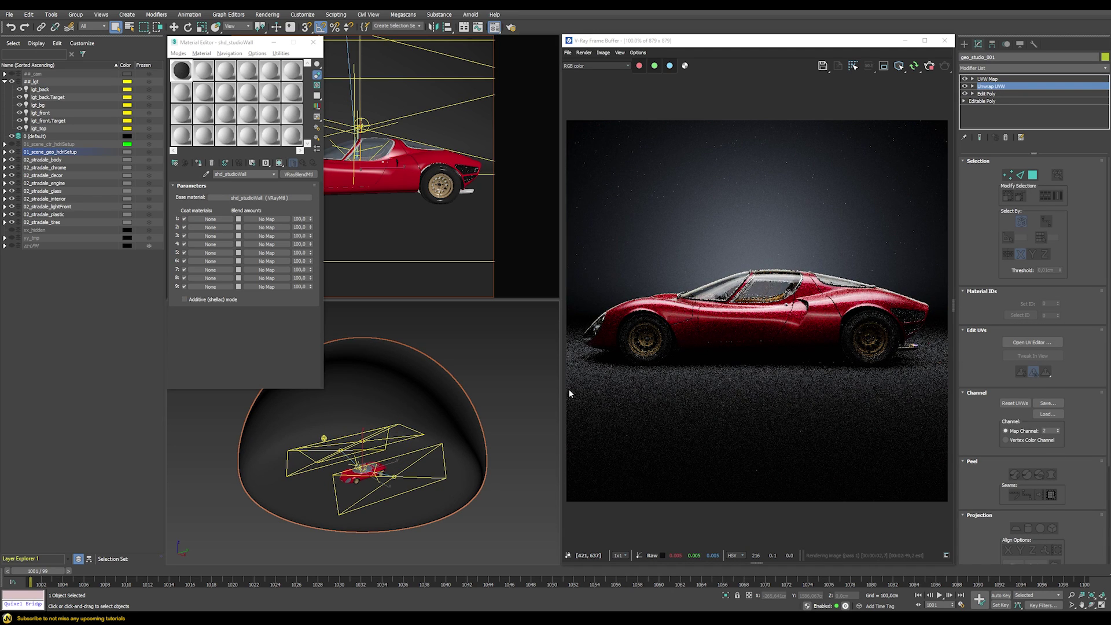
{"action": "left_click", "coordinate": [276, 218]}
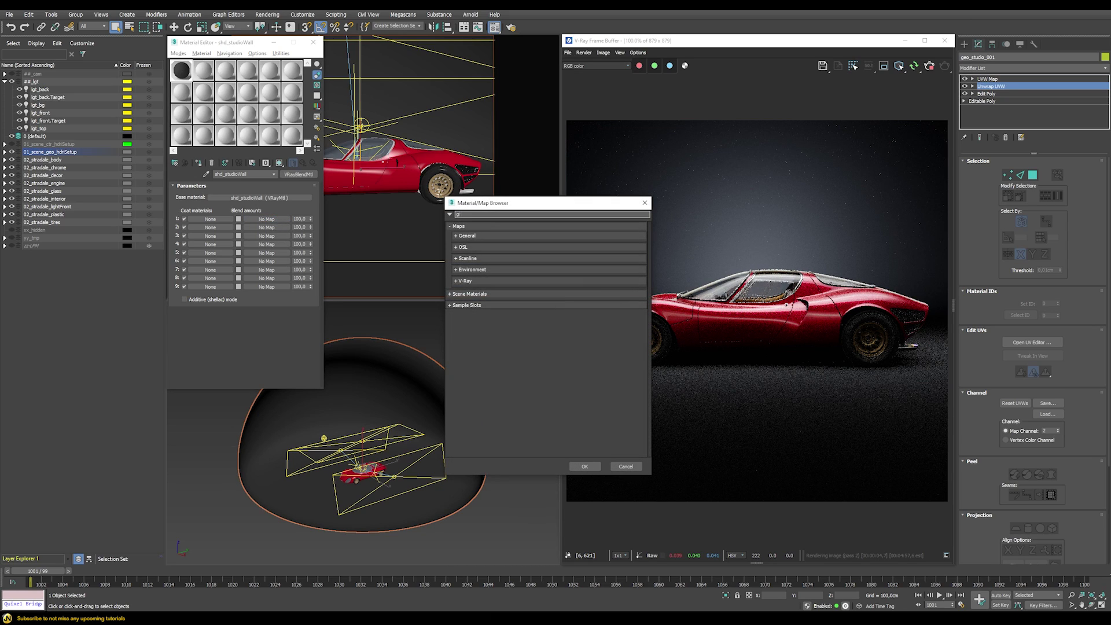
{"action": "double_click", "coordinate": [463, 232]}
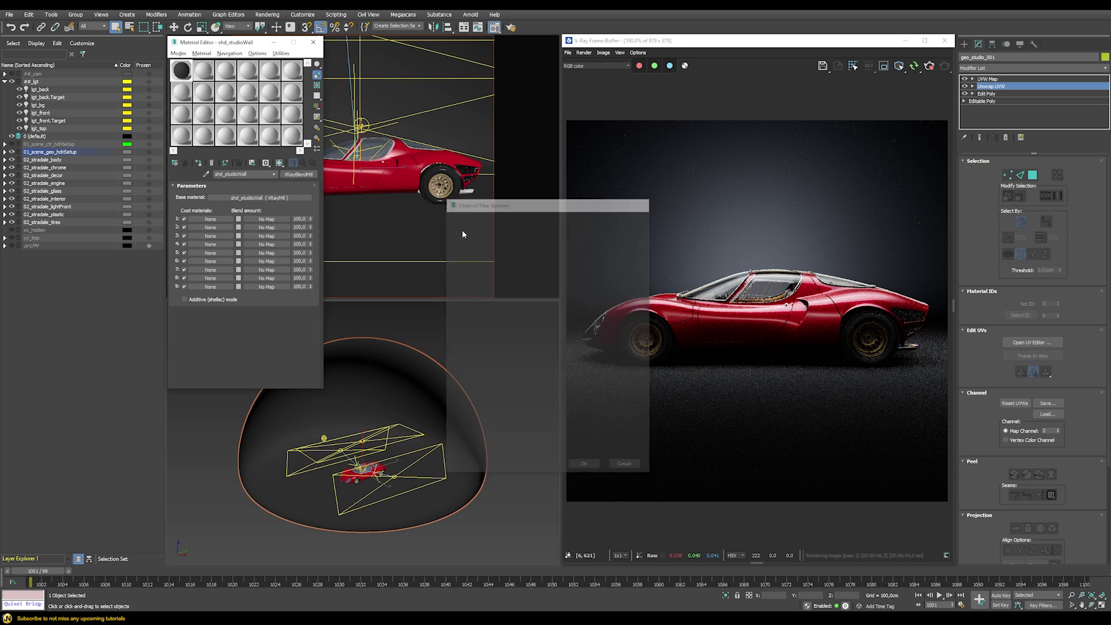
{"action": "left_click", "coordinate": [279, 162]}
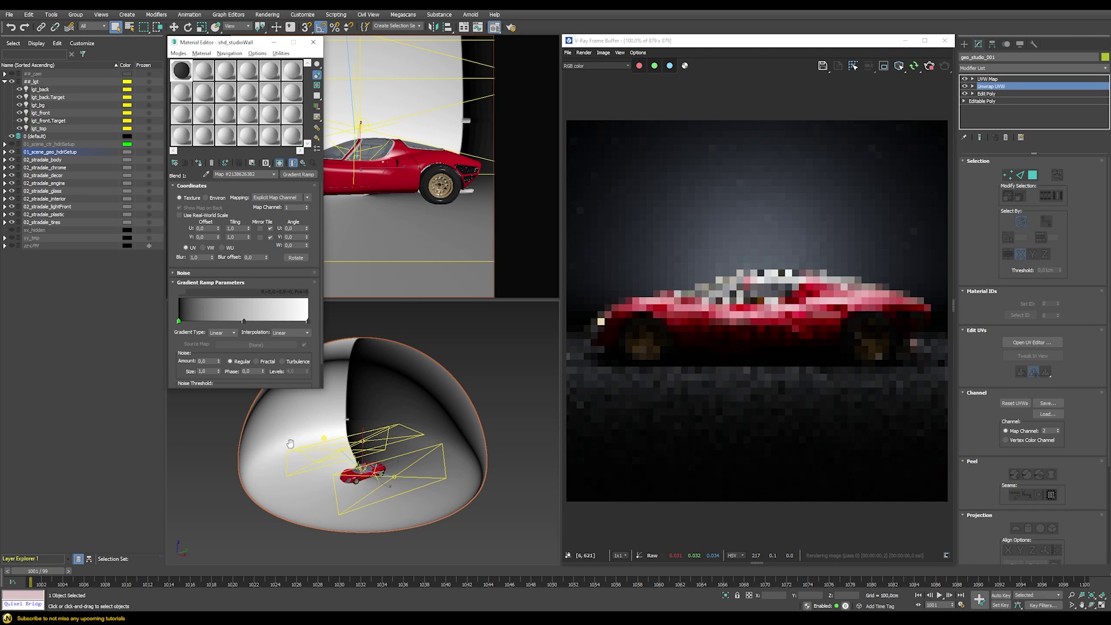
Step: Set the Gradient Ramp to map channel 2 and its gradient type to Radial
{"action": "left_click", "coordinate": [307, 206]}
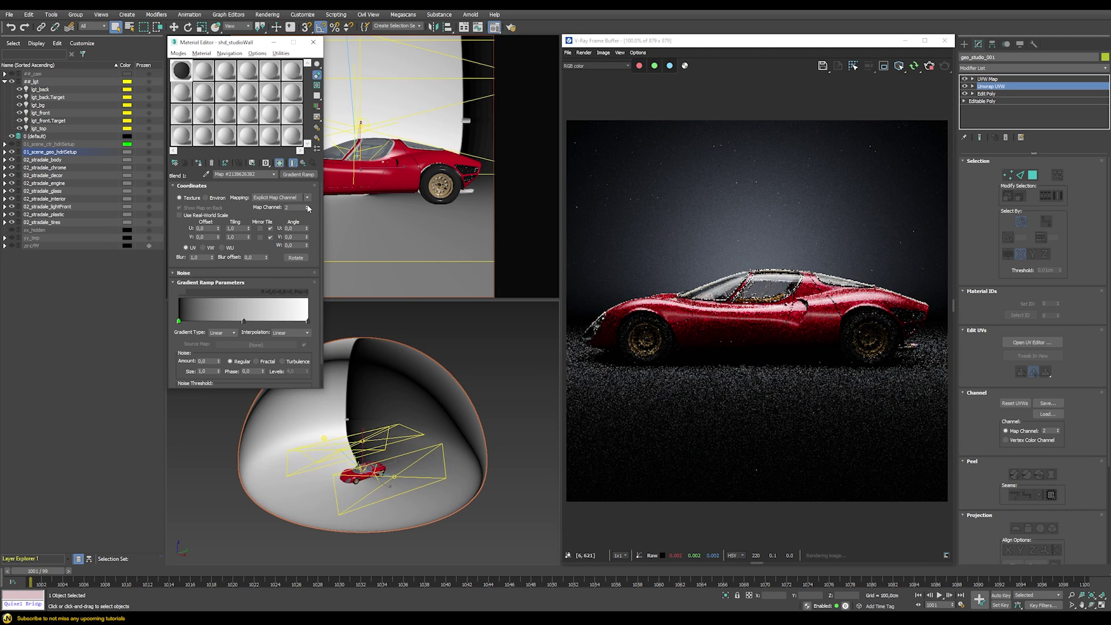
{"action": "left_click", "coordinate": [222, 333]}
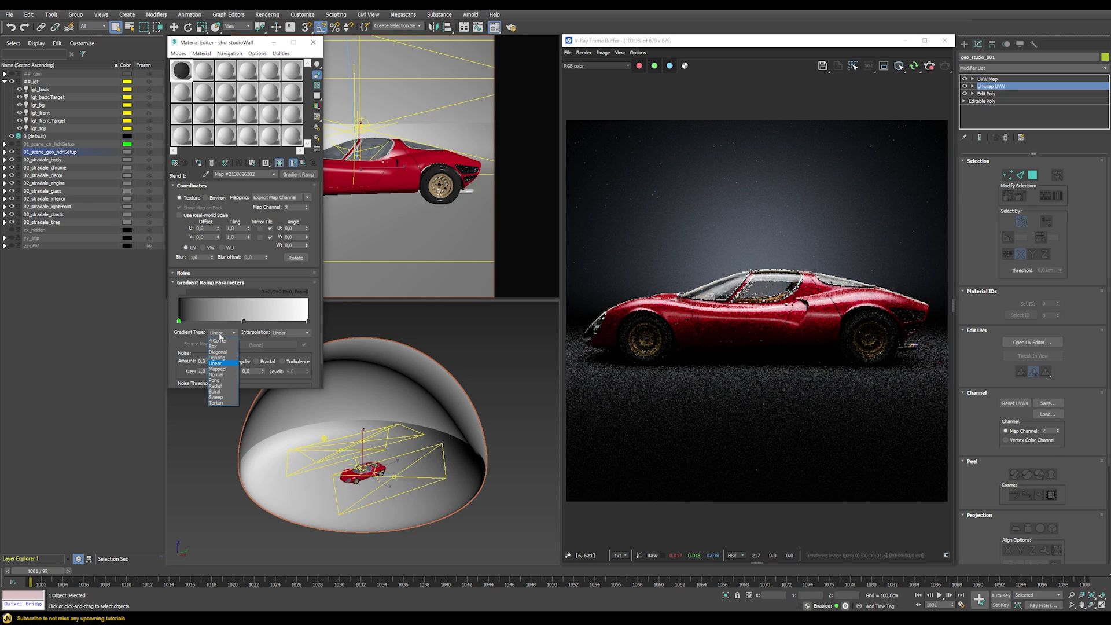
{"action": "left_click", "coordinate": [215, 385]}
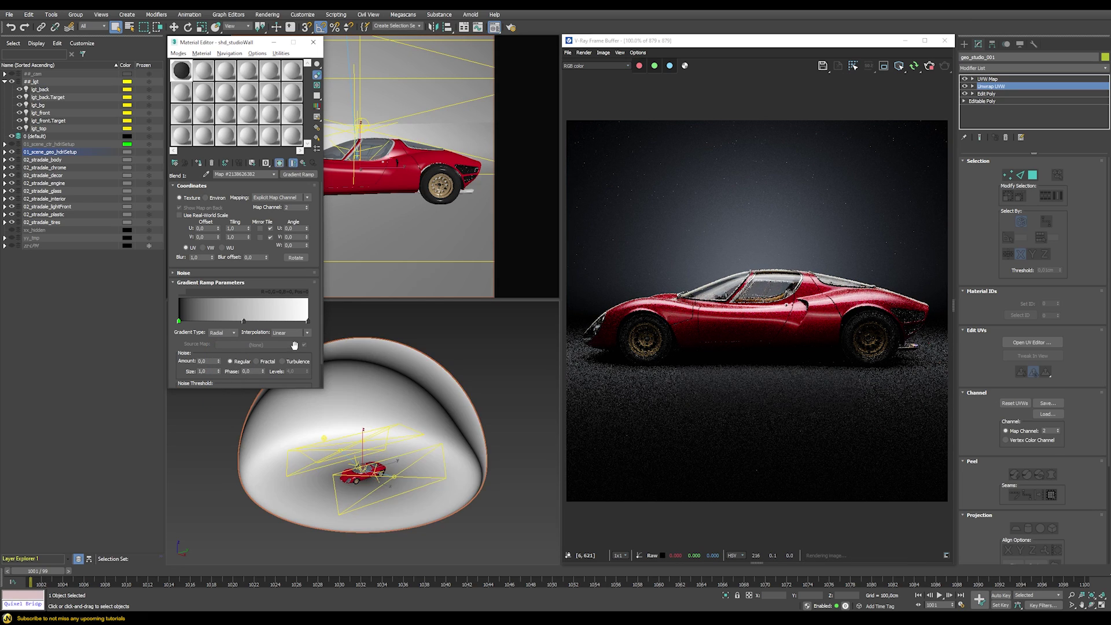
Step: Reverse the ramp colors by making the start flag pure white and the end flag black
{"action": "double_click", "coordinate": [179, 321]}
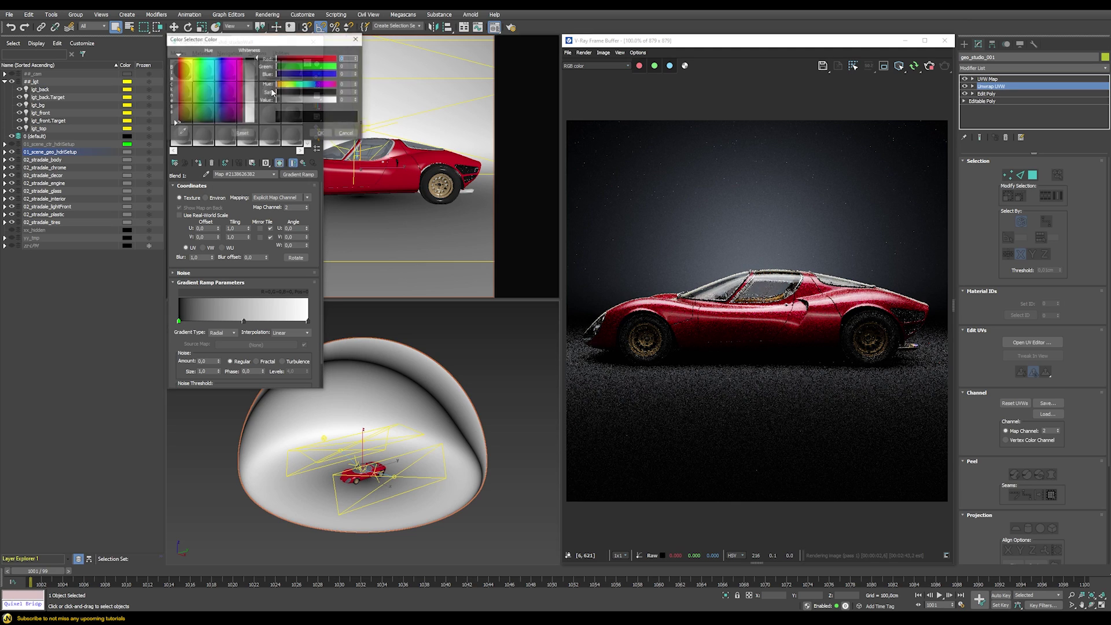
{"action": "left_click_drag", "start_coordinate": [296, 103], "coordinate": [337, 100]}
{"action": "left_click", "coordinate": [321, 133]}
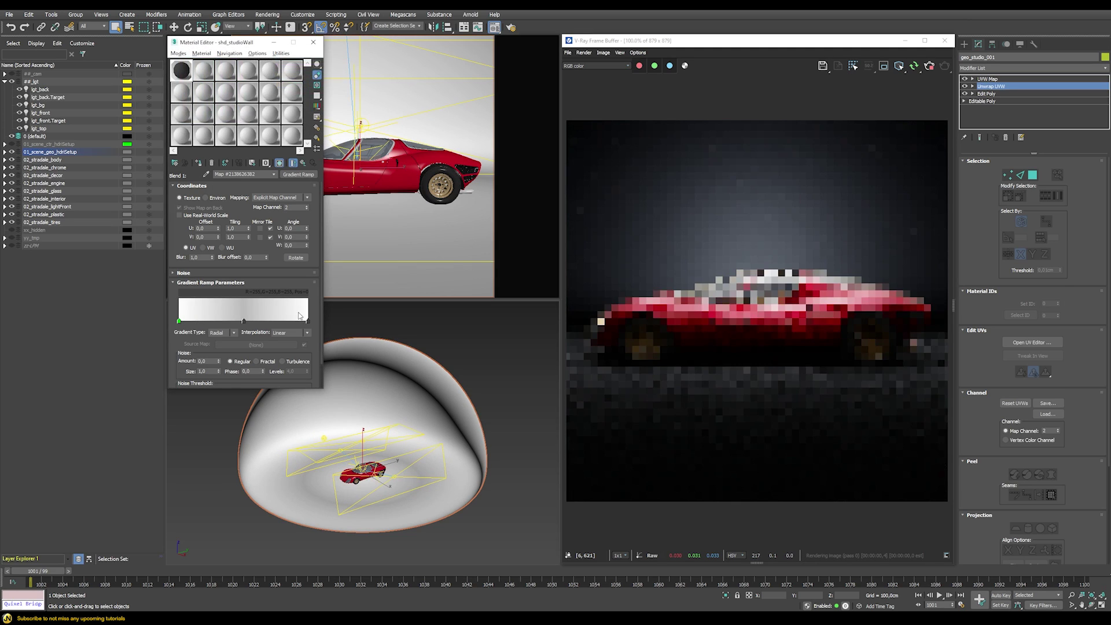
{"action": "double_click", "coordinate": [308, 321]}
{"action": "left_click_drag", "start_coordinate": [337, 100], "coordinate": [277, 100]}
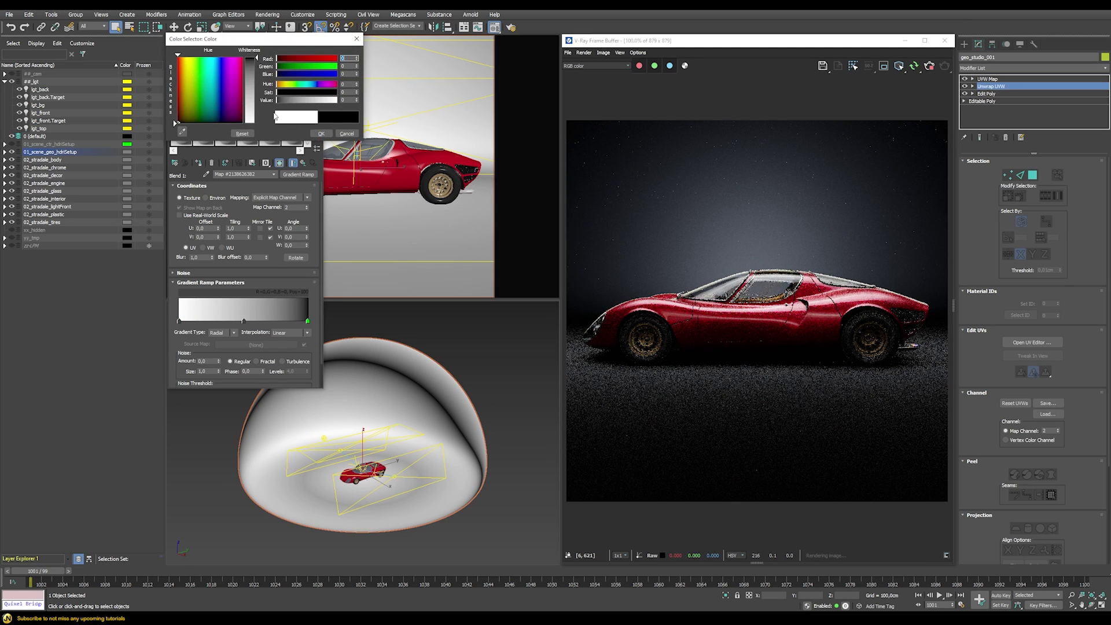
{"action": "left_click", "coordinate": [321, 133]}
Step: Make the ramp's middle flag pure white and move it close to the white start flag for a longer falloff
{"action": "left_click_drag", "start_coordinate": [243, 321], "coordinate": [218, 322]}
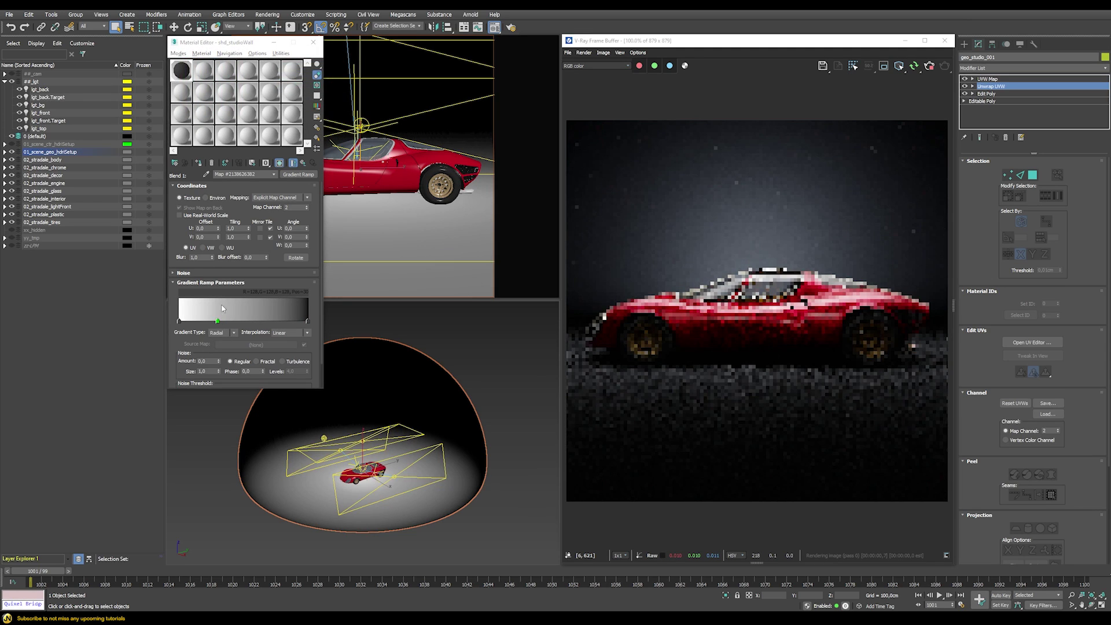
{"action": "double_click", "coordinate": [218, 322]}
{"action": "left_click", "coordinate": [335, 100]}
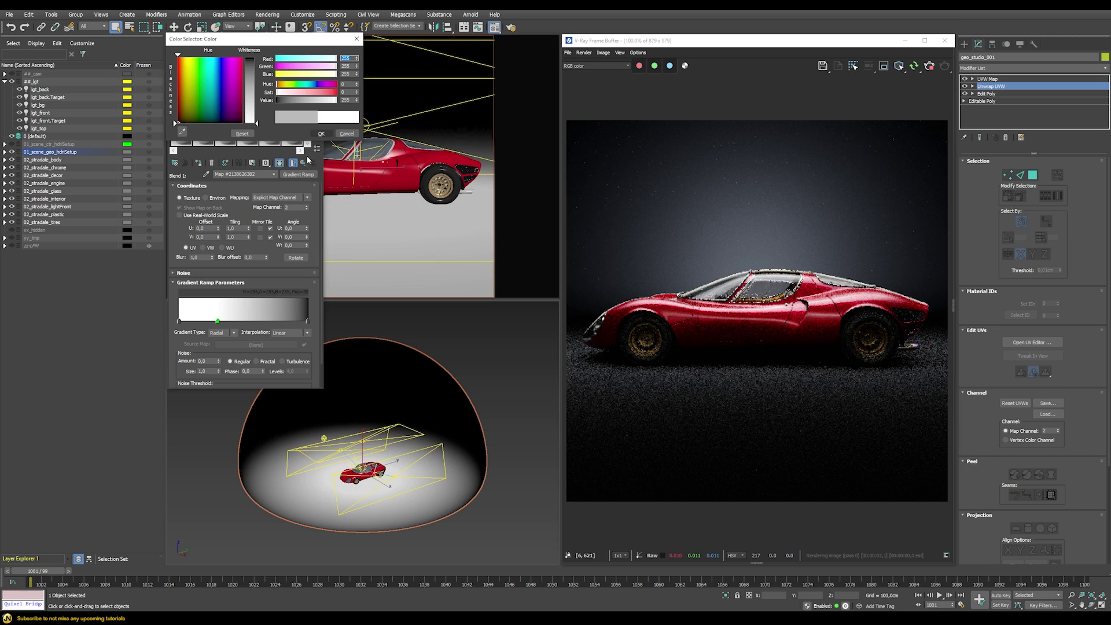
{"action": "left_click", "coordinate": [322, 133]}
{"action": "left_click_drag", "start_coordinate": [220, 322], "coordinate": [199, 322]}
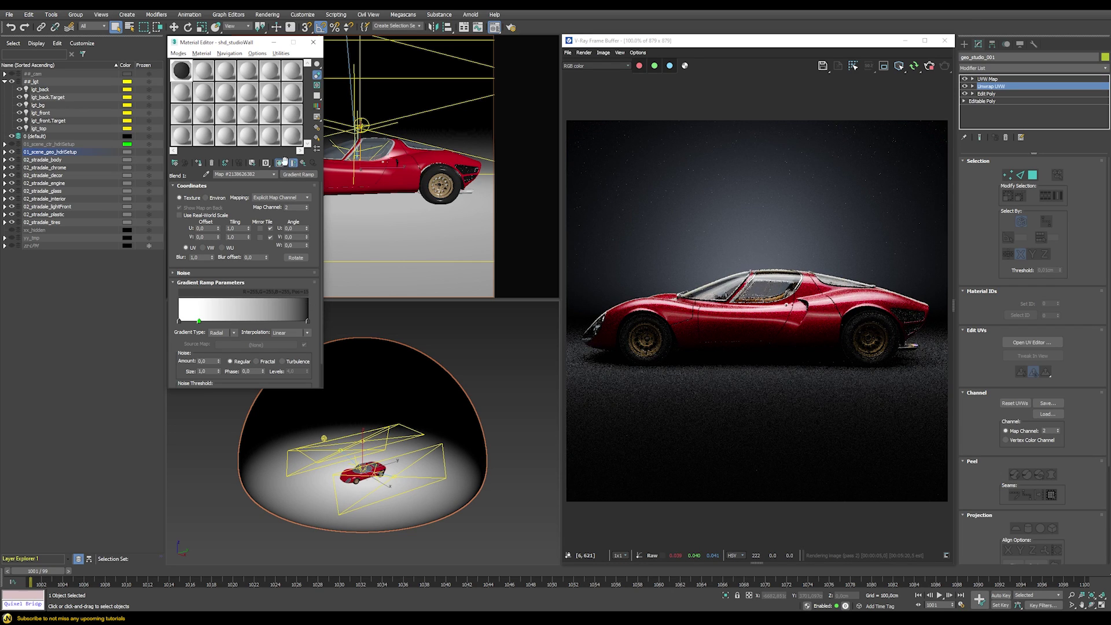
Step: Add a VRayMtl as the first coat material of the shd_studioWall blend
{"action": "left_click", "coordinate": [253, 163]}
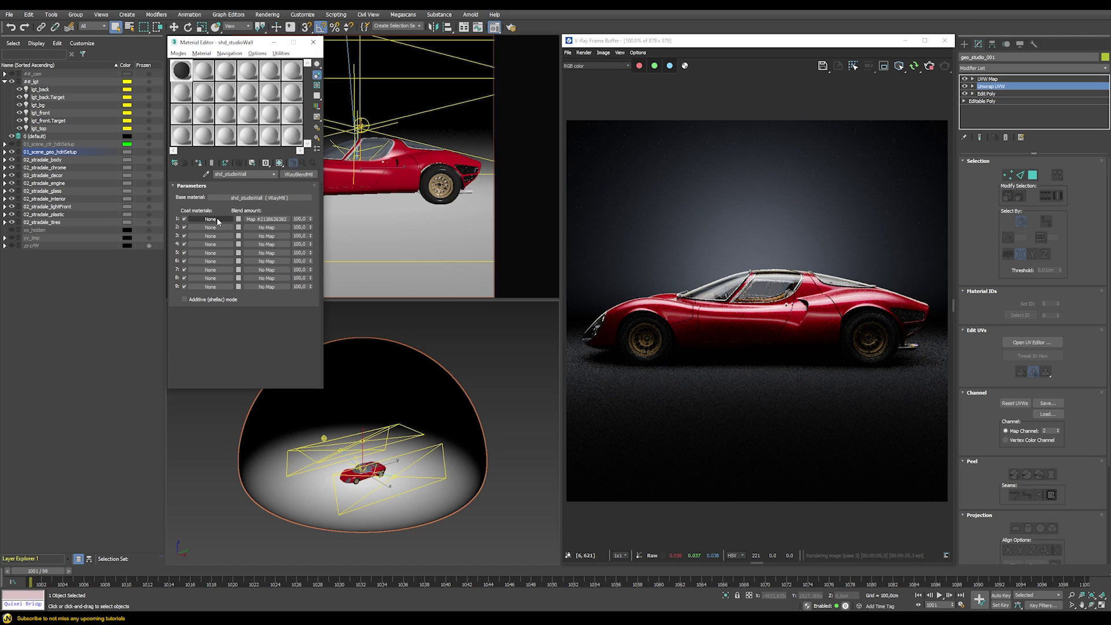
{"action": "left_click", "coordinate": [216, 218]}
{"action": "type", "text": "vraym"}
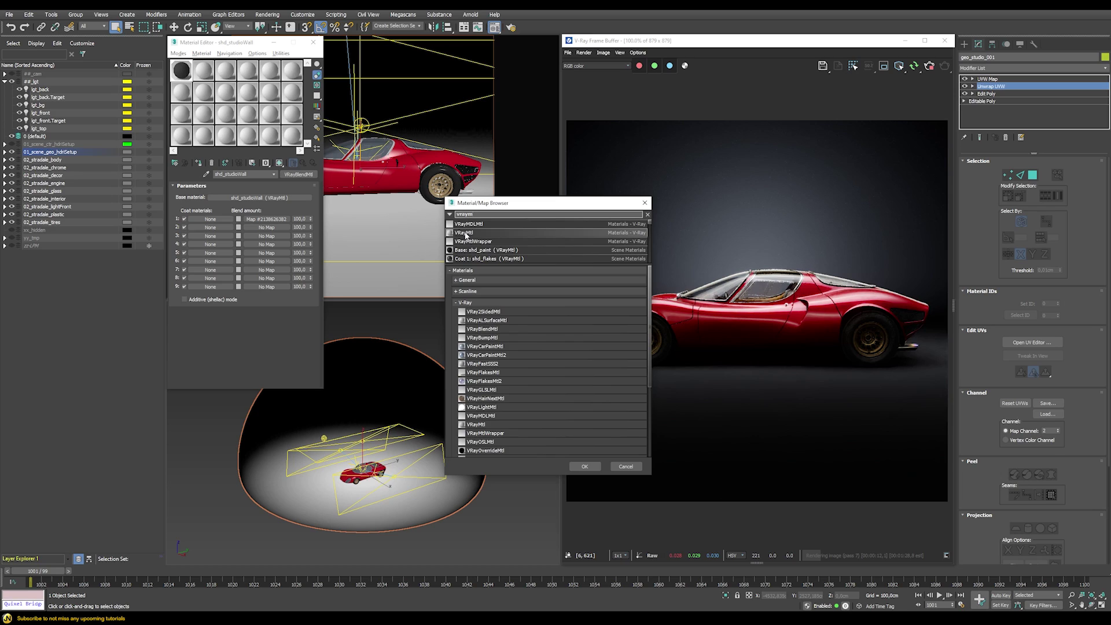
{"action": "double_click", "coordinate": [465, 233]}
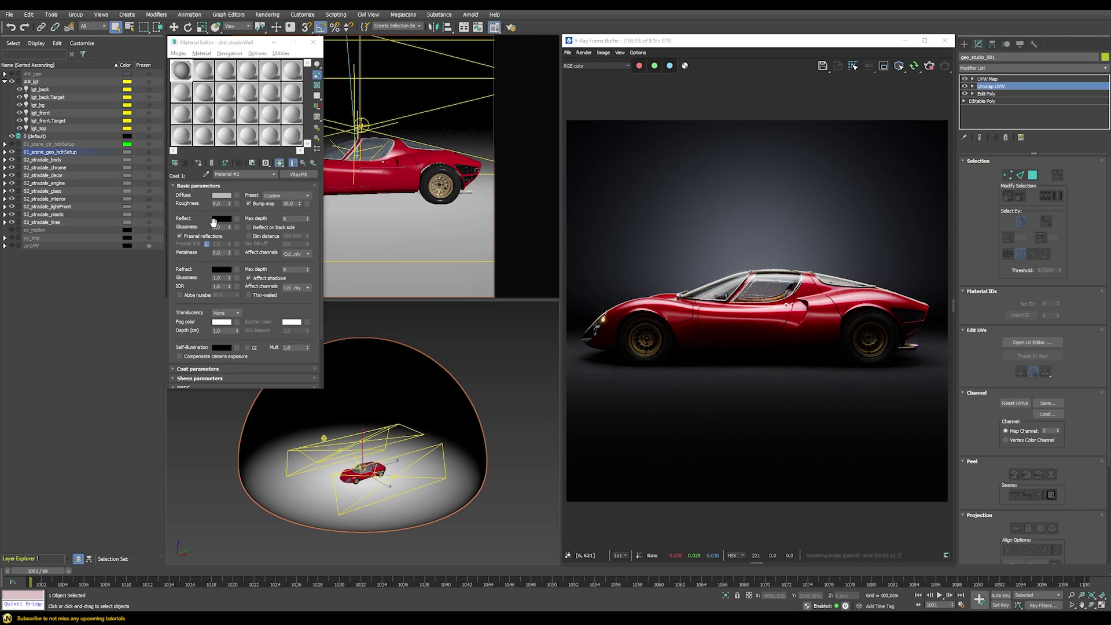
Step: Test a fully saturated red diffuse on the coat material, return it to neutral, and set the diffuse value to 2
{"action": "left_click", "coordinate": [222, 196]}
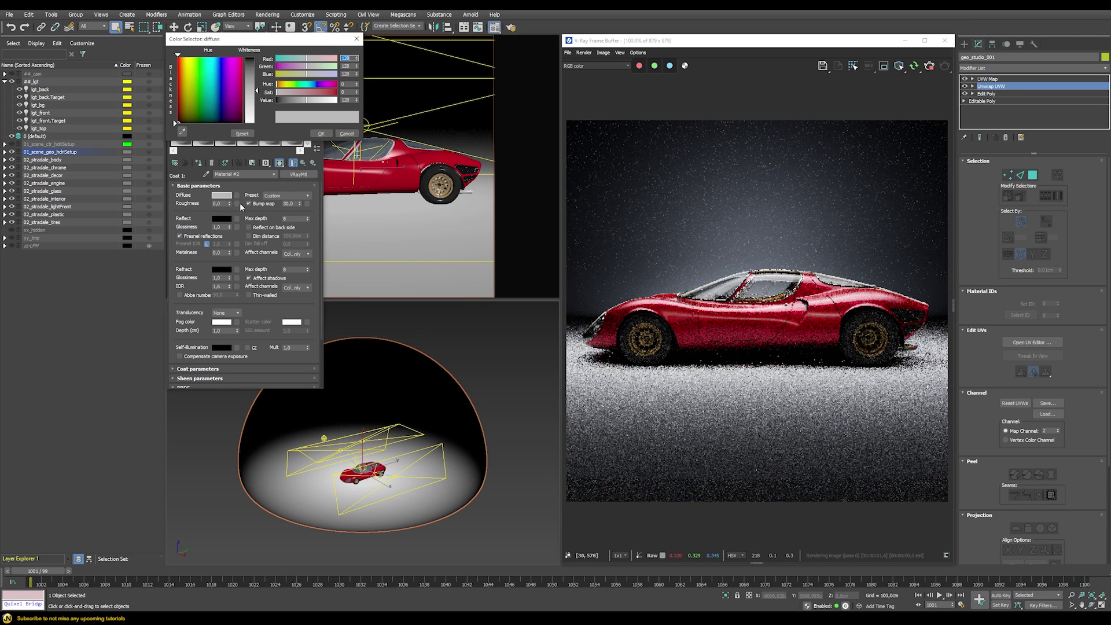
{"action": "left_click_drag", "start_coordinate": [316, 92], "coordinate": [342, 93]}
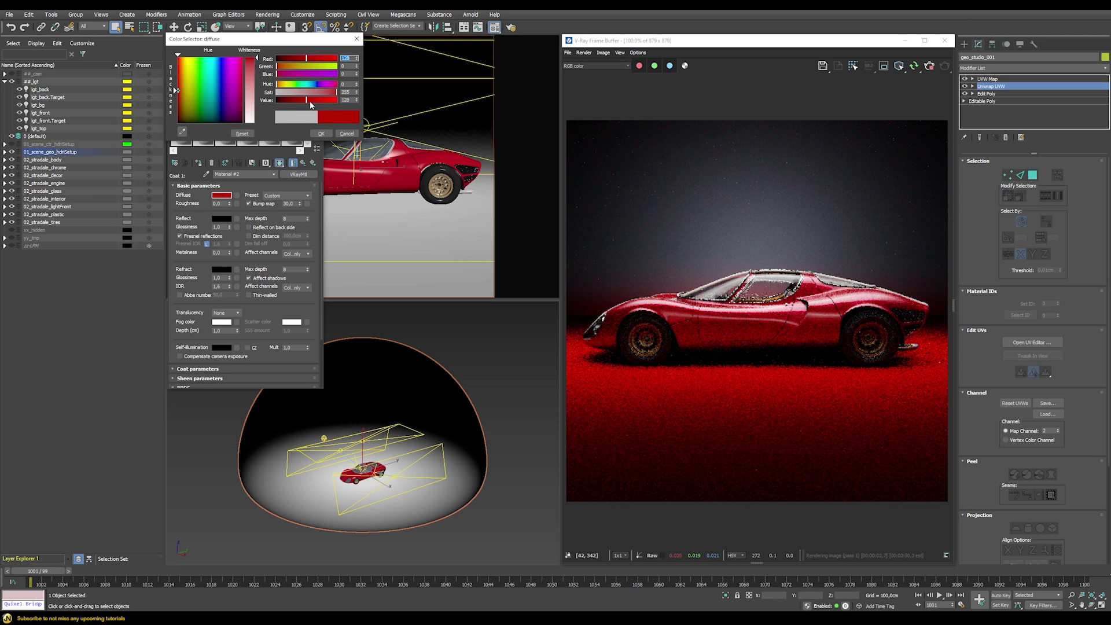
{"action": "left_click_drag", "start_coordinate": [337, 92], "coordinate": [277, 92]}
{"action": "left_click", "coordinate": [349, 100]}
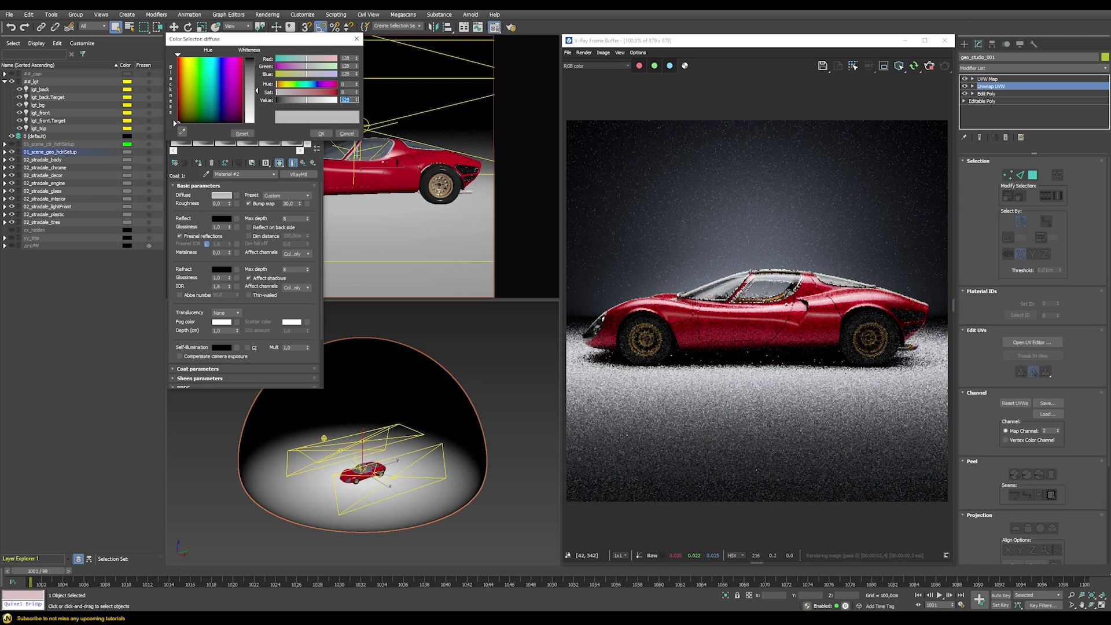
{"action": "type", "text": "2"}
{"action": "key", "text": "Return"}
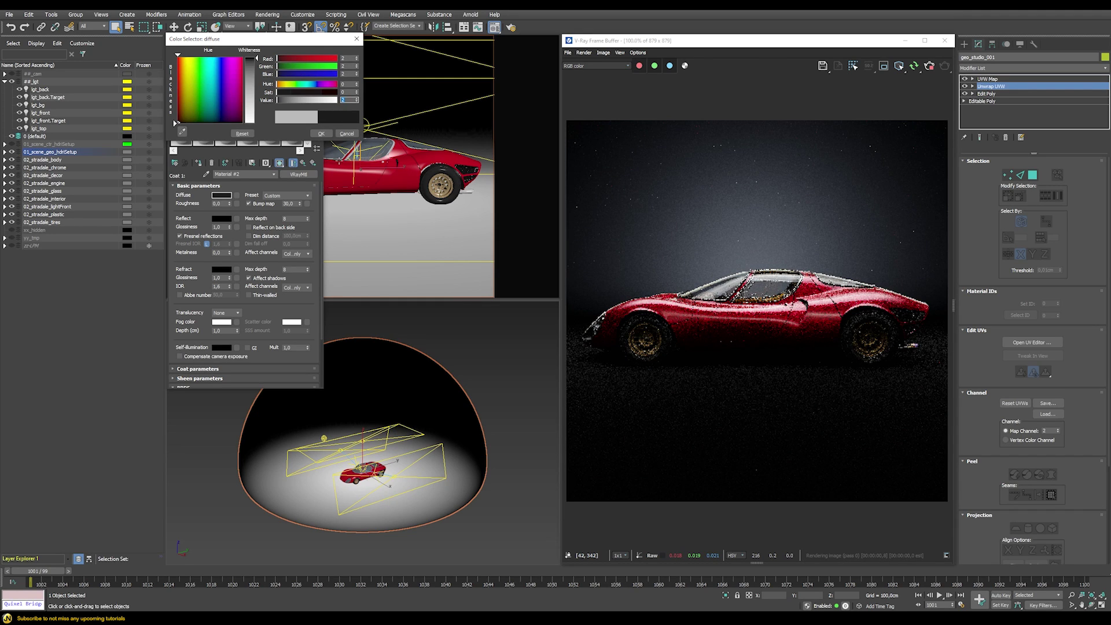
{"action": "left_click", "coordinate": [321, 134]}
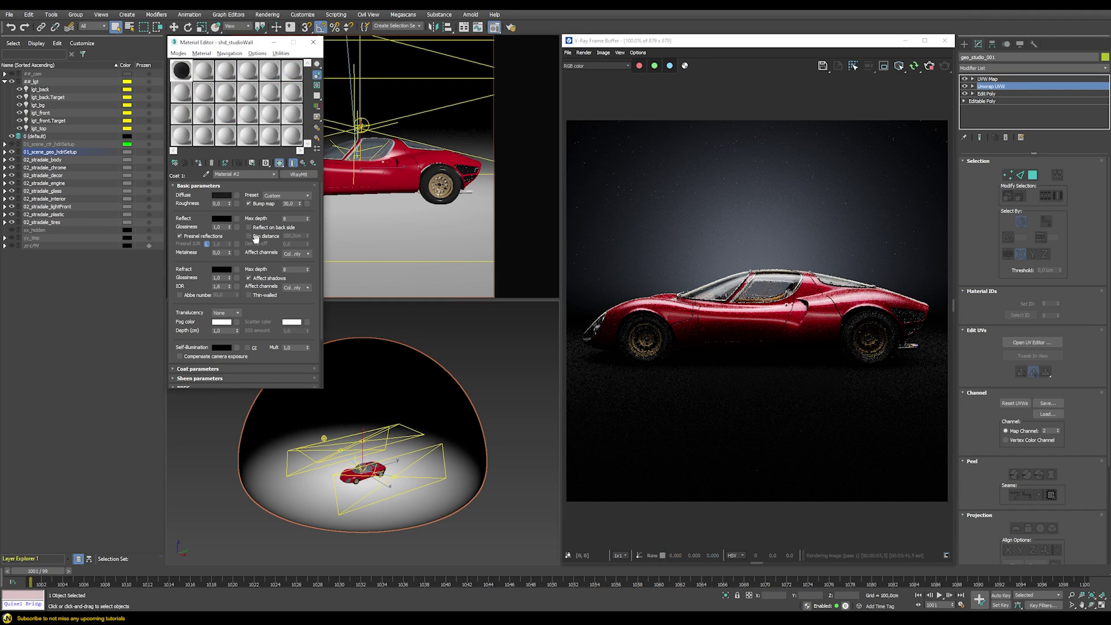
Step: Try a pure white reflection on the coat material, then set the reflection color value to 64
{"action": "left_click", "coordinate": [222, 218]}
{"action": "left_click_drag", "start_coordinate": [335, 105], "coordinate": [343, 104]}
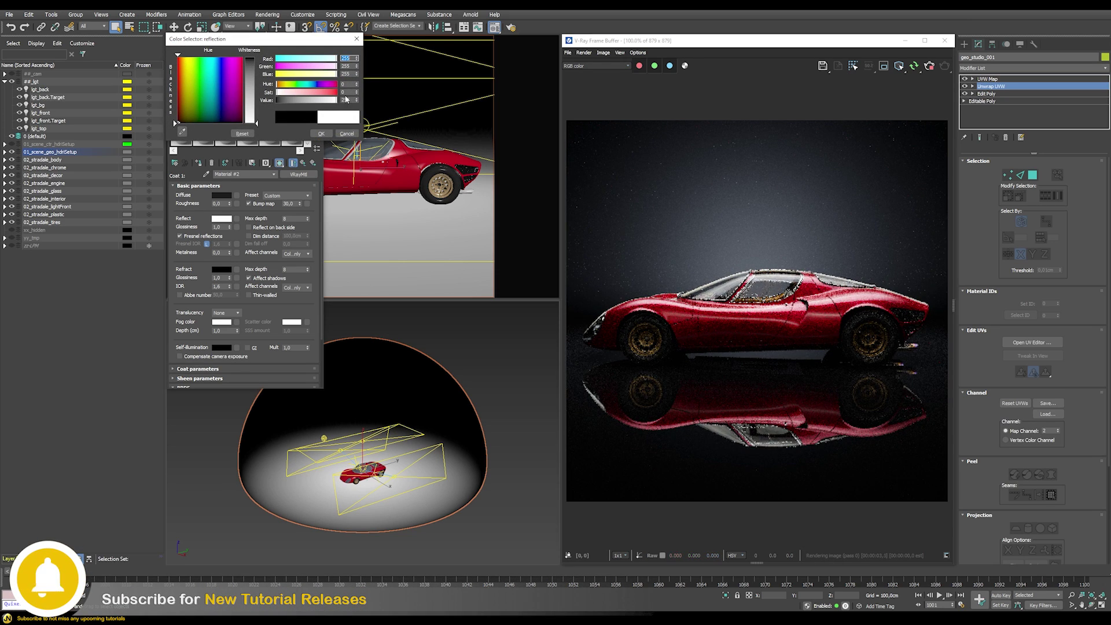
{"action": "double_click", "coordinate": [345, 100]}
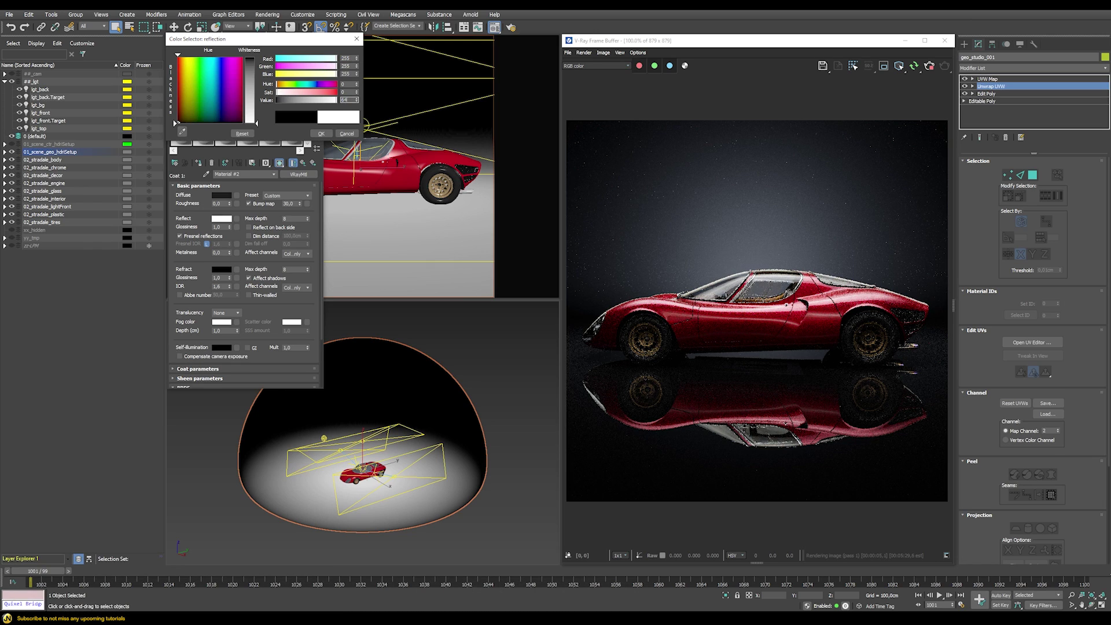
{"action": "type", "text": "64"}
{"action": "key", "text": "Return"}
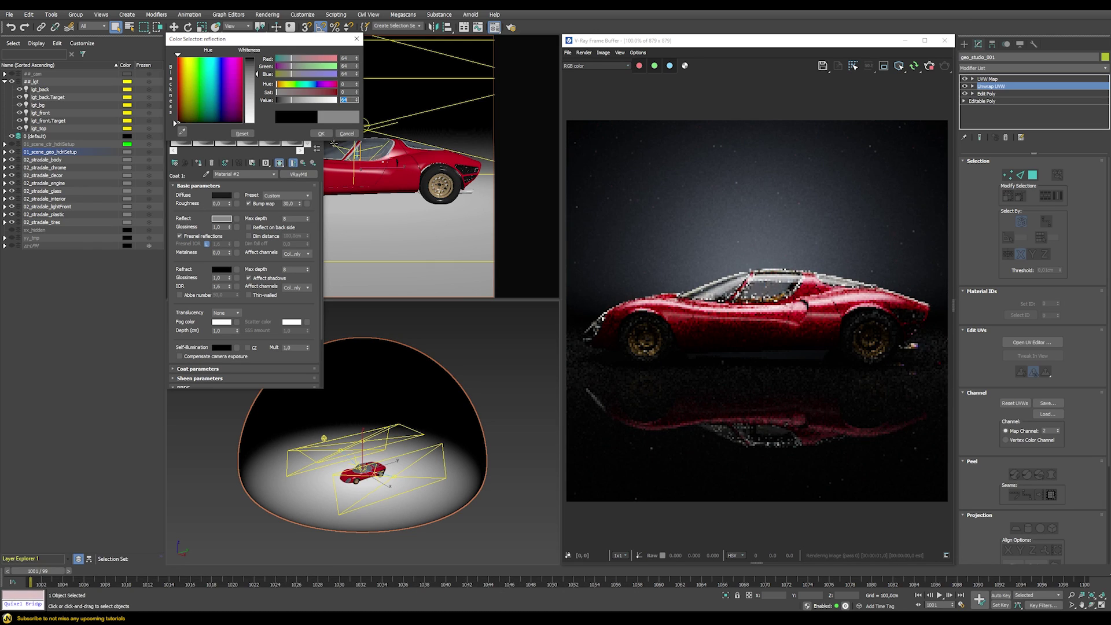
{"action": "left_click", "coordinate": [321, 134]}
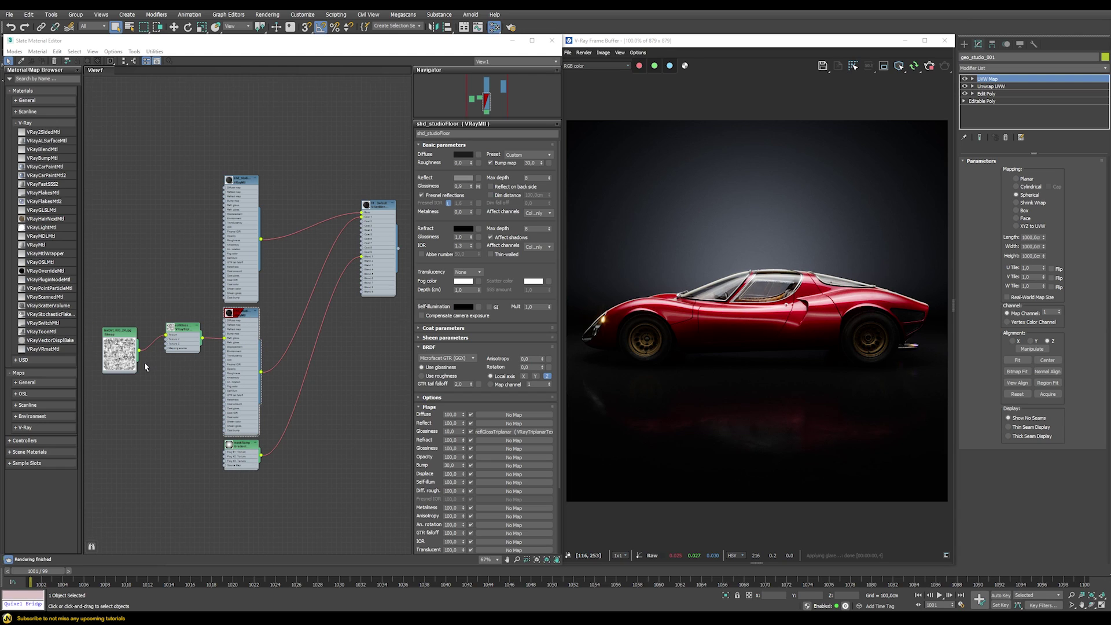
Step: Select the shd_studioFloor material node and examine its glossiness texture connections in the node graph
{"action": "scroll", "coordinate": [144, 363], "scroll_direction": "up", "scroll_amount": 3}
{"action": "middle_click_drag", "start_coordinate": [175, 398], "coordinate": [248, 397]}
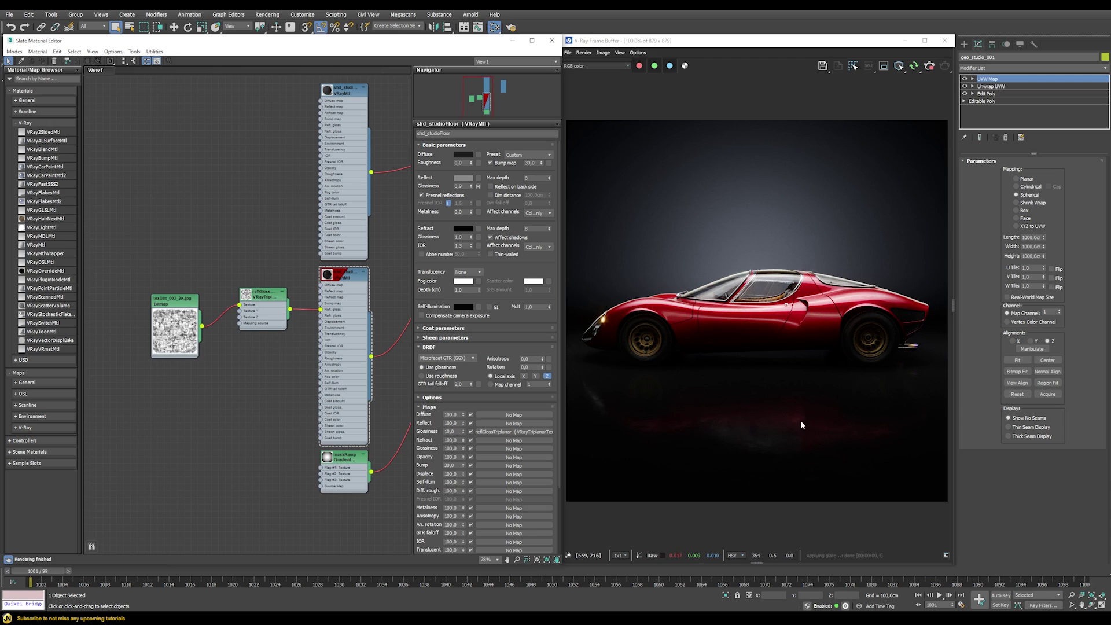
{"action": "left_click", "coordinate": [348, 277]}
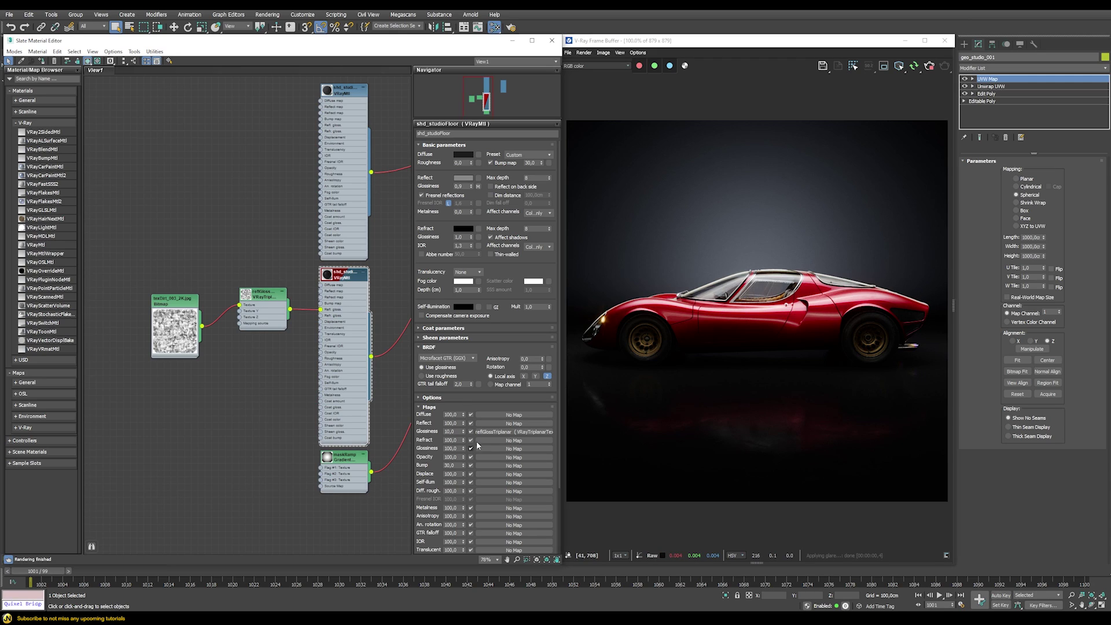